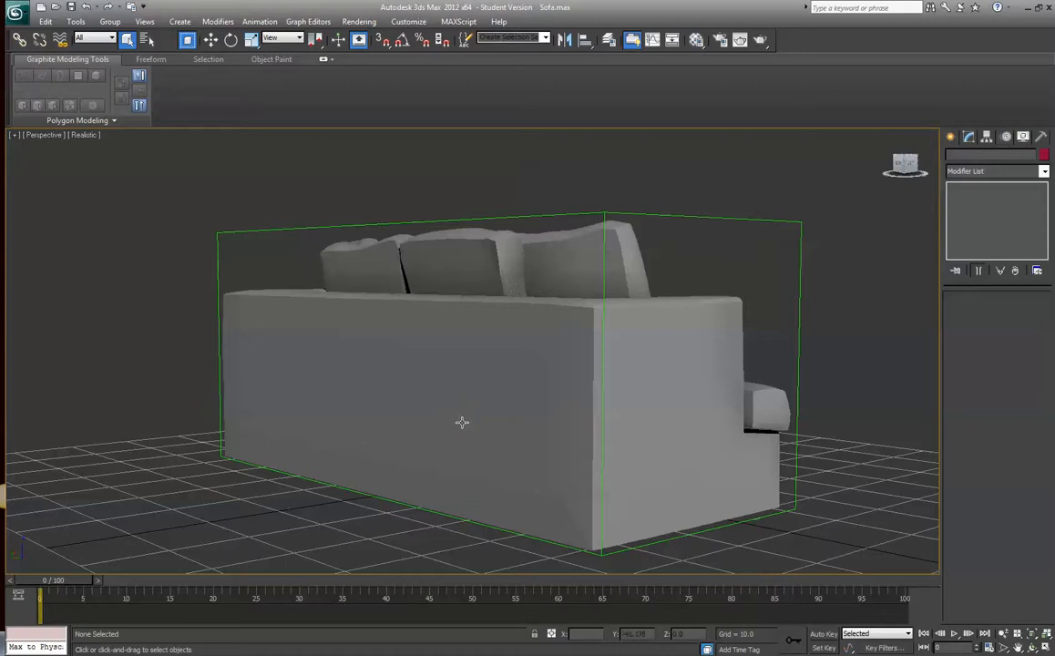
# Select the sofa base and load the SofaFabric image as a Bitmap diffuse map in the first material slot
pyautogui.click(524, 350)
pyautogui.click(905, 166)
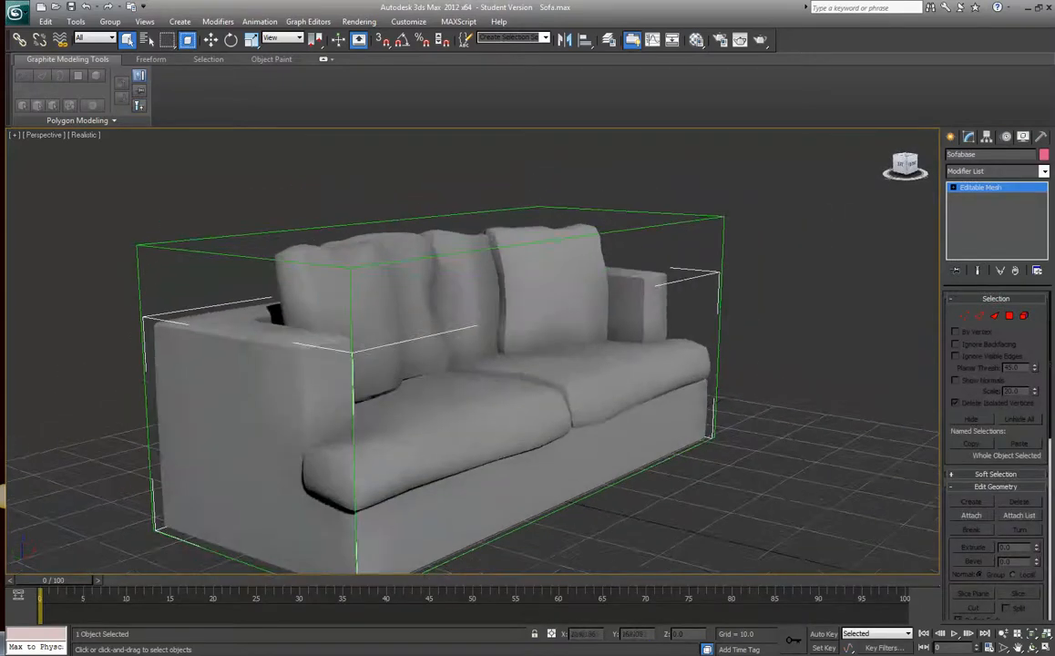
pyautogui.click(696, 40)
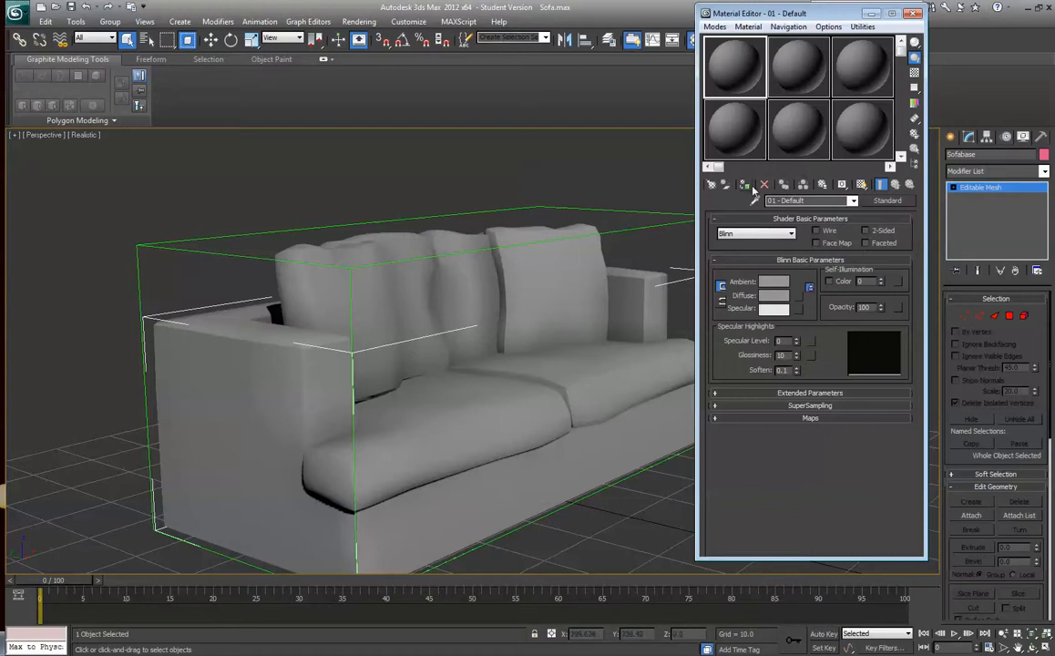
pyautogui.click(808, 287)
pyautogui.click(800, 295)
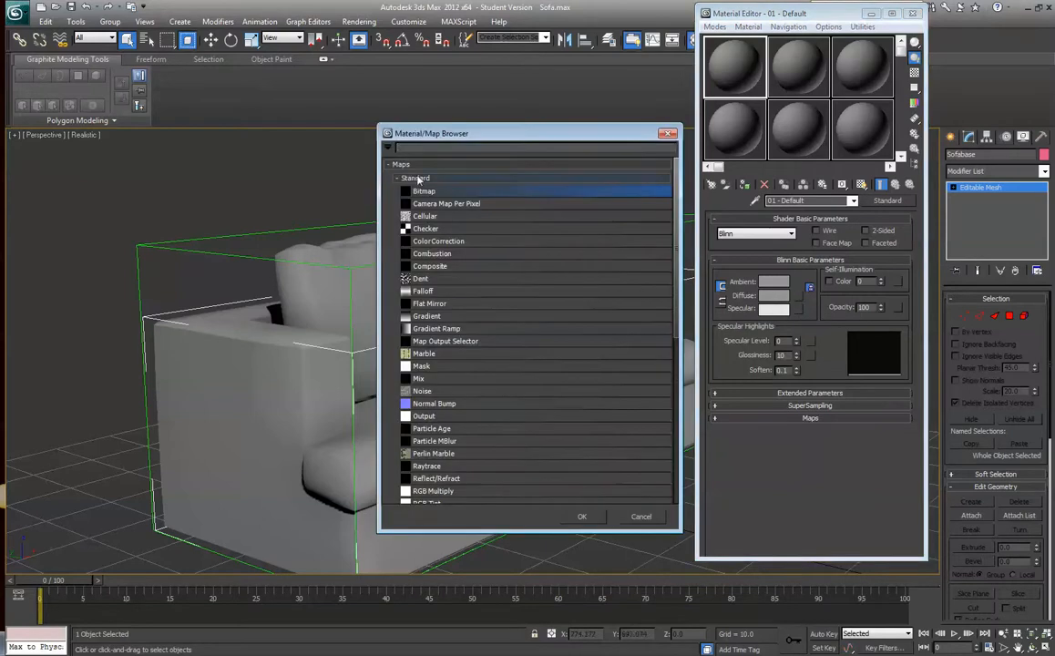
pyautogui.click(581, 517)
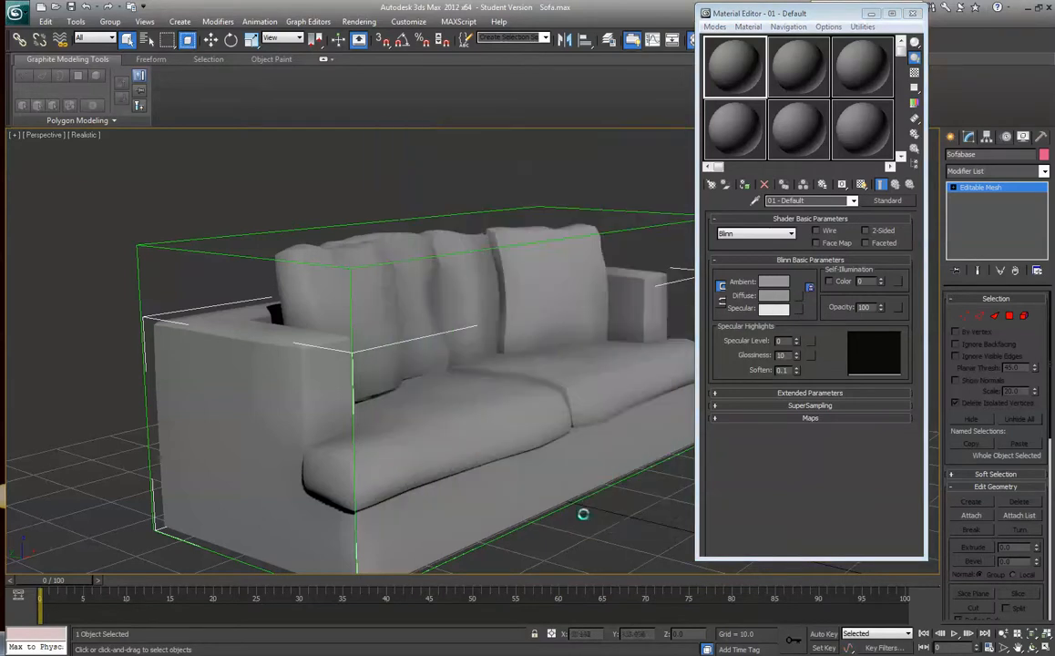
pyautogui.click(150, 111)
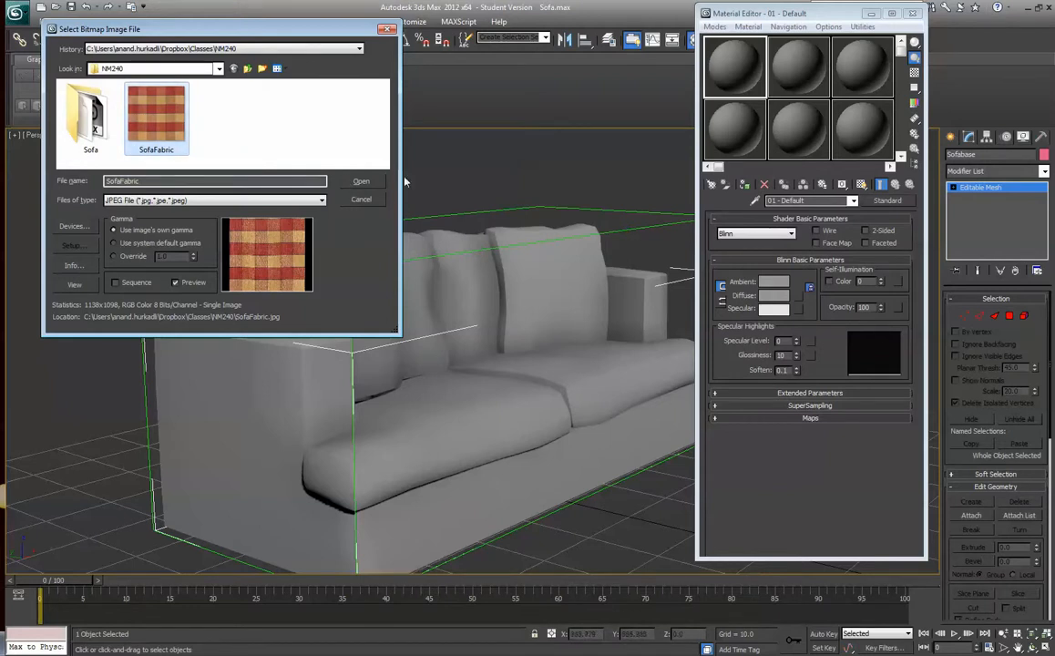
pyautogui.click(361, 183)
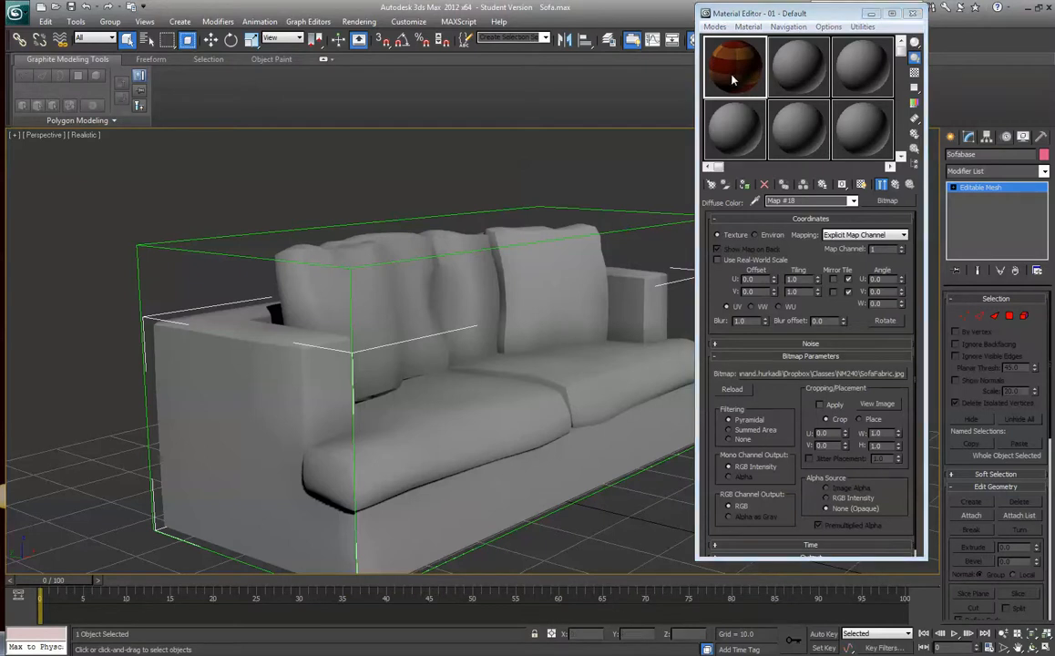
# Assign the fabric material to the sofa base and show its texture shaded in the viewport
pyautogui.moveTo(733, 70); pyautogui.dragTo(472, 258)
pyautogui.moveTo(262, 389); pyautogui.dragTo(261, 390)
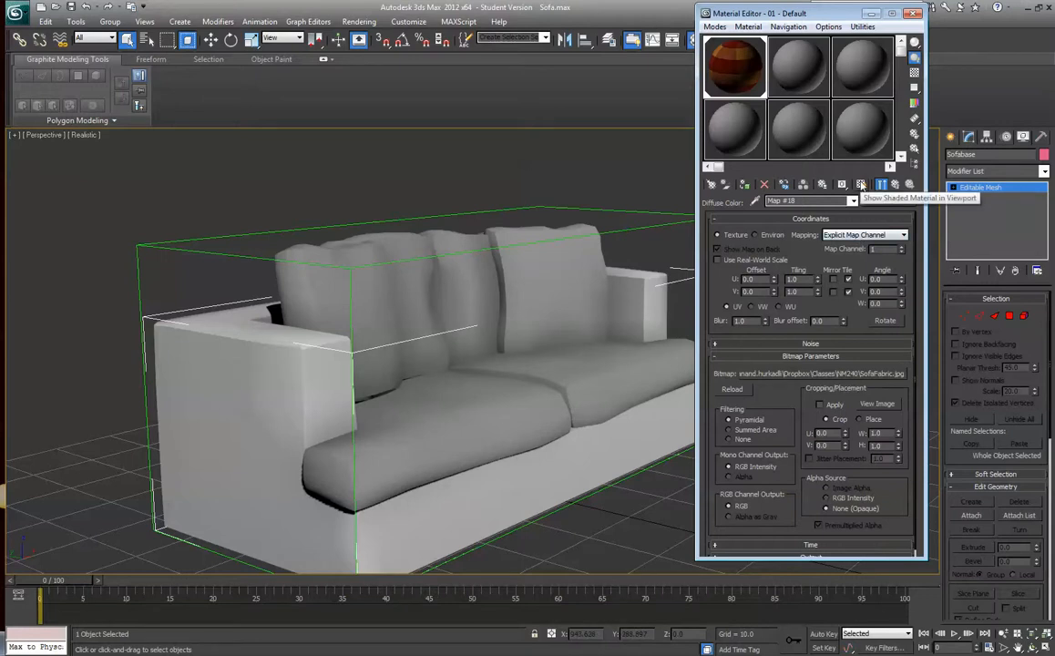
pyautogui.click(862, 185)
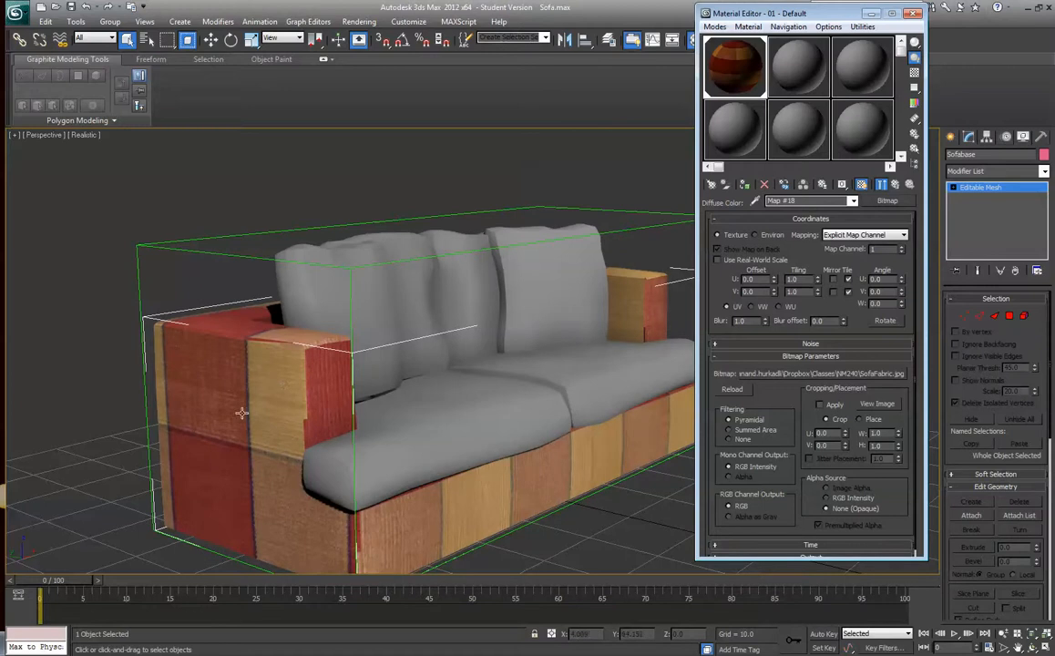
# Set the fabric map's U and V tiling to 10 and close the Material Editor
pyautogui.doubleClick(795, 279)
pyautogui.write('10')
pyautogui.press('Tab')
pyautogui.write('10')
pyautogui.press('Return')
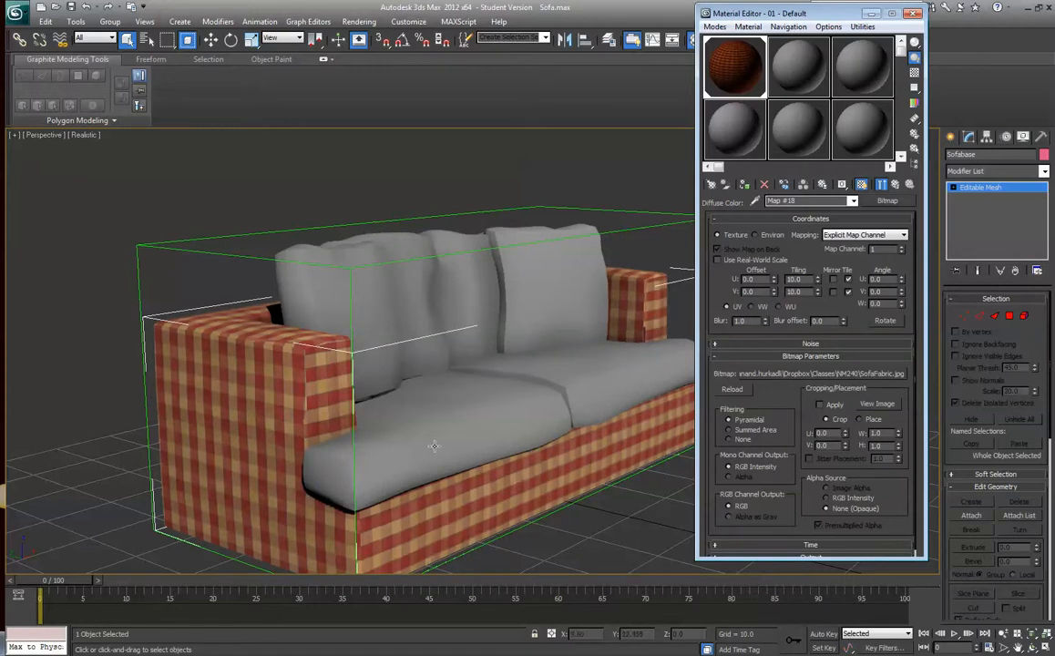
pyautogui.press('m')
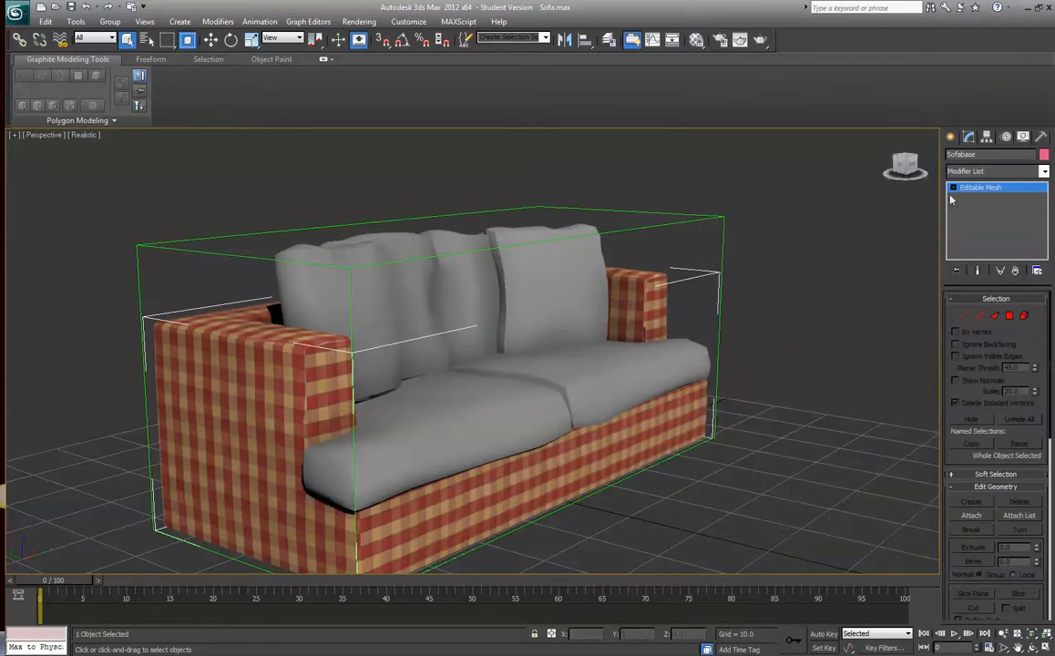
# Add a UVW Map modifier to the sofa base
pyautogui.keyDown('alt'); pyautogui.moveTo(820, 151); pyautogui.dragTo(901, 167, button='middle'); pyautogui.keyUp('alt')
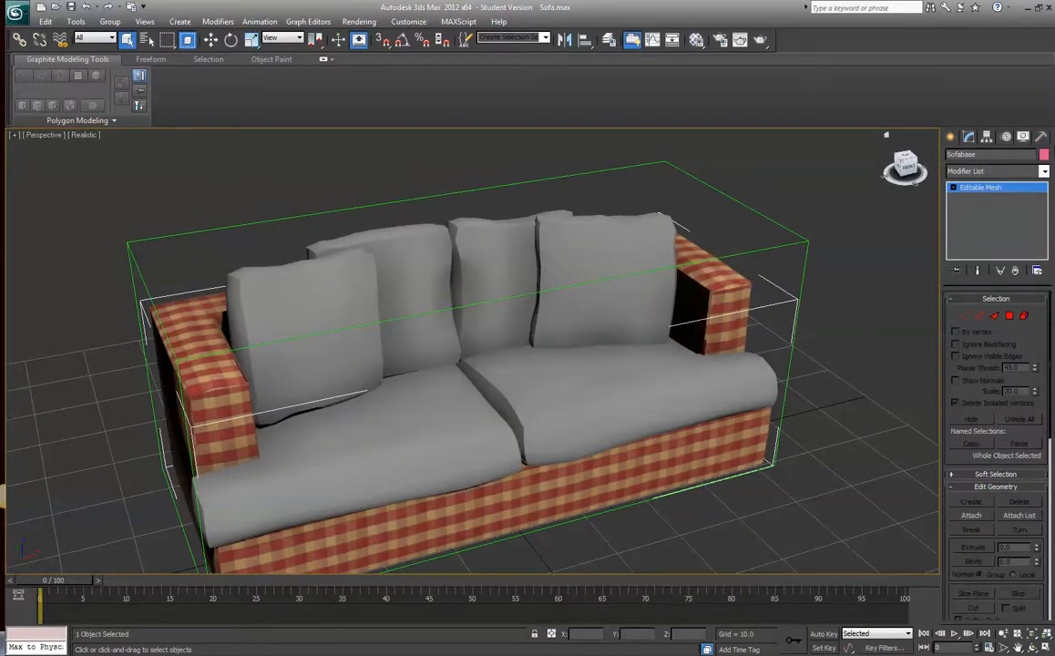
pyautogui.click(1045, 174)
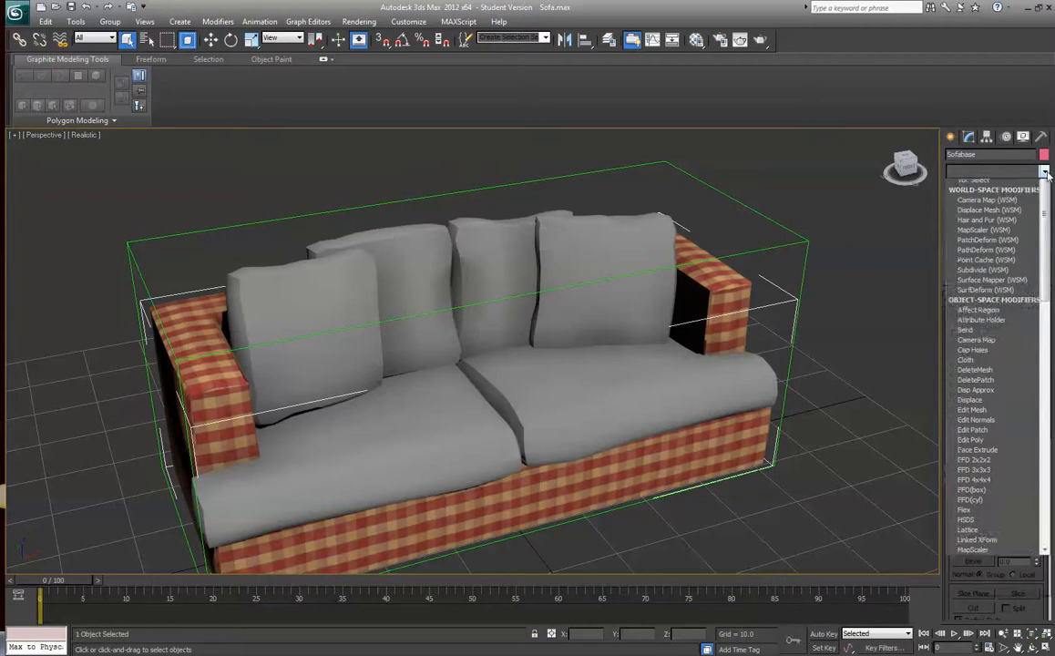
pyautogui.scroll(-15, 994, 436)
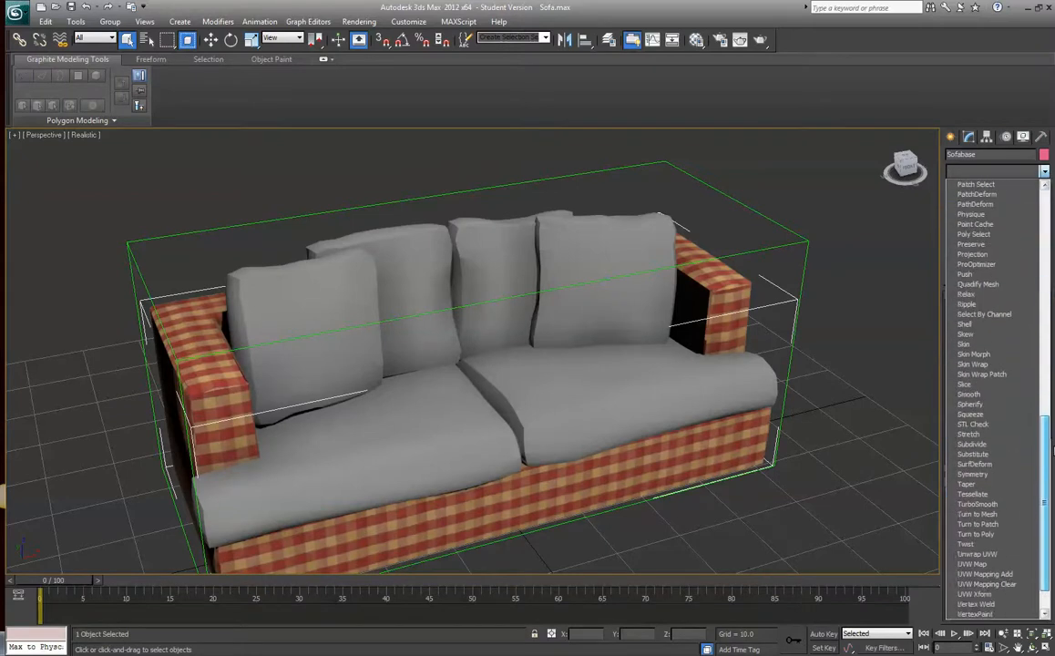
pyautogui.scroll(-1, 993, 401)
pyautogui.click(984, 531)
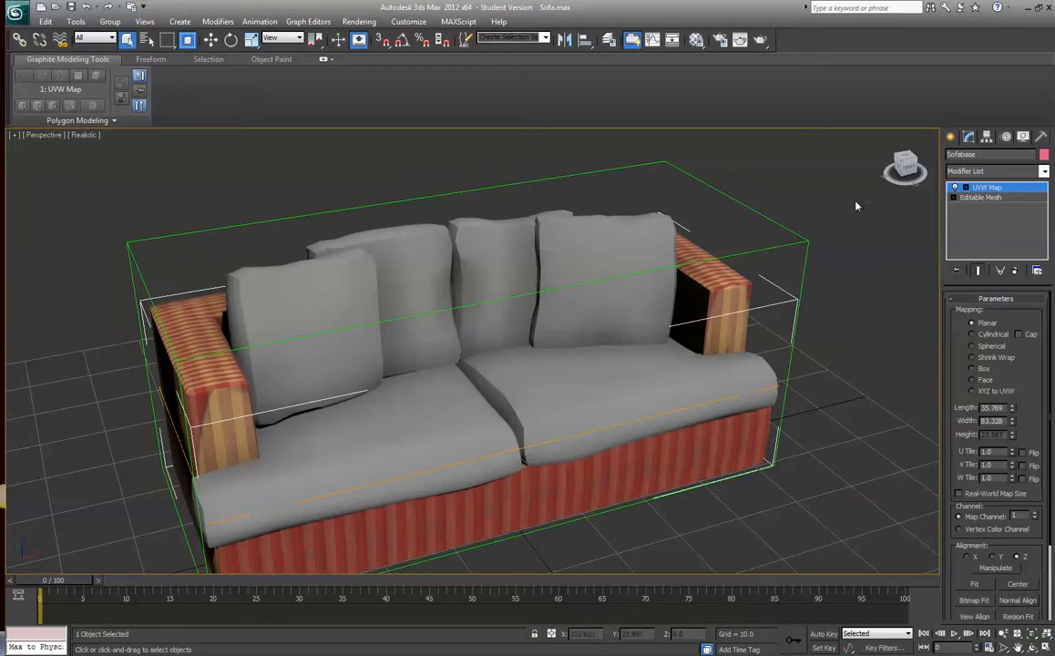
# Switch the sofa base's UVW mapping type to Box
pyautogui.scroll(2, 753, 309)
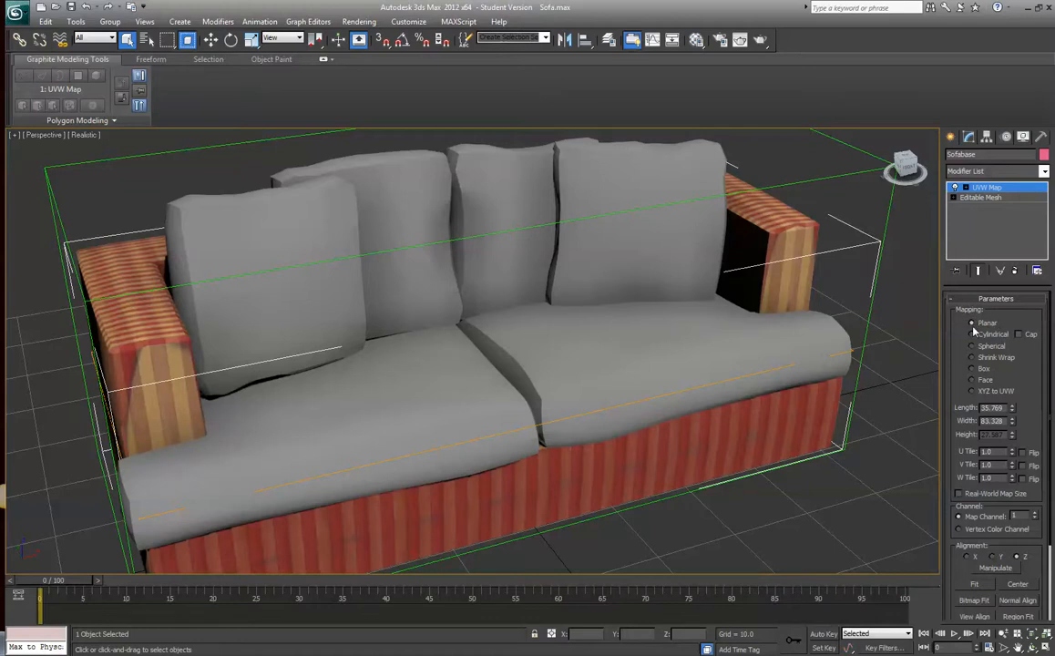
pyautogui.rightClick(878, 371)
pyautogui.scroll(-4, 822, 436)
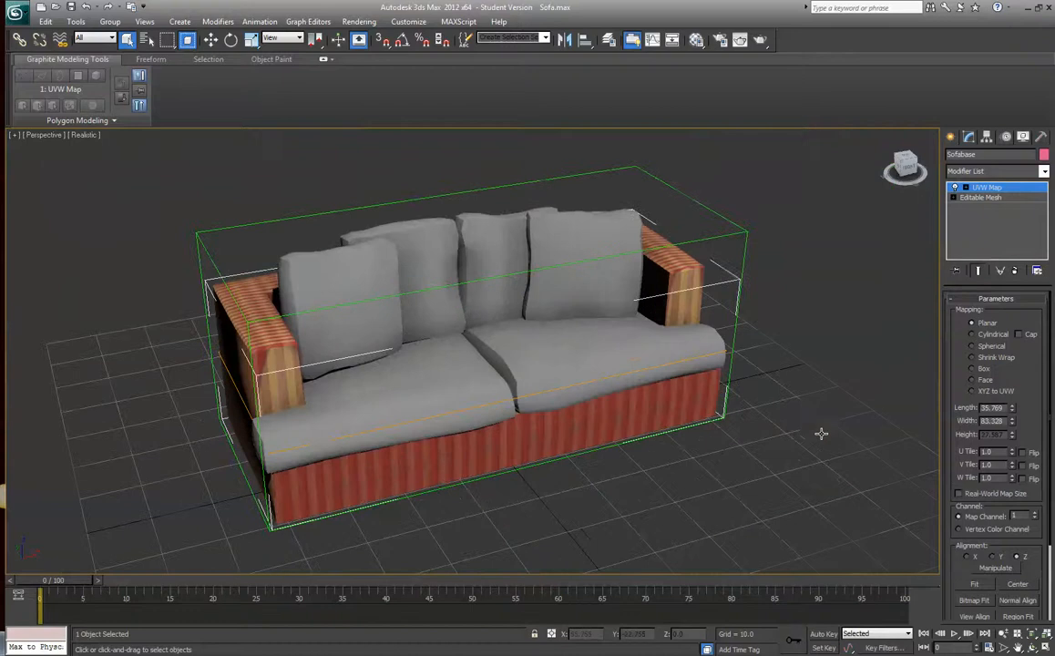
pyautogui.click(971, 368)
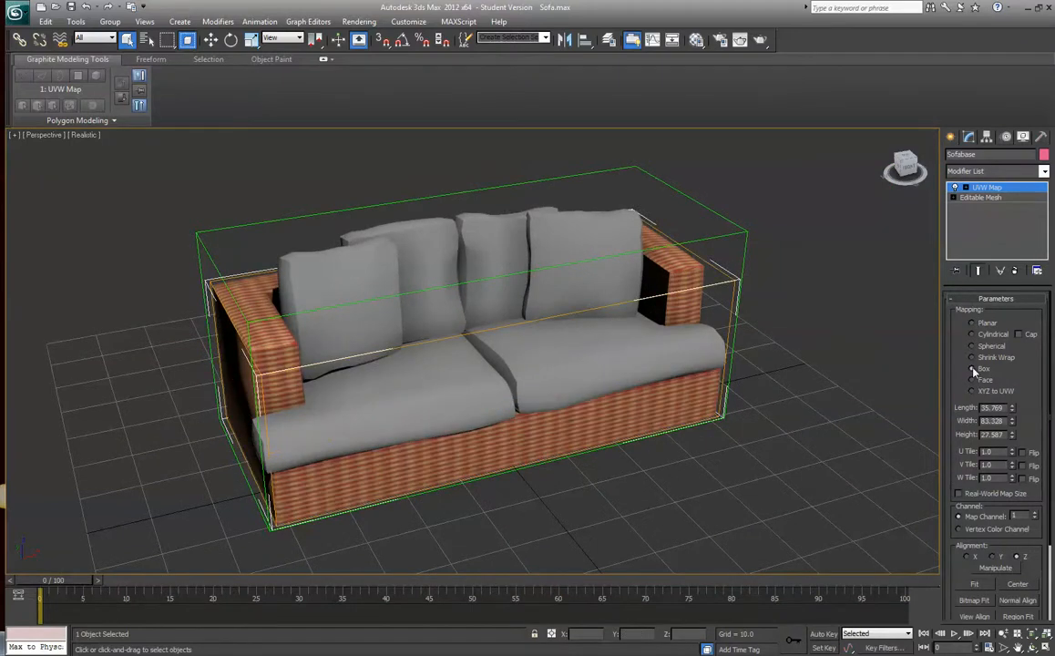
# Try box mapping dimensions of 40 for length, width and height, and a length of 20
pyautogui.moveTo(900, 157)
pyautogui.mouseDown()
pyautogui.moveTo(820, 153)
pyautogui.moveTo(818, 137)
pyautogui.moveTo(909, 172)
pyautogui.mouseUp()
pyautogui.scroll(3, 820, 151)
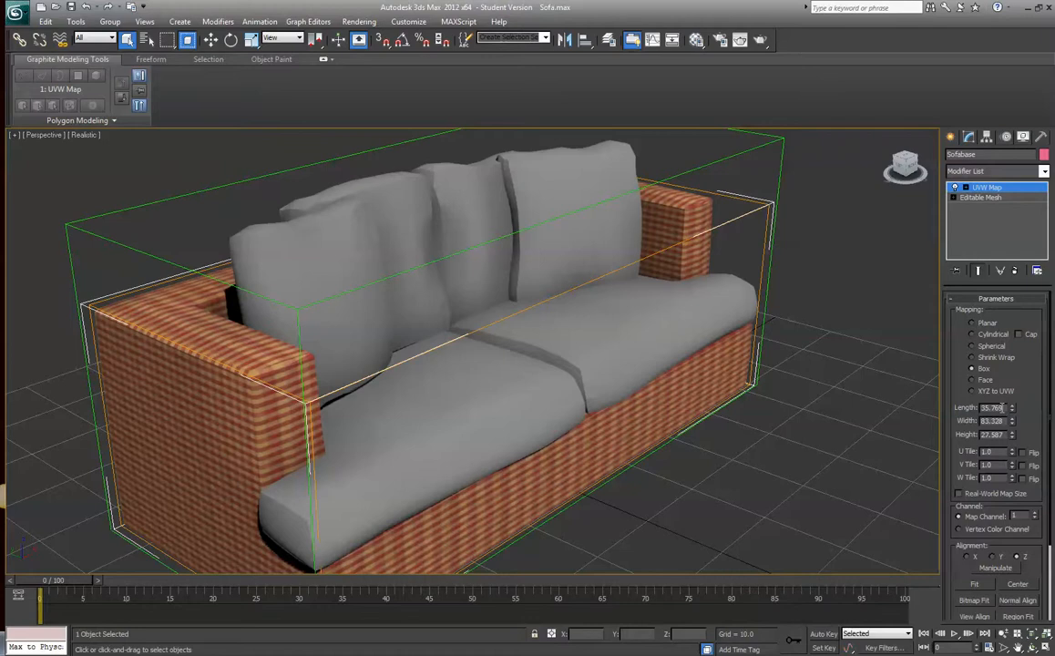
pyautogui.doubleClick(1003, 408)
pyautogui.write('40')
pyautogui.press('Tab')
pyautogui.write('40')
pyautogui.press('Tab')
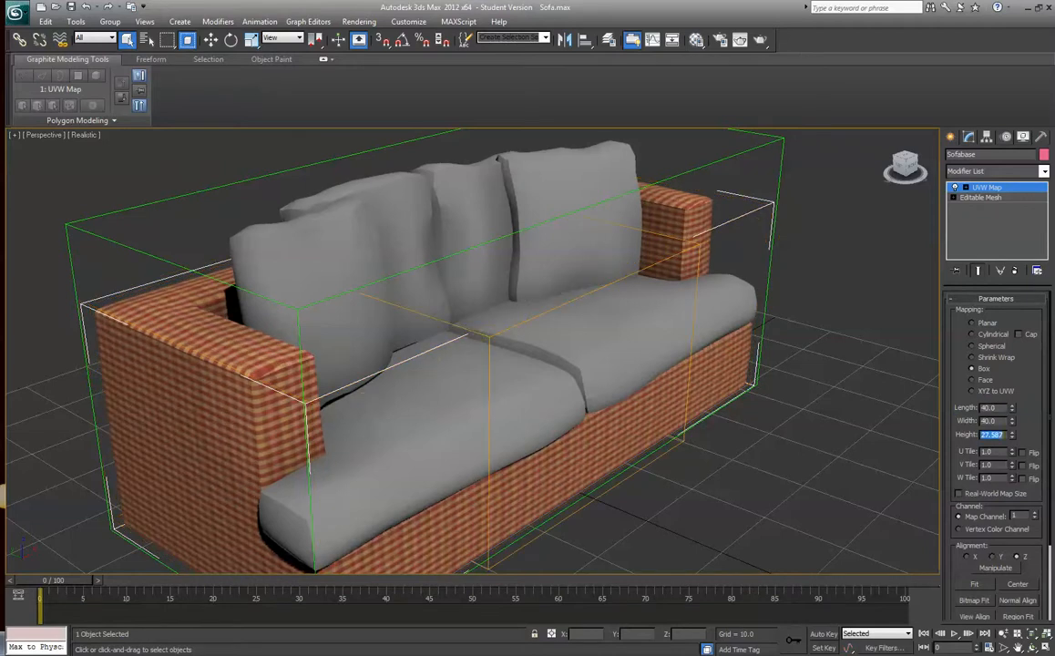
pyautogui.write('40')
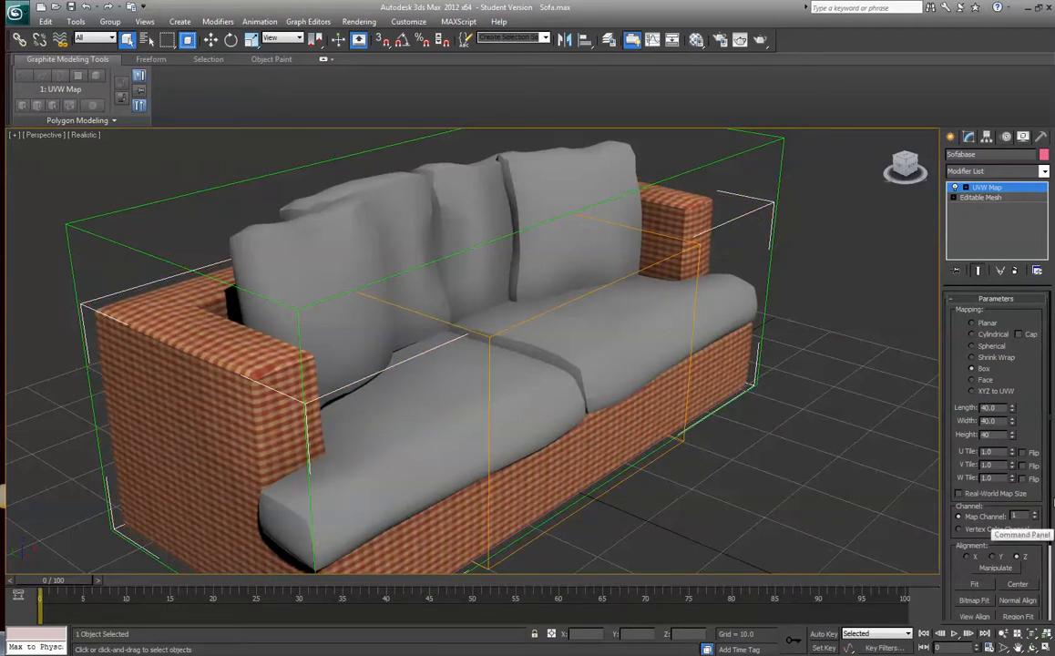
pyautogui.press('Tab')
pyautogui.write('20')
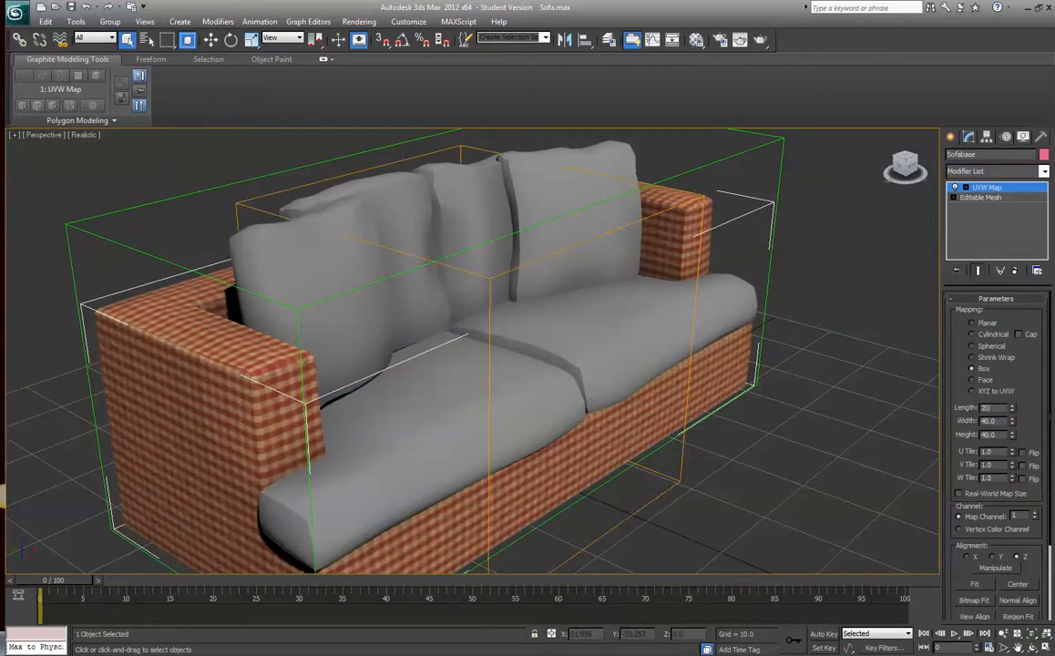
pyautogui.press('Tab')
pyautogui.hotkey('shift', 'Tab')
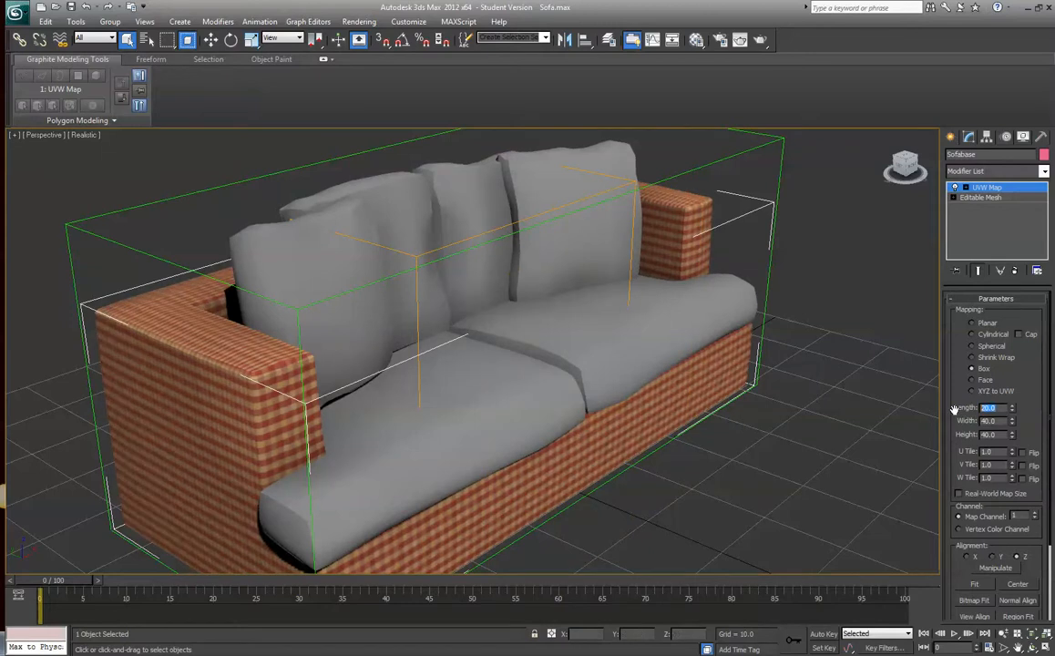
# Set the box mapping's length, width and height to 60 and deselect the sofa base
pyautogui.write('60')
pyautogui.press('Tab')
pyautogui.write('60')
pyautogui.press('Tab')
pyautogui.write('60')
pyautogui.press('Tab')
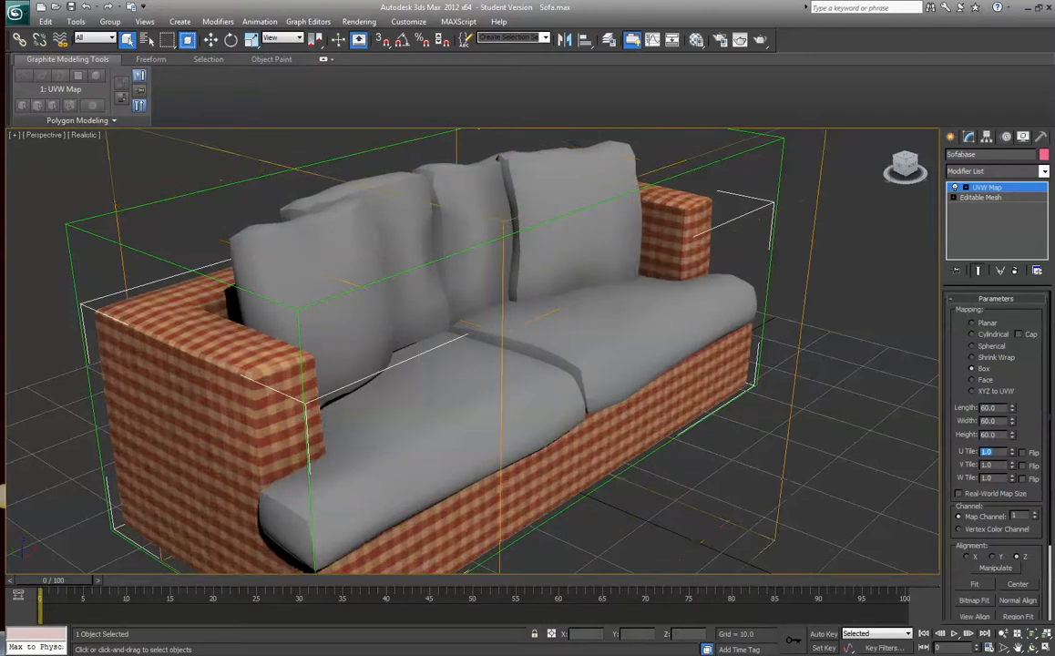
pyautogui.click(855, 304)
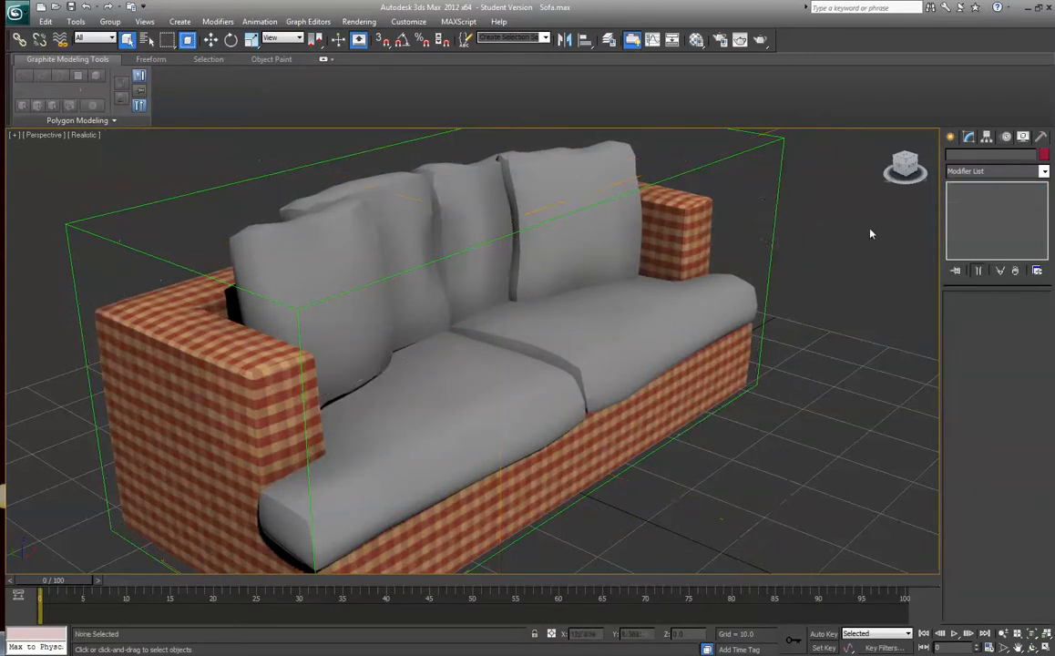
# Select the back cushion beside the near armrest, display edged faces in the viewport, and frame the cushion from the front
pyautogui.click(903, 165)
pyautogui.moveTo(903, 165)
pyautogui.mouseDown()
pyautogui.moveTo(819, 148)
pyautogui.moveTo(898, 166)
pyautogui.mouseUp()
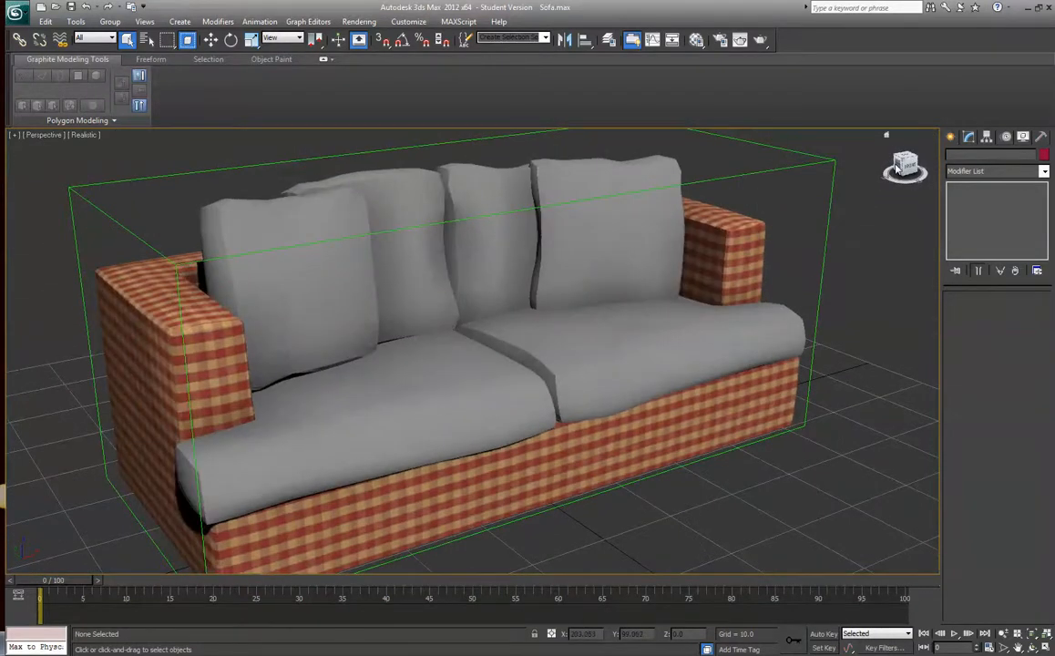
pyautogui.click(293, 217)
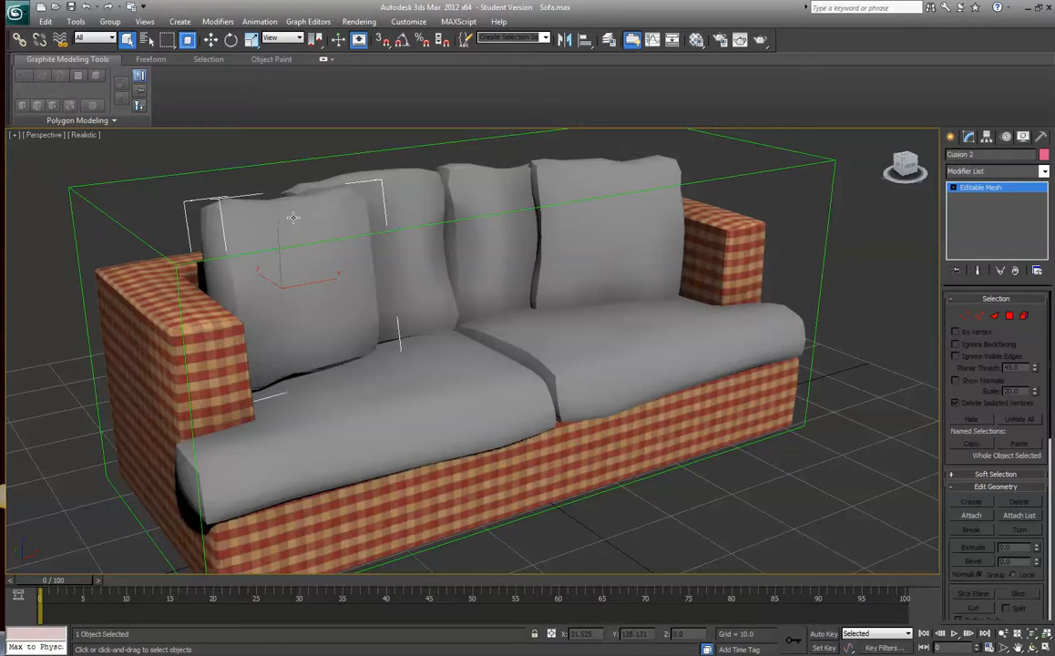
pyautogui.click(84, 134)
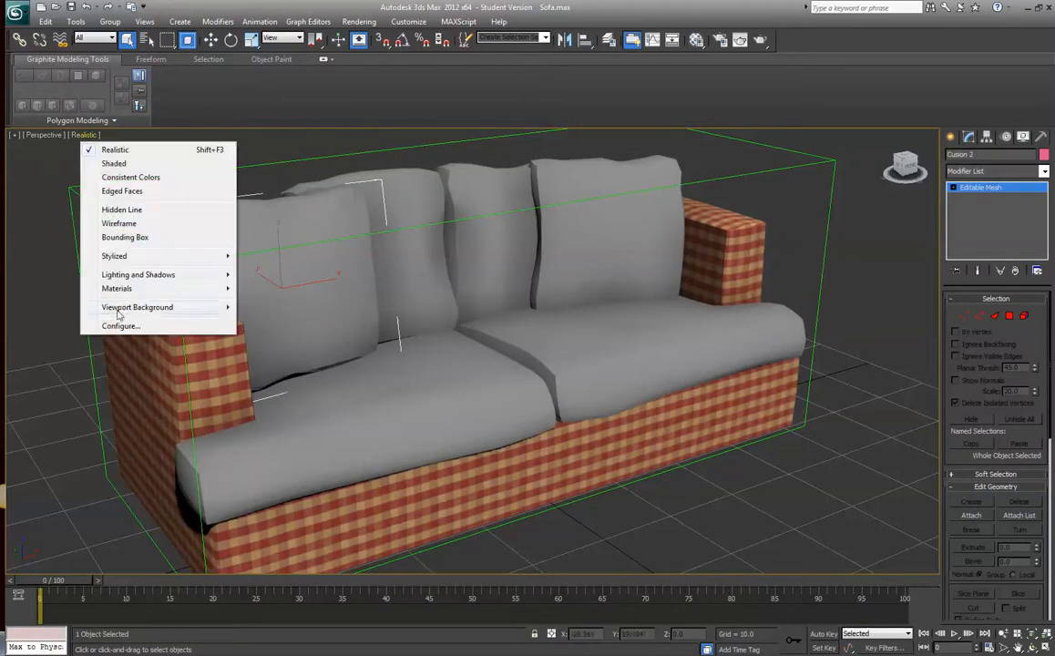
pyautogui.click(118, 190)
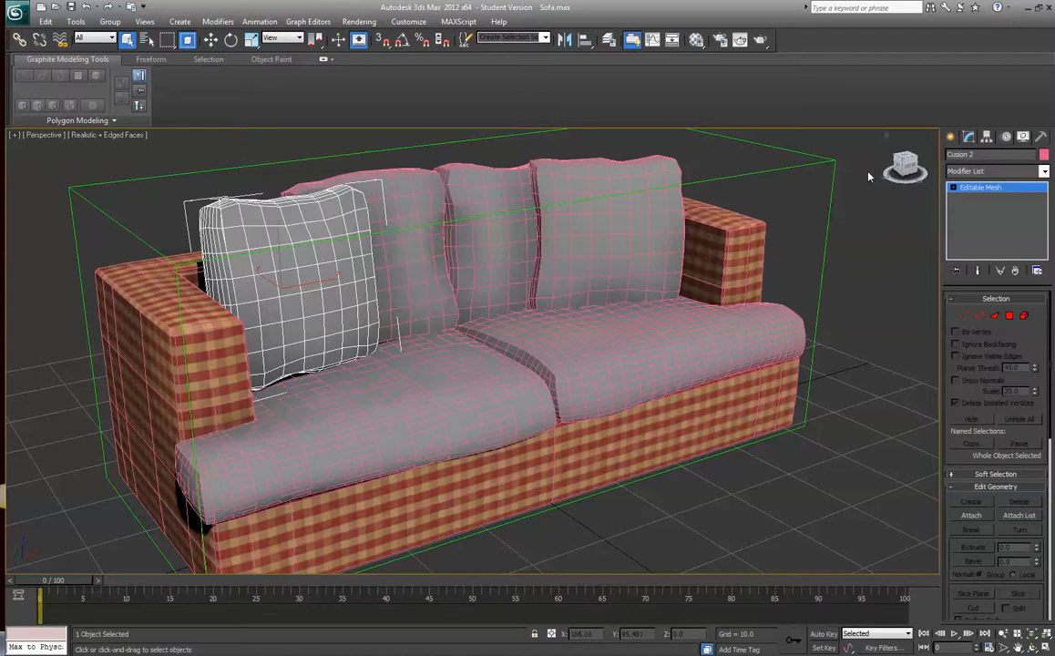
pyautogui.press('z')
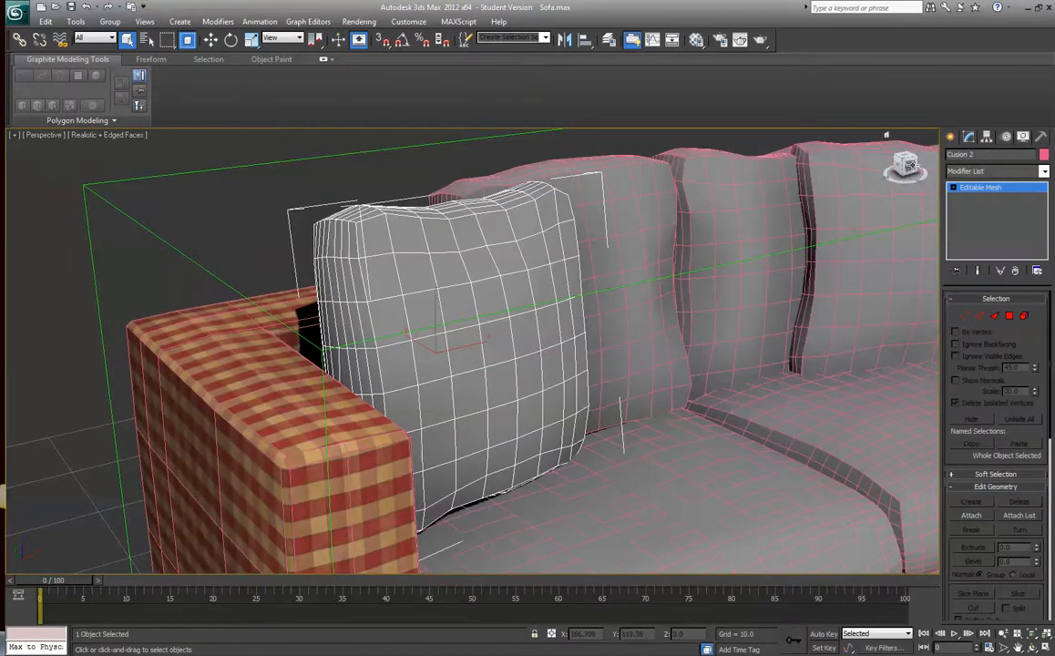
pyautogui.keyDown('alt'); pyautogui.moveTo(825, 150); pyautogui.dragTo(839, 332, button='middle'); pyautogui.keyUp('alt')
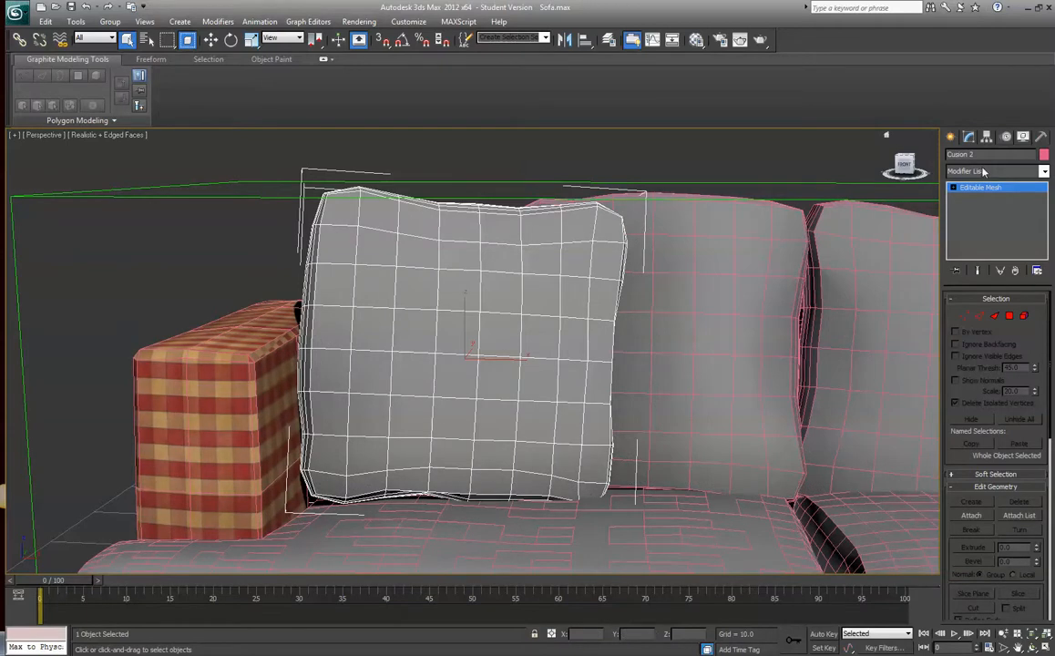
# Load the SofaFabric bitmap as the second material's diffuse map, assign it to the selected cushion, and show the texture in the viewport
pyautogui.click(696, 40)
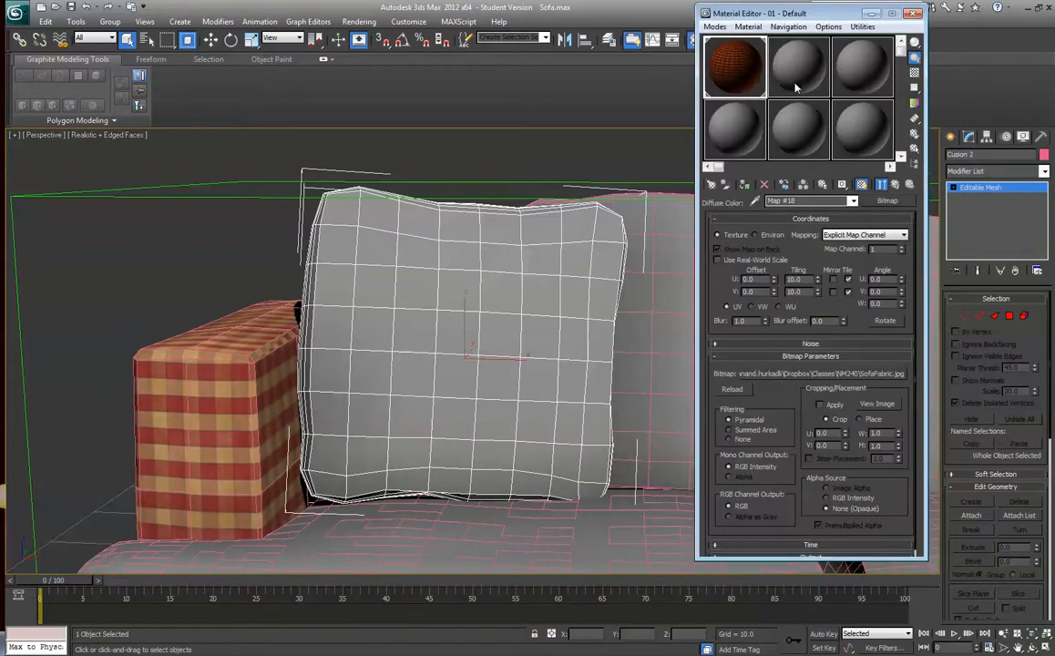
pyautogui.click(795, 86)
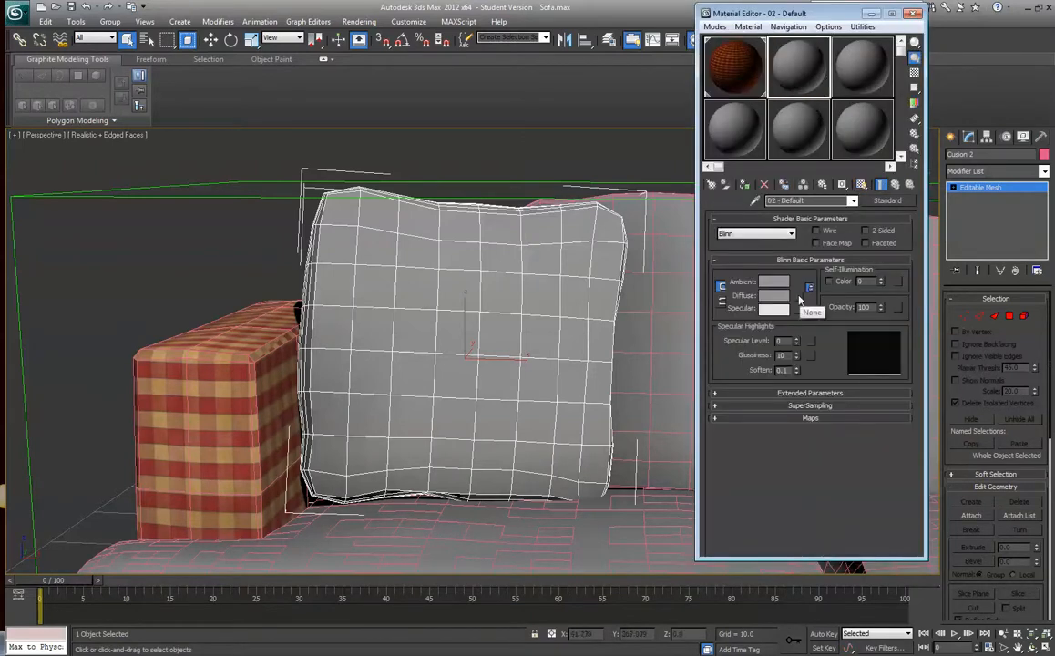
pyautogui.click(800, 299)
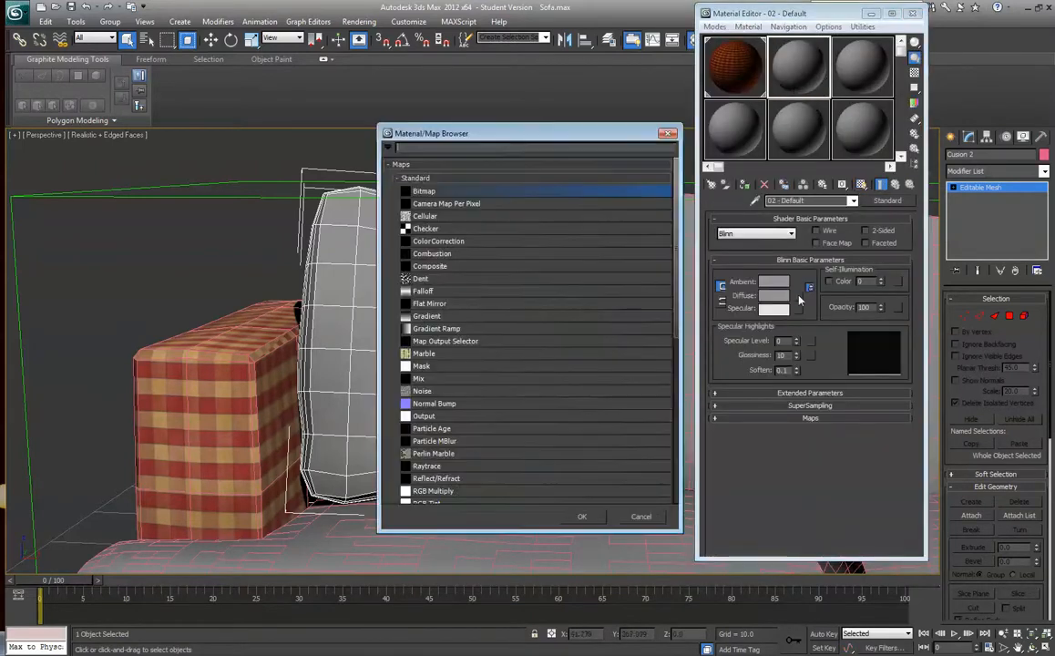
pyautogui.click(579, 516)
pyautogui.click(157, 137)
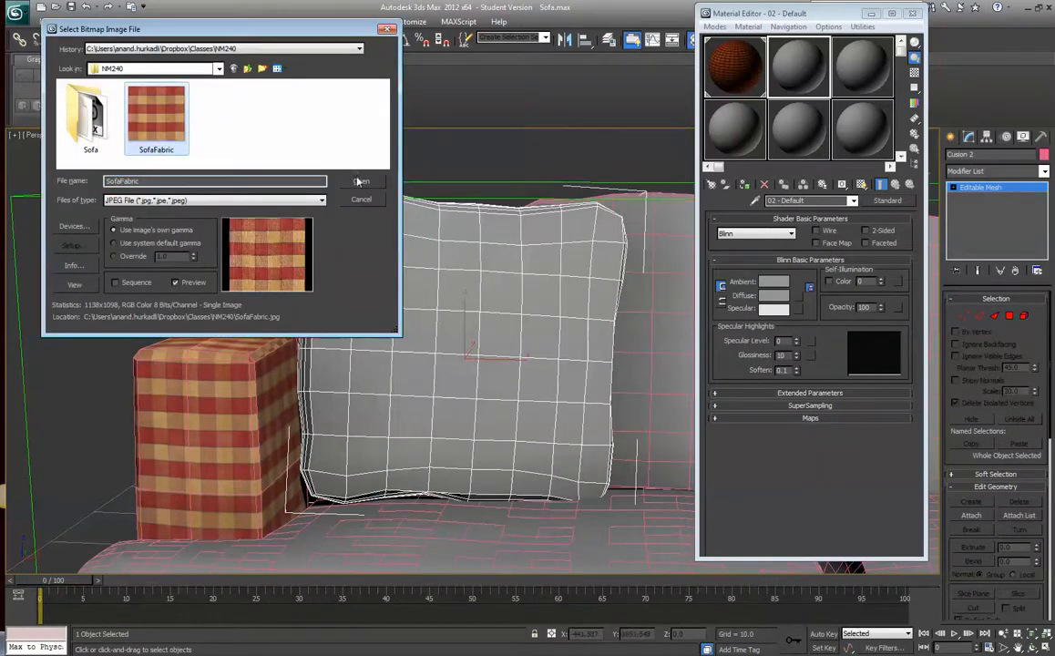
pyautogui.click(361, 181)
pyautogui.moveTo(797, 77); pyautogui.dragTo(464, 313)
pyautogui.click(861, 185)
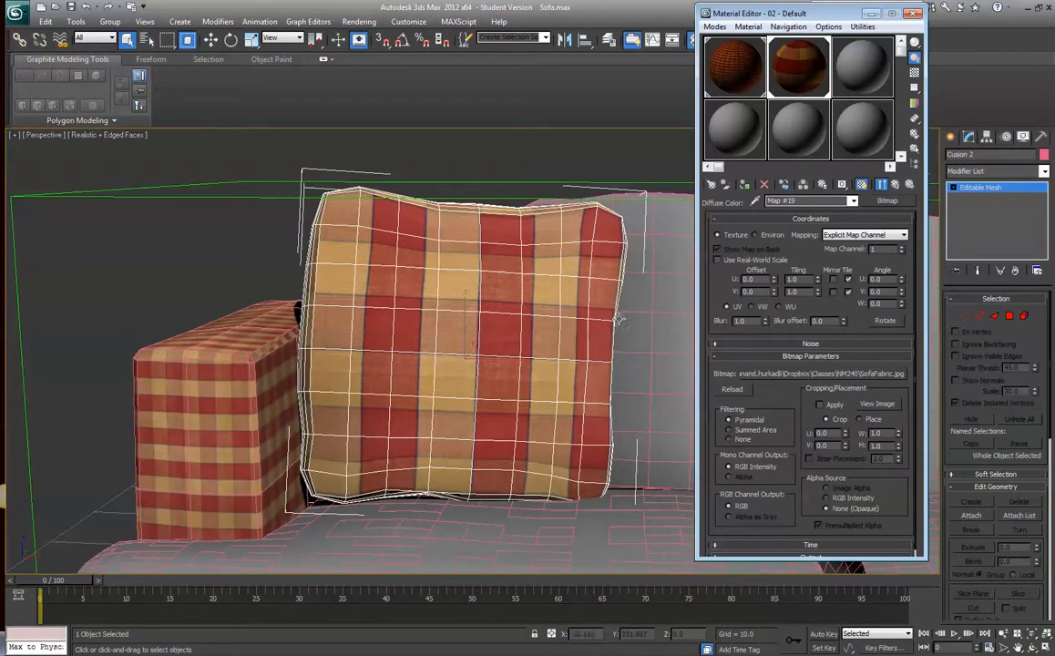
# Close the Material Editor, reselect the textured back cushion, and apply an Unwrap UVW modifier to it
pyautogui.click(915, 17)
pyautogui.click(657, 159)
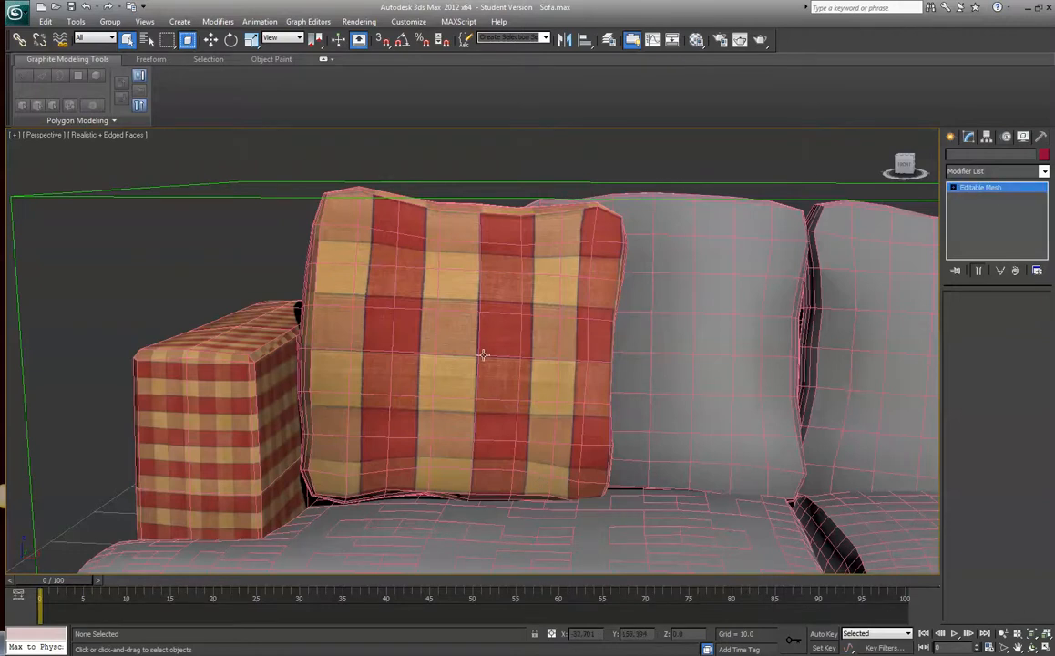
pyautogui.click(379, 334)
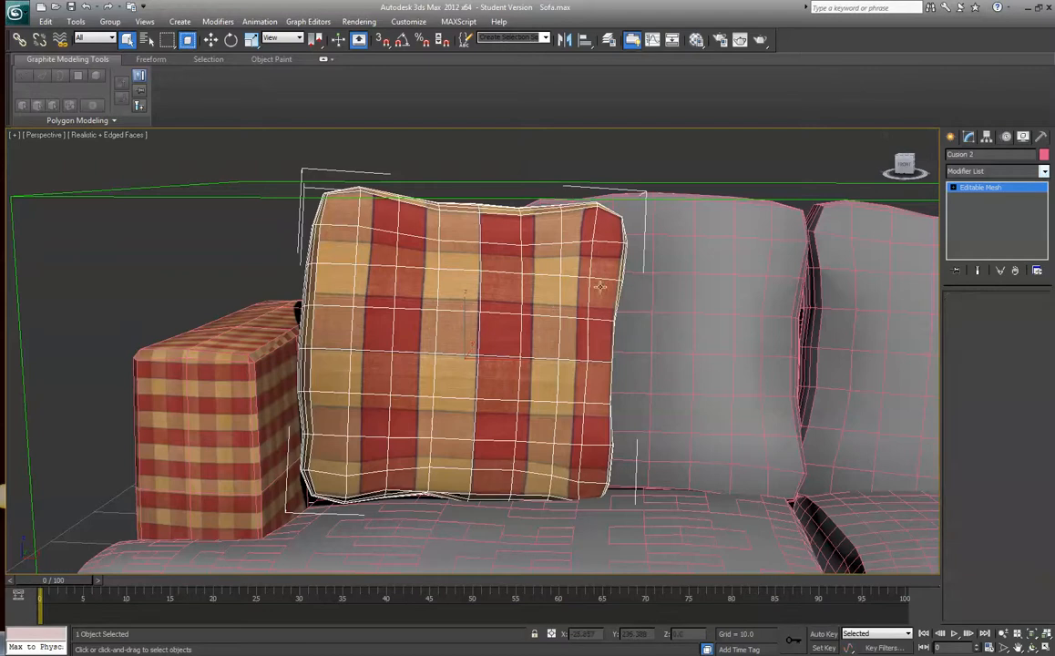
pyautogui.click(1045, 172)
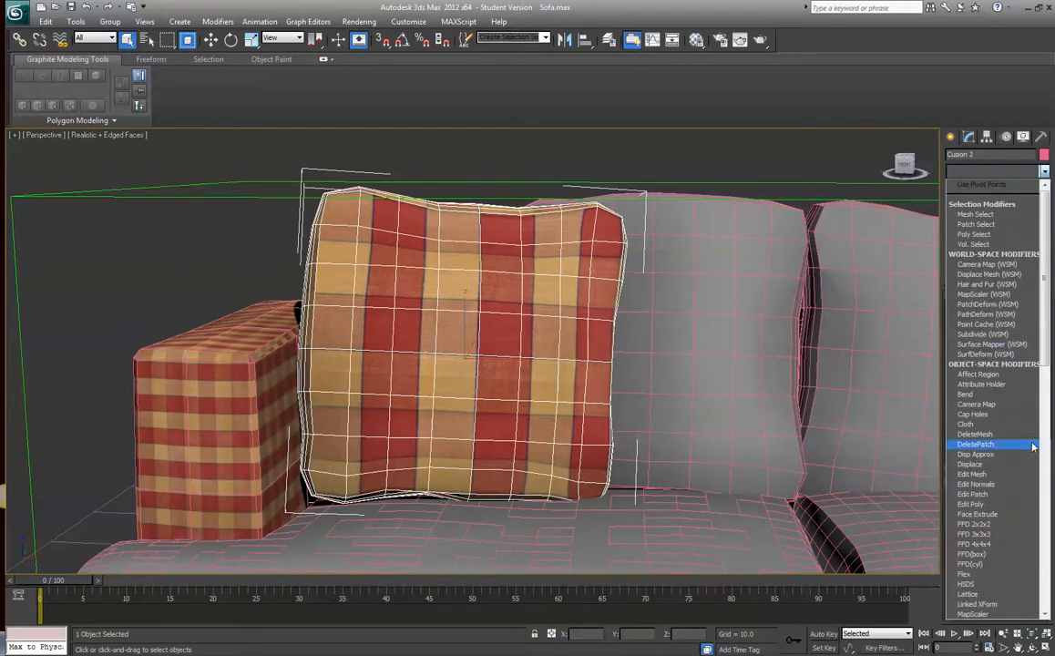
pyautogui.moveTo(1047, 228); pyautogui.dragTo(1047, 478)
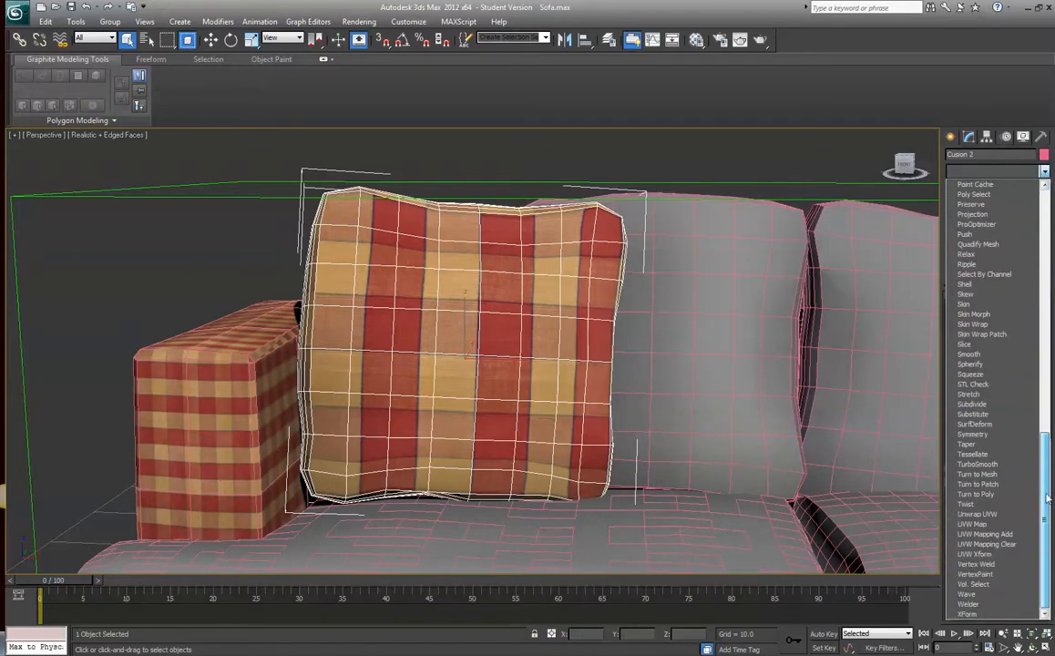
pyautogui.click(977, 514)
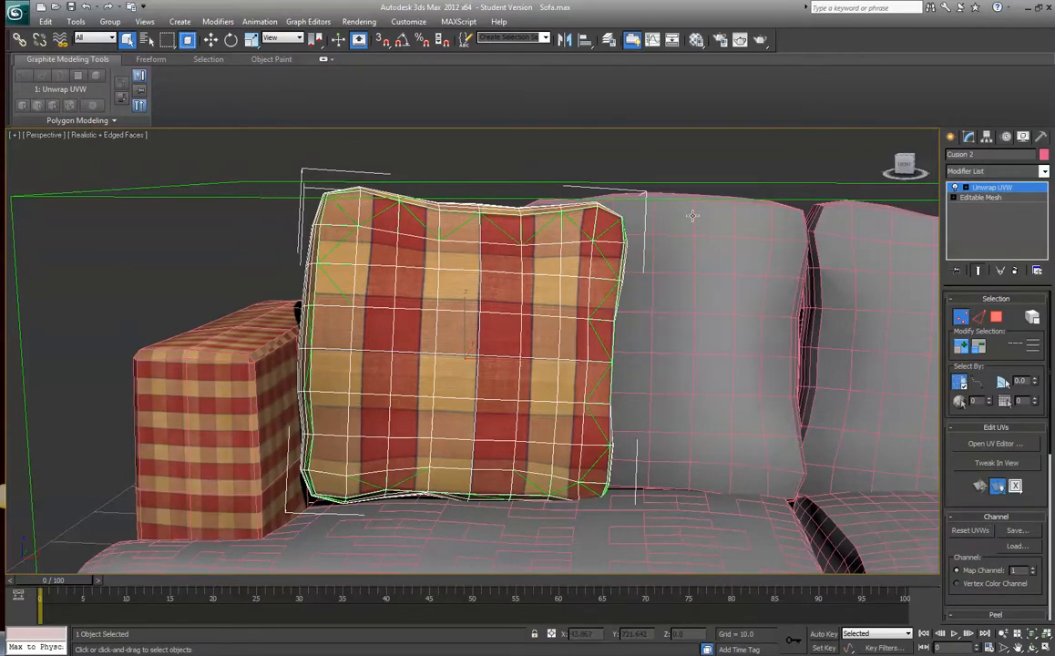
# Open the cushion's UV editor and show the SofaFabric.jpg map as its background instead of the checker pattern
pyautogui.moveTo(903, 165); pyautogui.dragTo(787, 413)
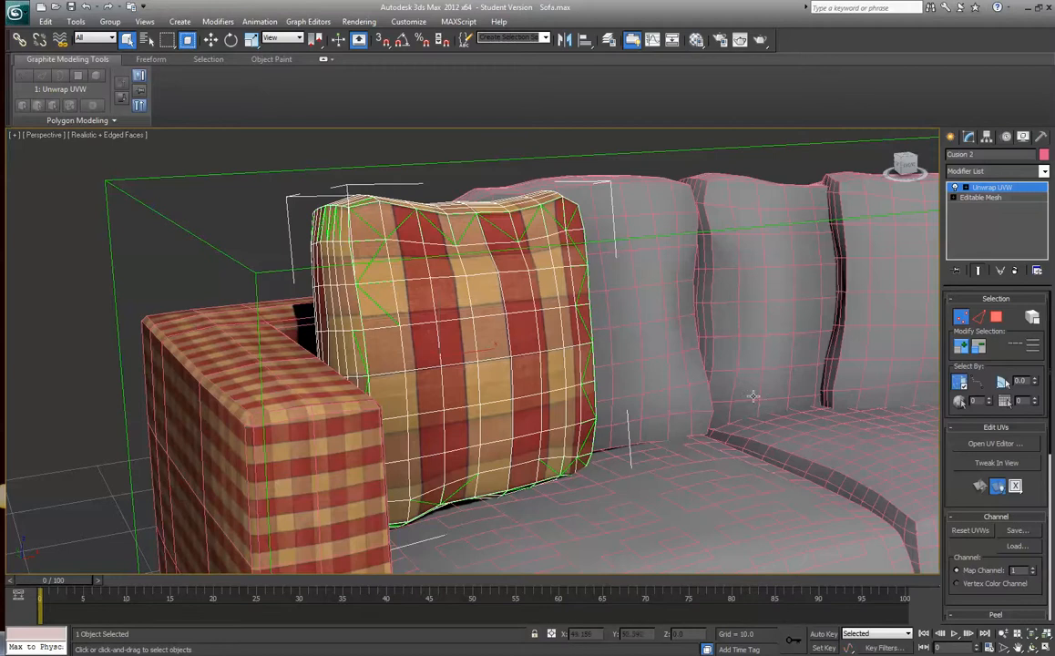
pyautogui.click(994, 445)
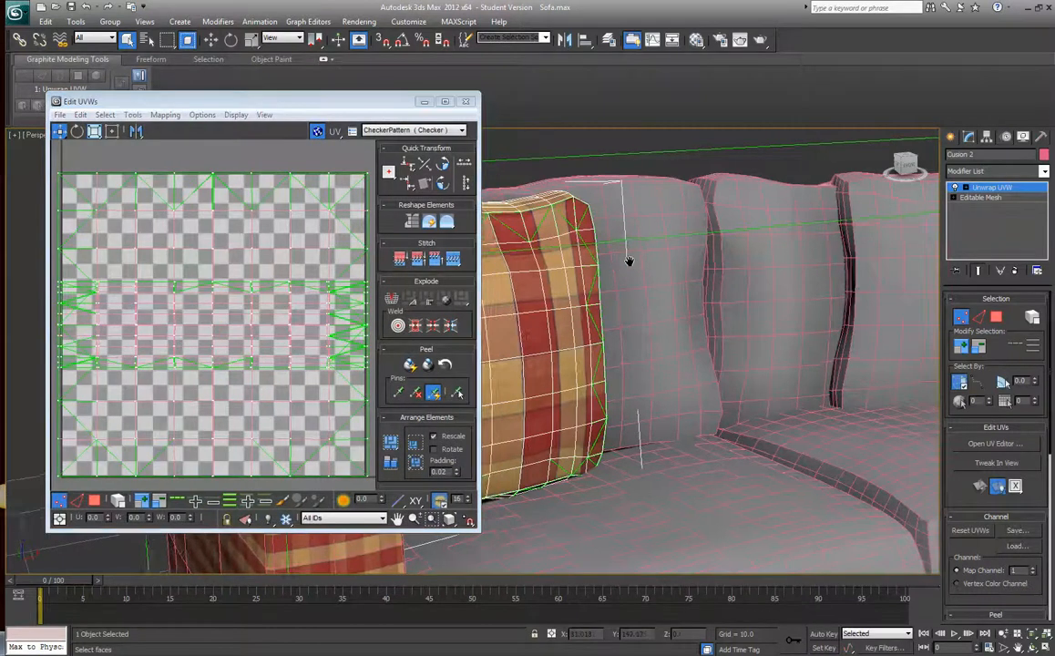
pyautogui.keyDown('alt'); pyautogui.moveTo(629, 262); pyautogui.dragTo(860, 229, button='middle'); pyautogui.keyUp('alt')
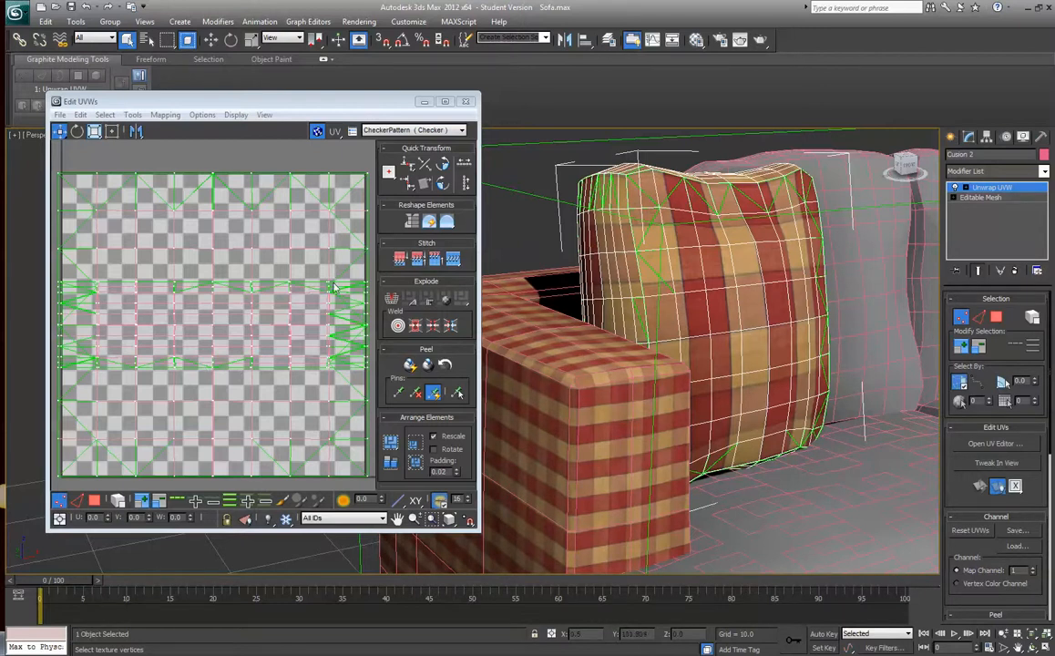
pyautogui.click(463, 131)
pyautogui.click(463, 131)
pyautogui.click(463, 131)
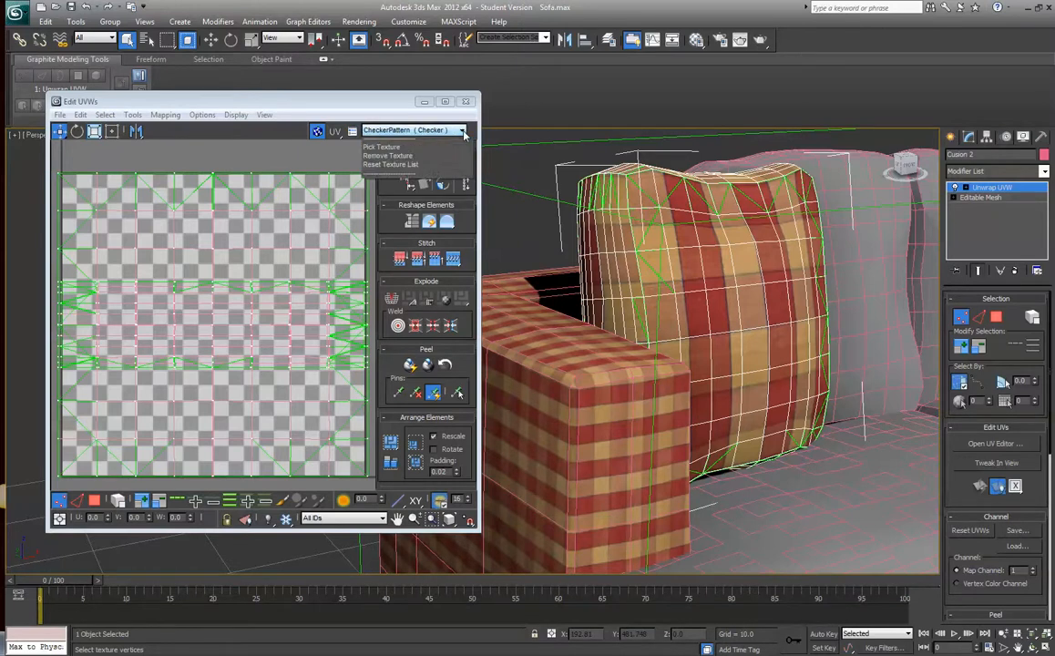
pyautogui.click(463, 132)
pyautogui.click(463, 131)
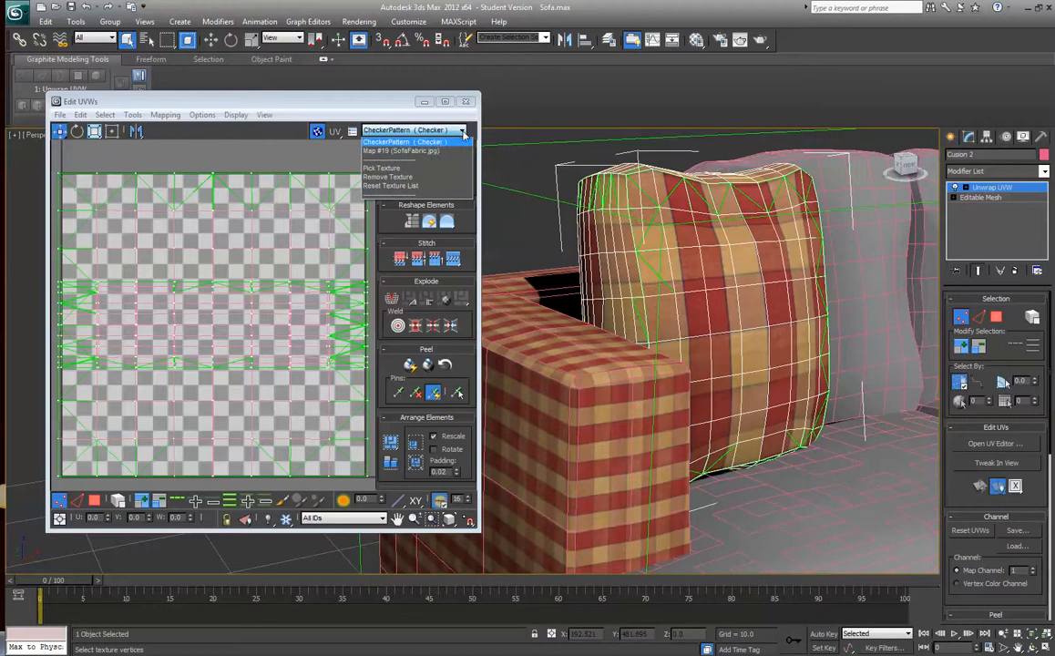
pyautogui.click(401, 150)
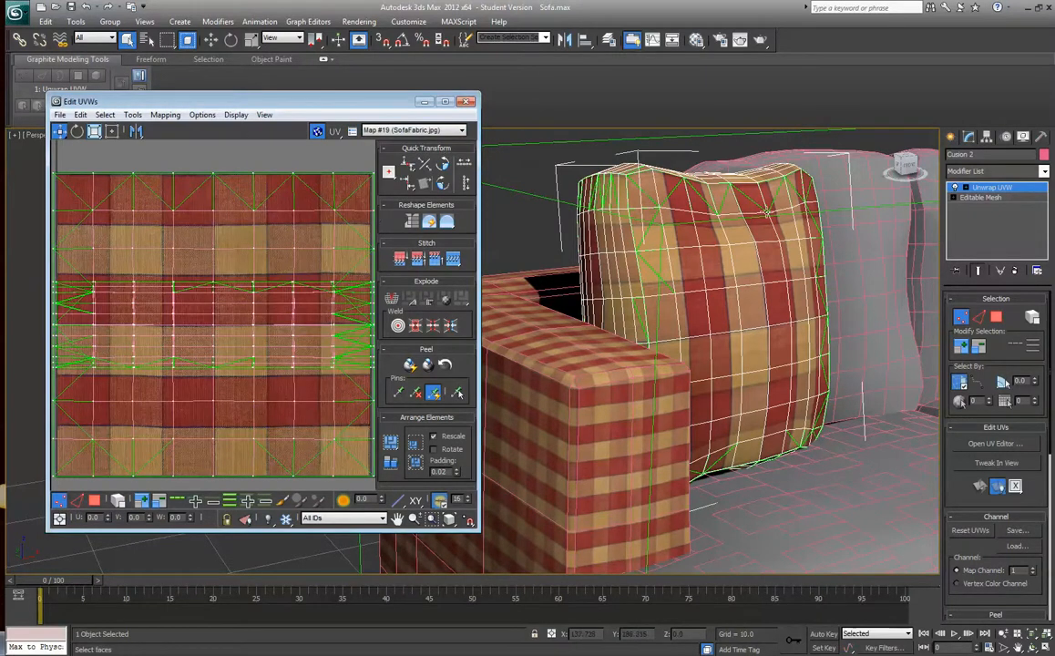
# Select all the polygons on the cushion's front face at the polygon level of Unwrap UVW
pyautogui.keyDown('alt'); pyautogui.moveTo(748, 266); pyautogui.dragTo(638, 270, button='middle'); pyautogui.keyUp('alt')
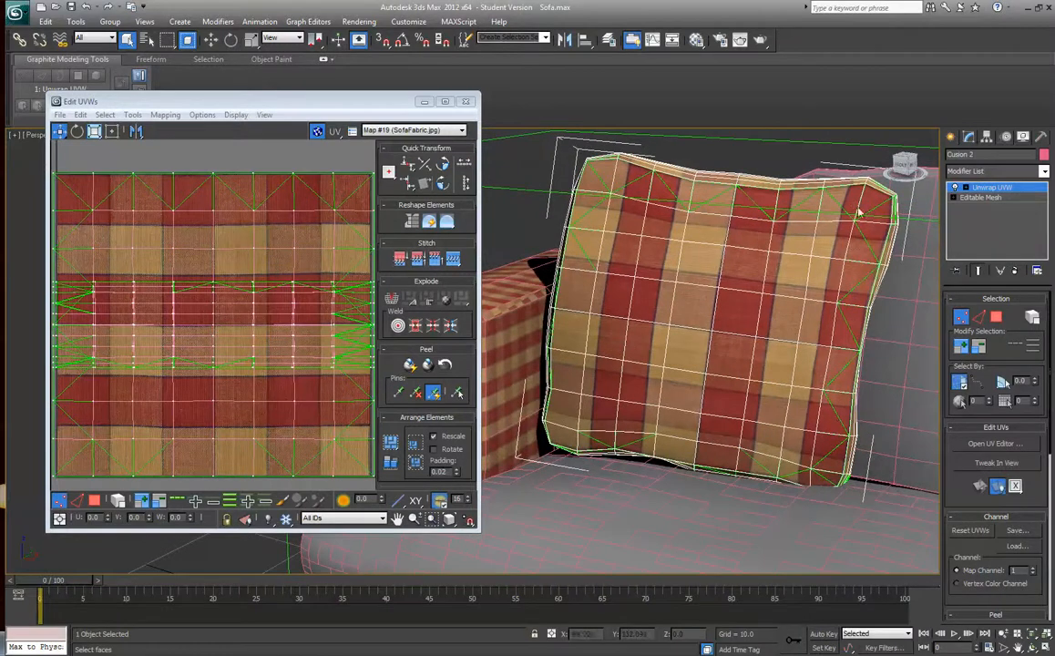
pyautogui.click(261, 162)
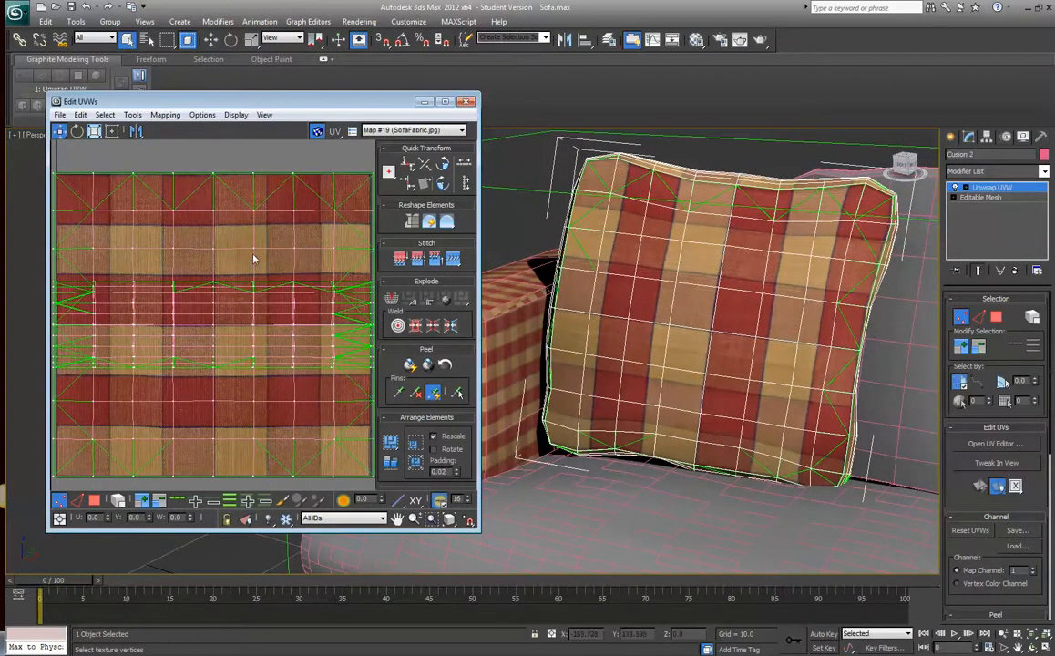
pyautogui.scroll(-5, 254, 259)
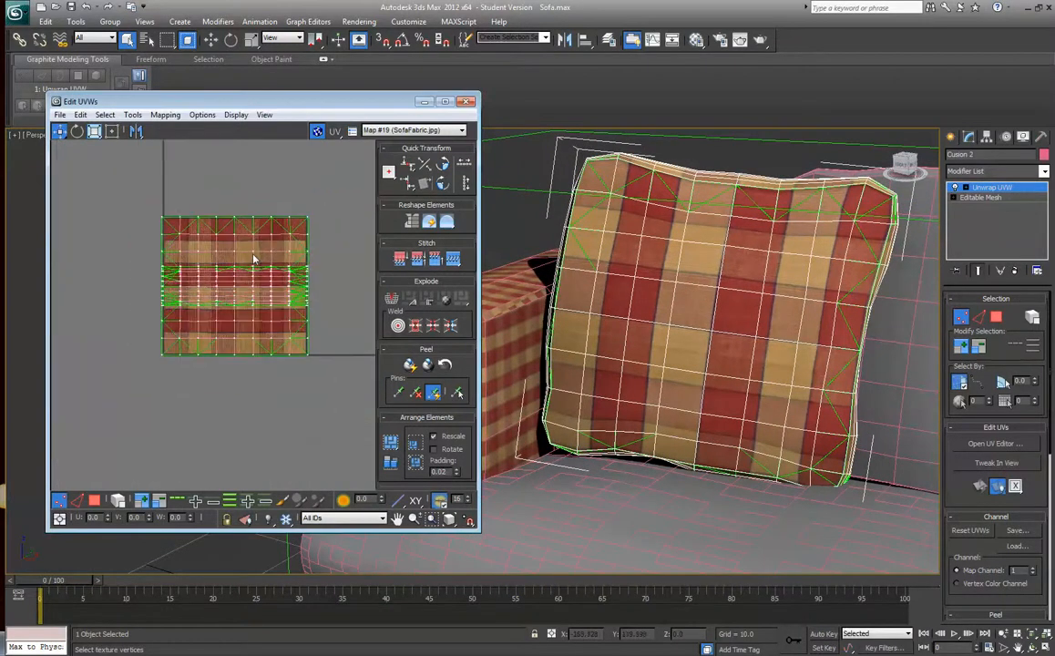
pyautogui.click(997, 317)
pyautogui.click(589, 174)
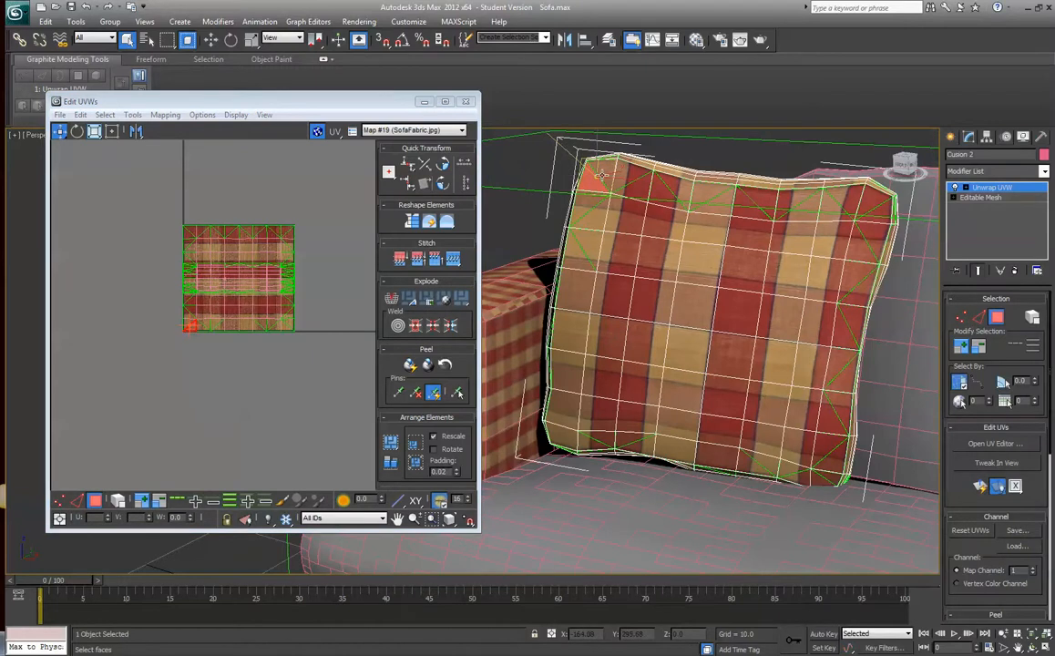
pyautogui.keyDown('ctrl'); pyautogui.click(603, 174); pyautogui.keyUp('ctrl')
pyautogui.keyDown('ctrl'); pyautogui.click(636, 180); pyautogui.keyUp('ctrl')
pyautogui.keyDown('ctrl'); pyautogui.click(672, 189); pyautogui.keyUp('ctrl')
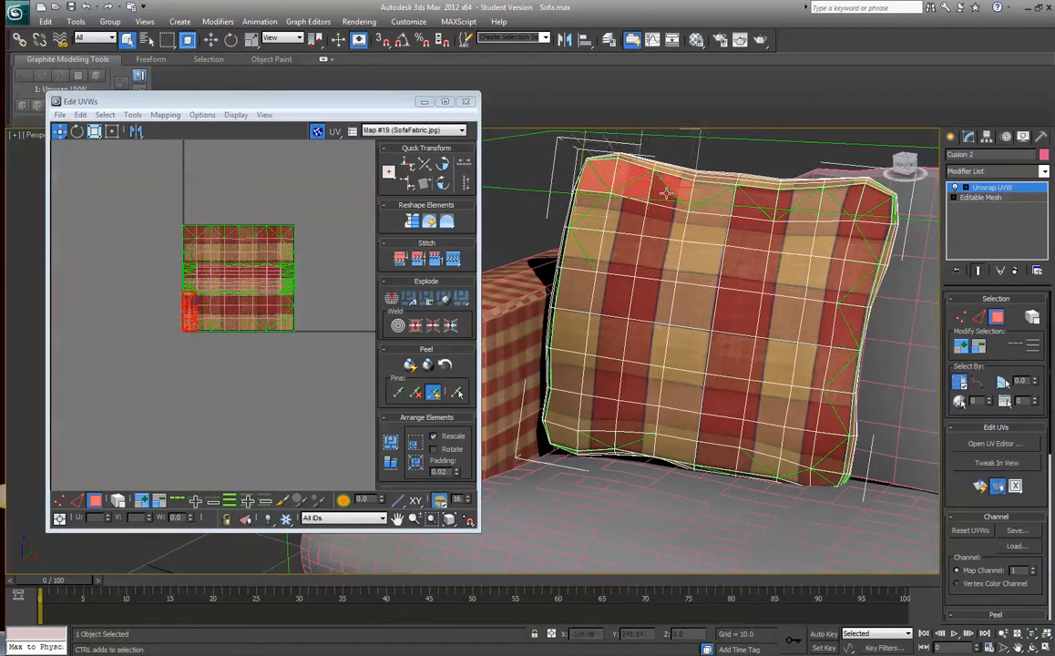
pyautogui.keyDown('ctrl'); pyautogui.click(716, 195); pyautogui.keyUp('ctrl')
pyautogui.keyDown('ctrl'); pyautogui.click(757, 197); pyautogui.keyUp('ctrl')
pyautogui.keyDown('ctrl'); pyautogui.click(796, 205); pyautogui.keyUp('ctrl')
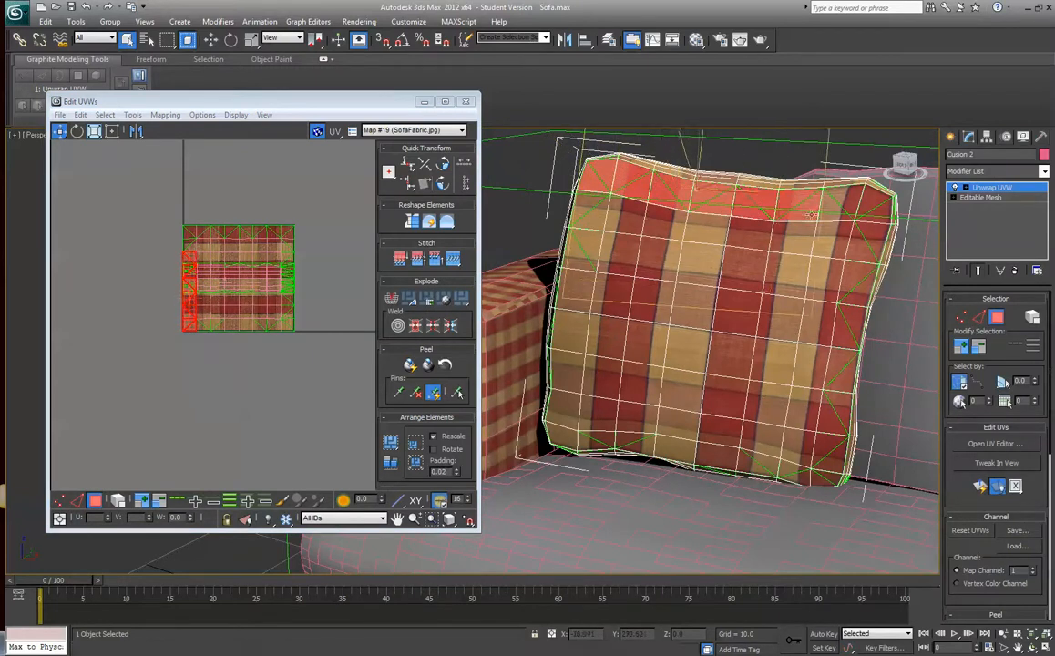
pyautogui.keyDown('ctrl'); pyautogui.click(840, 209); pyautogui.keyUp('ctrl')
pyautogui.keyDown('ctrl'); pyautogui.click(873, 202); pyautogui.keyUp('ctrl')
pyautogui.keyDown('ctrl'); pyautogui.click(879, 218); pyautogui.keyUp('ctrl')
pyautogui.keyDown('ctrl'); pyautogui.click(872, 238); pyautogui.keyUp('ctrl')
pyautogui.keyDown('ctrl'); pyautogui.click(854, 251); pyautogui.keyUp('ctrl')
pyautogui.keyDown('ctrl'); pyautogui.click(864, 294); pyautogui.keyUp('ctrl')
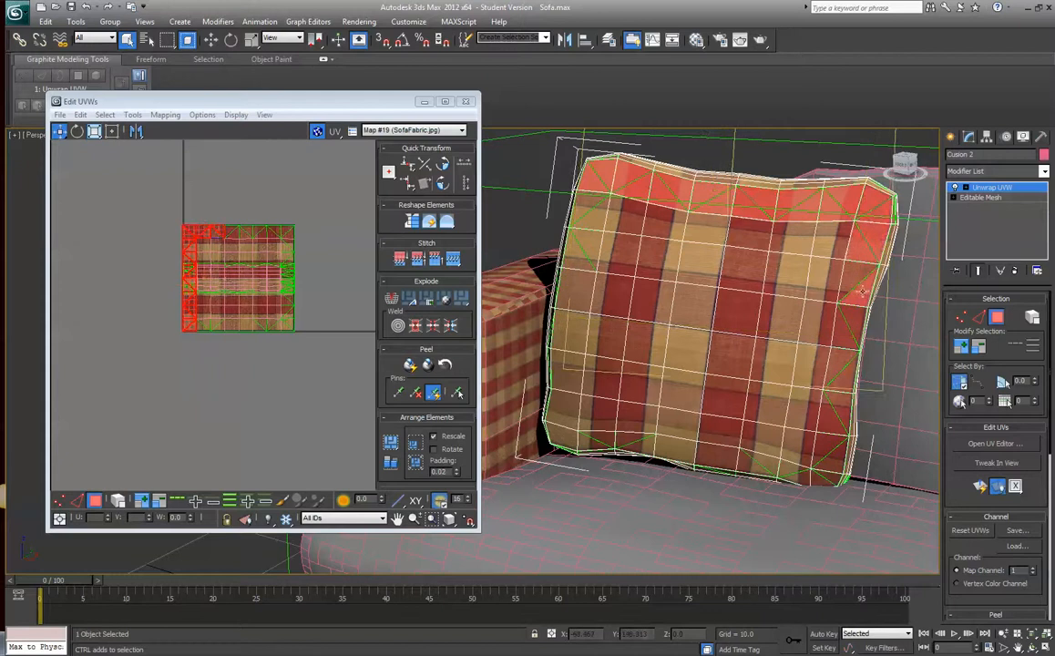
pyautogui.keyDown('ctrl'); pyautogui.click(856, 279); pyautogui.keyUp('ctrl')
pyautogui.keyDown('ctrl'); pyautogui.click(834, 280); pyautogui.keyUp('ctrl')
pyautogui.keyDown('ctrl'); pyautogui.click(839, 244); pyautogui.keyUp('ctrl')
pyautogui.keyDown('ctrl'); pyautogui.click(798, 241); pyautogui.keyUp('ctrl')
pyautogui.keyDown('ctrl'); pyautogui.click(791, 275); pyautogui.keyUp('ctrl')
pyautogui.keyDown('ctrl'); pyautogui.click(751, 271); pyautogui.keyUp('ctrl')
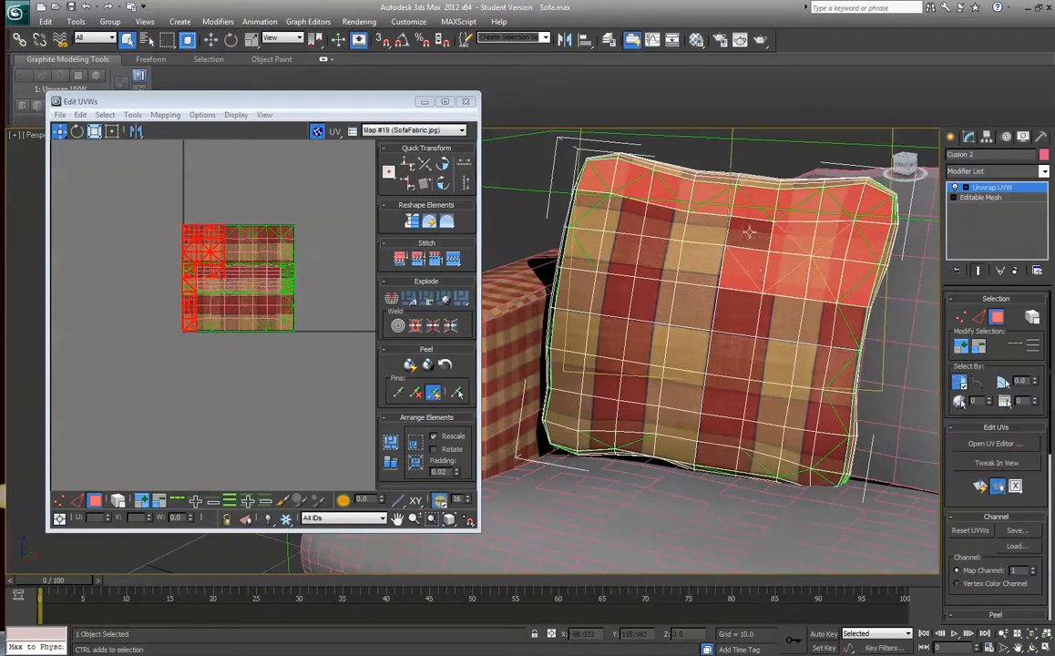
pyautogui.keyDown('ctrl'); pyautogui.click(749, 232); pyautogui.keyUp('ctrl')
pyautogui.keyDown('ctrl'); pyautogui.click(707, 233); pyautogui.keyUp('ctrl')
pyautogui.keyDown('ctrl'); pyautogui.click(701, 262); pyautogui.keyUp('ctrl')
pyautogui.keyDown('ctrl'); pyautogui.click(664, 225); pyautogui.keyUp('ctrl')
pyautogui.keyDown('ctrl'); pyautogui.click(656, 255); pyautogui.keyUp('ctrl')
pyautogui.keyDown('ctrl'); pyautogui.click(625, 218); pyautogui.keyUp('ctrl')
pyautogui.keyDown('ctrl'); pyautogui.click(606, 241); pyautogui.keyUp('ctrl')
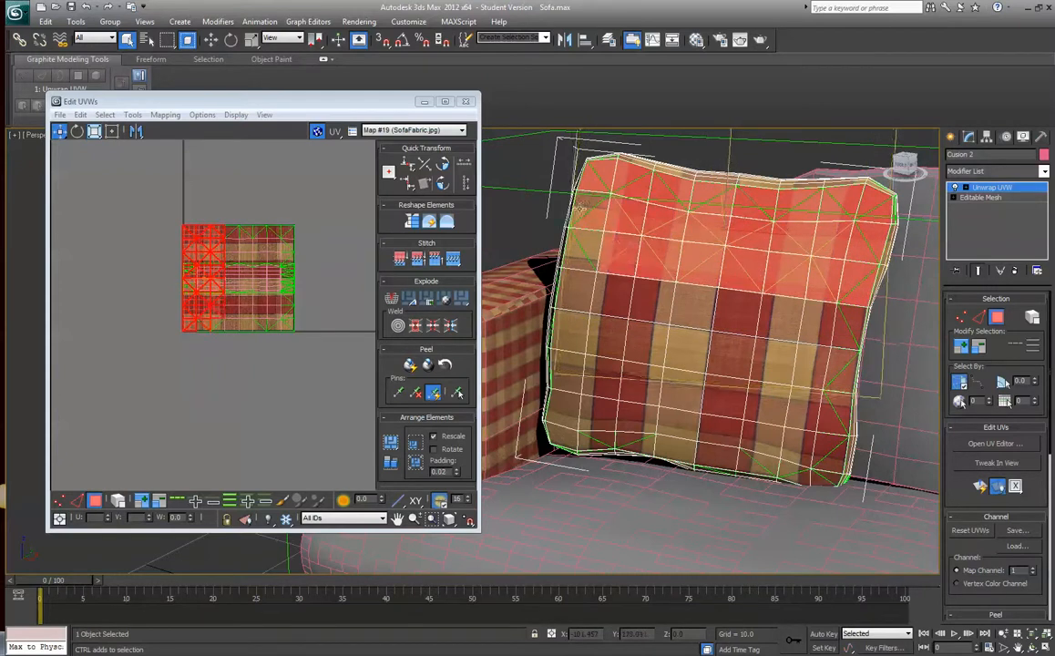
pyautogui.keyDown('ctrl'); pyautogui.click(588, 209); pyautogui.keyUp('ctrl')
pyautogui.keyDown('ctrl'); pyautogui.click(584, 230); pyautogui.keyUp('ctrl')
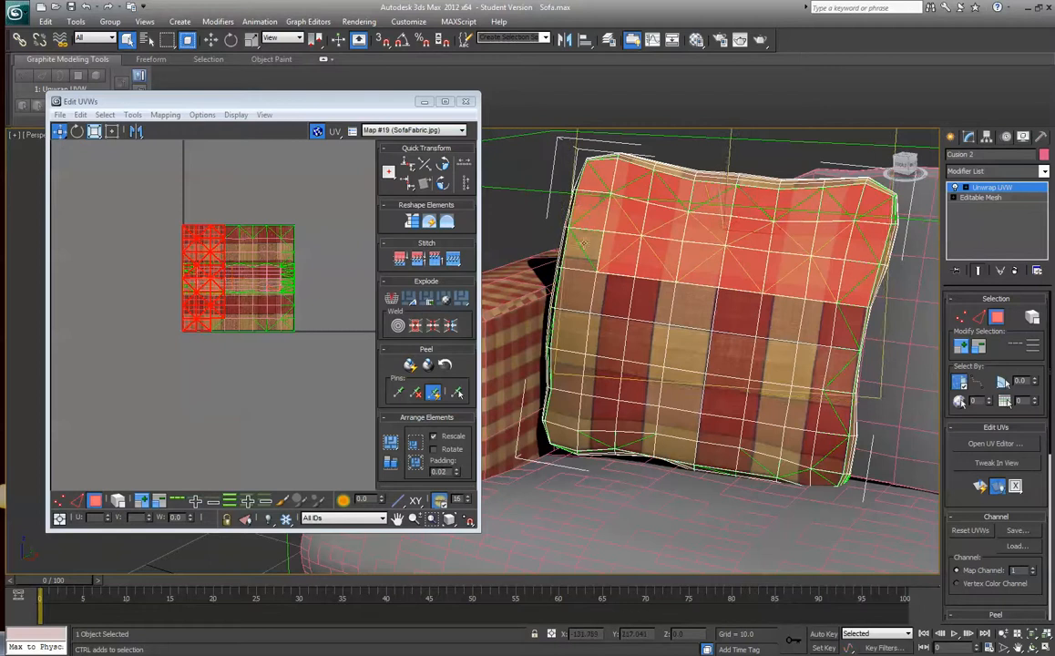
pyautogui.keyDown('ctrl'); pyautogui.click(582, 255); pyautogui.keyUp('ctrl')
pyautogui.keyDown('ctrl'); pyautogui.click(570, 289); pyautogui.keyUp('ctrl')
pyautogui.keyDown('ctrl'); pyautogui.click(602, 294); pyautogui.keyUp('ctrl')
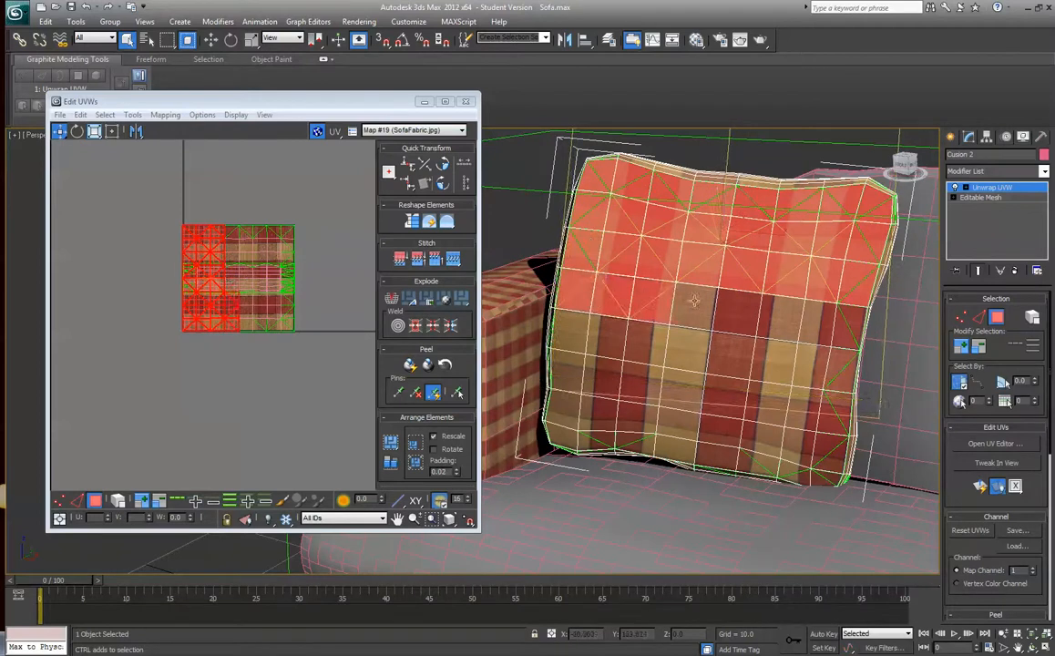
pyautogui.keyDown('ctrl'); pyautogui.click(638, 297); pyautogui.keyUp('ctrl')
pyautogui.keyDown('ctrl'); pyautogui.click(679, 302); pyautogui.keyUp('ctrl')
pyautogui.keyDown('ctrl'); pyautogui.click(720, 308); pyautogui.keyUp('ctrl')
pyautogui.keyDown('ctrl'); pyautogui.click(761, 314); pyautogui.keyUp('ctrl')
pyautogui.keyDown('ctrl'); pyautogui.click(798, 319); pyautogui.keyUp('ctrl')
pyautogui.keyDown('ctrl'); pyautogui.click(827, 325); pyautogui.keyUp('ctrl')
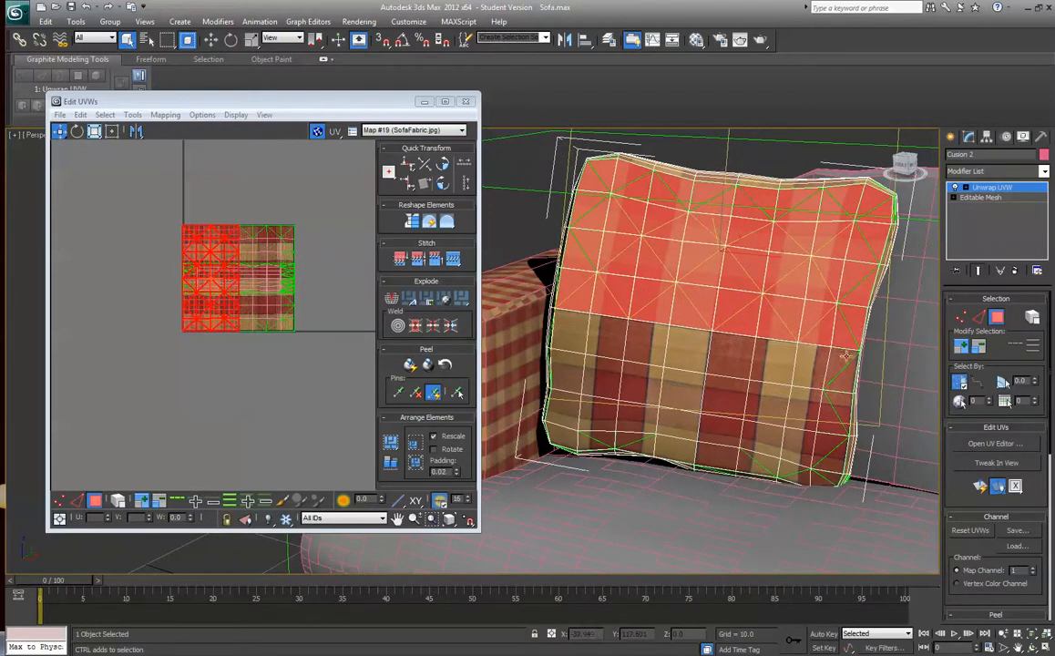
pyautogui.keyDown('ctrl'); pyautogui.click(811, 363); pyautogui.keyUp('ctrl')
pyautogui.keyDown('ctrl'); pyautogui.click(797, 356); pyautogui.keyUp('ctrl')
pyautogui.keyDown('ctrl'); pyautogui.click(761, 350); pyautogui.keyUp('ctrl')
pyautogui.keyDown('ctrl'); pyautogui.click(720, 344); pyautogui.keyUp('ctrl')
pyautogui.keyDown('ctrl'); pyautogui.click(679, 338); pyautogui.keyUp('ctrl')
pyautogui.keyDown('ctrl'); pyautogui.click(638, 333); pyautogui.keyUp('ctrl')
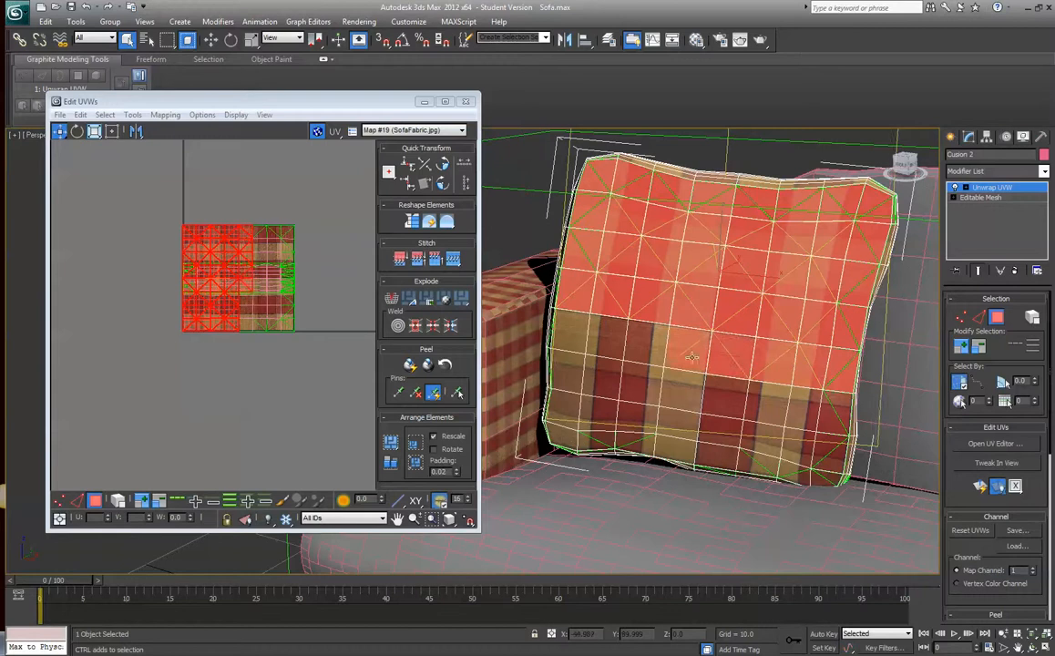
pyautogui.keyDown('ctrl'); pyautogui.click(606, 339); pyautogui.keyUp('ctrl')
pyautogui.keyDown('ctrl'); pyautogui.click(573, 342); pyautogui.keyUp('ctrl')
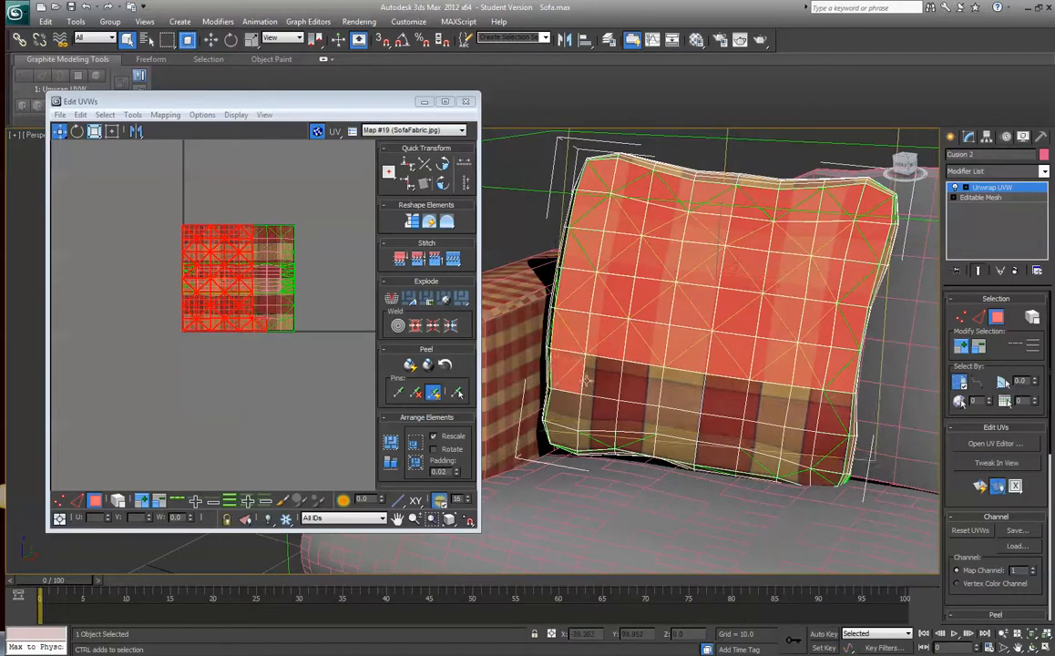
pyautogui.keyDown('ctrl'); pyautogui.click(570, 374); pyautogui.keyUp('ctrl')
pyautogui.keyDown('ctrl'); pyautogui.click(606, 378); pyautogui.keyUp('ctrl')
pyautogui.keyDown('ctrl'); pyautogui.click(643, 381); pyautogui.keyUp('ctrl')
pyautogui.keyDown('ctrl'); pyautogui.click(683, 388); pyautogui.keyUp('ctrl')
pyautogui.keyDown('ctrl'); pyautogui.click(730, 392); pyautogui.keyUp('ctrl')
pyautogui.keyDown('ctrl'); pyautogui.click(771, 397); pyautogui.keyUp('ctrl')
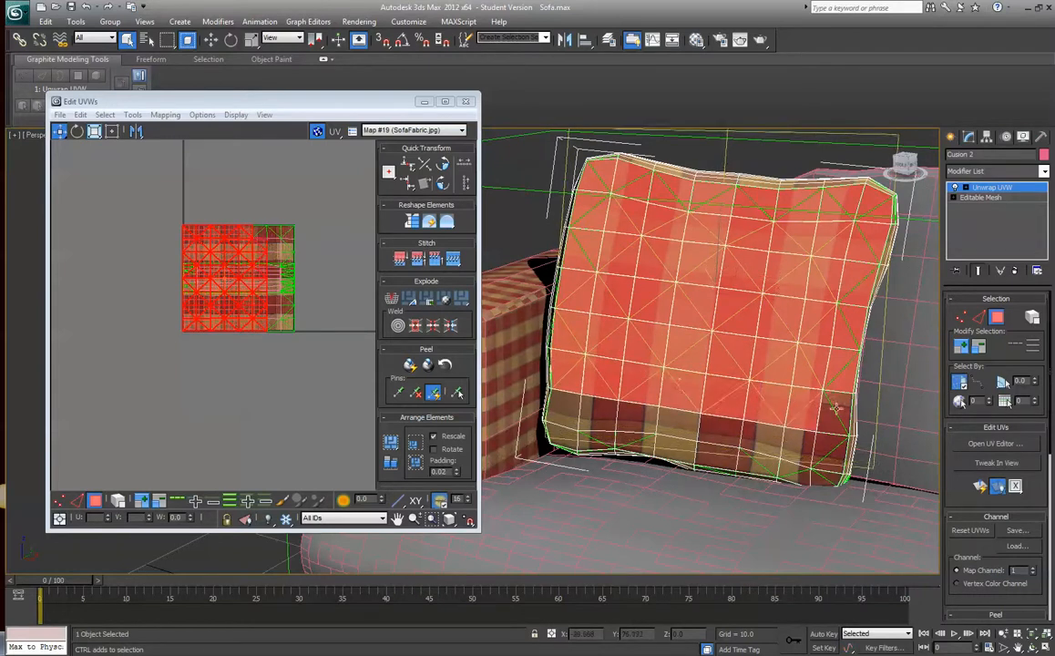
pyautogui.keyDown('ctrl'); pyautogui.click(810, 401); pyautogui.keyUp('ctrl')
pyautogui.keyDown('ctrl'); pyautogui.click(843, 406); pyautogui.keyUp('ctrl')
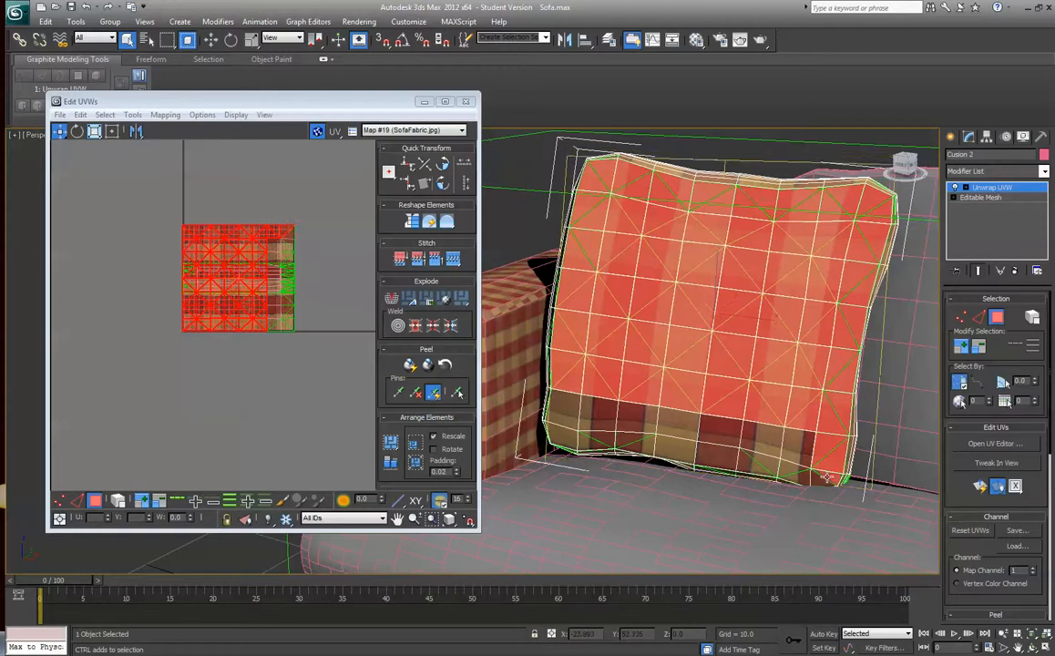
pyautogui.keyDown('ctrl'); pyautogui.click(790, 452); pyautogui.keyUp('ctrl')
pyautogui.keyDown('ctrl'); pyautogui.click(739, 430); pyautogui.keyUp('ctrl')
pyautogui.keyDown('ctrl'); pyautogui.click(707, 436); pyautogui.keyUp('ctrl')
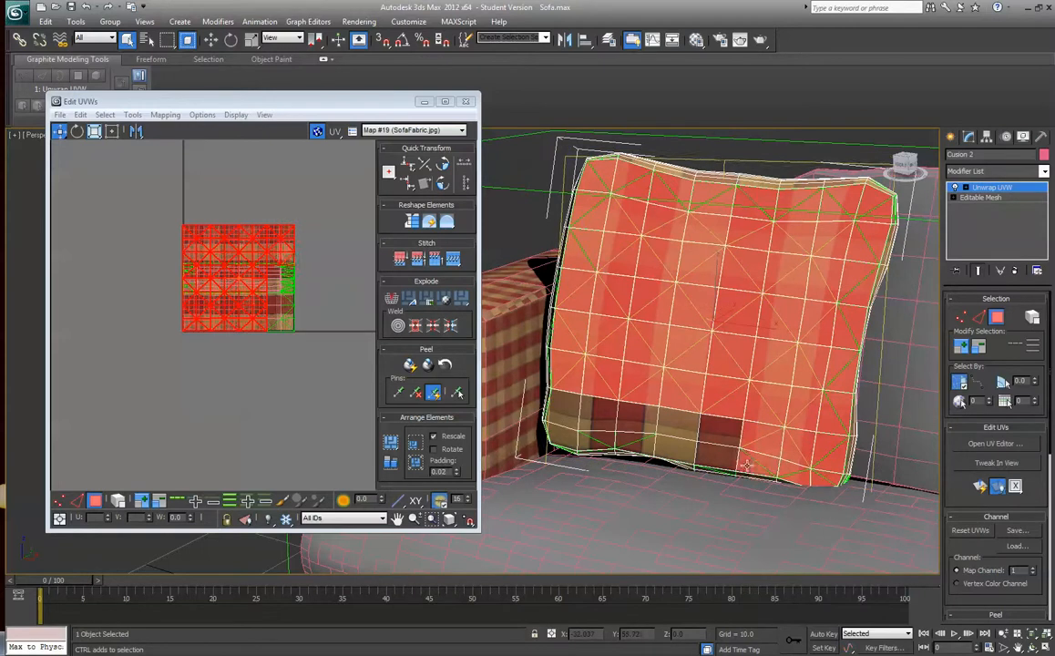
pyautogui.keyDown('ctrl'); pyautogui.click(677, 444); pyautogui.keyUp('ctrl')
pyautogui.keyDown('ctrl'); pyautogui.click(638, 428); pyautogui.keyUp('ctrl')
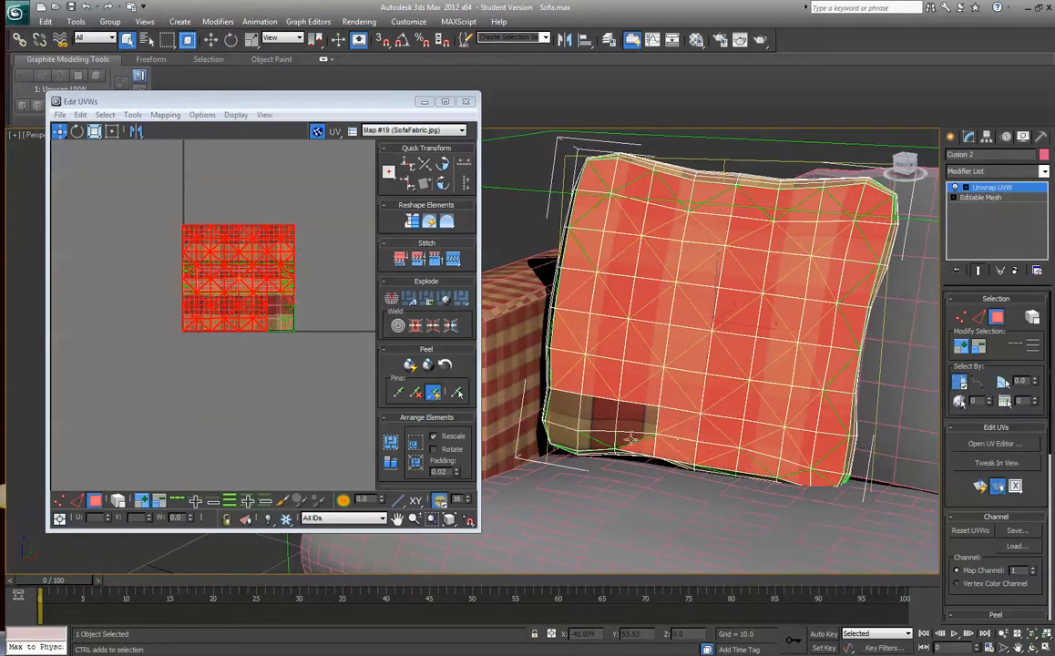
pyautogui.keyDown('ctrl'); pyautogui.click(606, 407); pyautogui.keyUp('ctrl')
pyautogui.keyDown('ctrl'); pyautogui.click(591, 410); pyautogui.keyUp('ctrl')
pyautogui.keyDown('ctrl'); pyautogui.click(561, 401); pyautogui.keyUp('ctrl')
pyautogui.keyDown('ctrl'); pyautogui.click(563, 436); pyautogui.keyUp('ctrl')
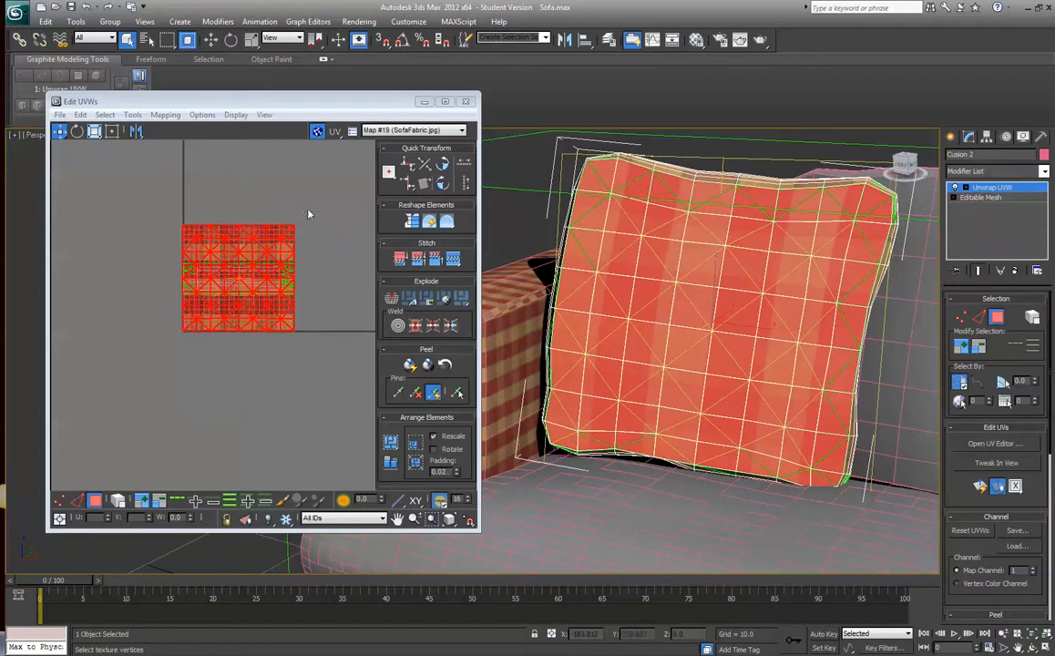
# Move the selected front-face UVs up and away from the cushion's remaining UVs and activate the Scale tool
pyautogui.moveTo(294, 174); pyautogui.dragTo(186, 285, button='middle')
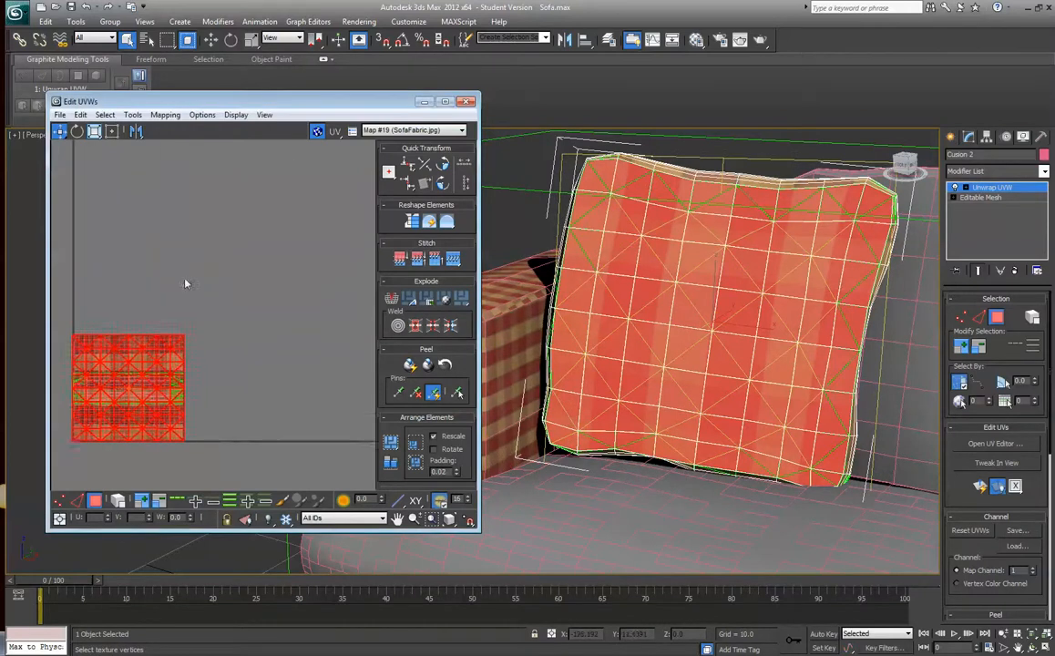
pyautogui.scroll(-2, 225, 269)
pyautogui.scroll(-3, 224, 269)
pyautogui.moveTo(275, 238); pyautogui.dragTo(270, 278, button='middle')
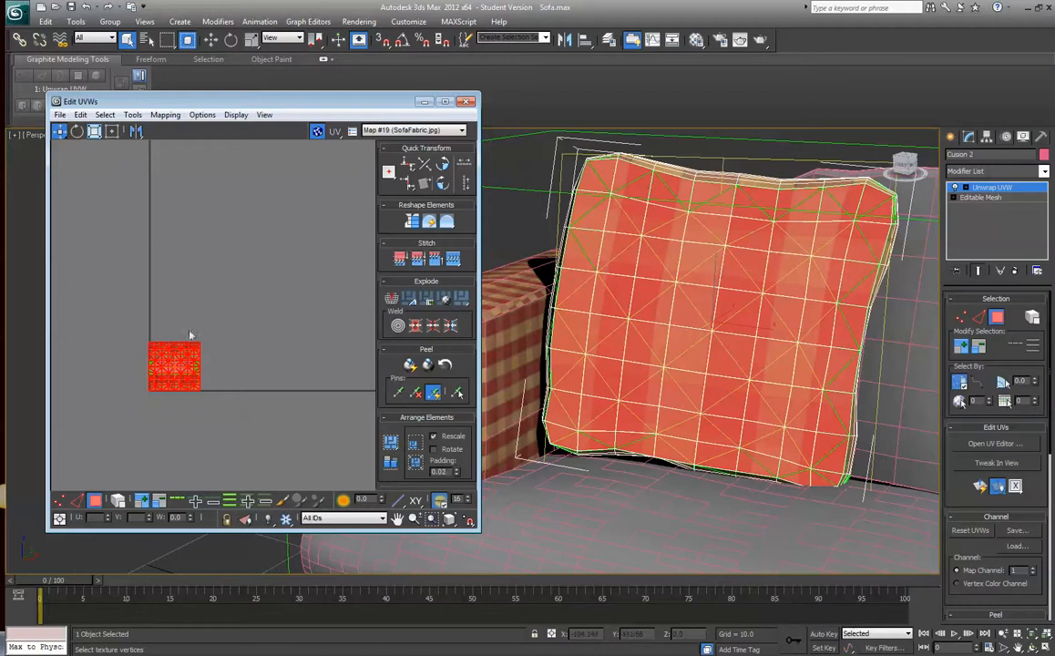
pyautogui.moveTo(175, 367); pyautogui.dragTo(209, 298)
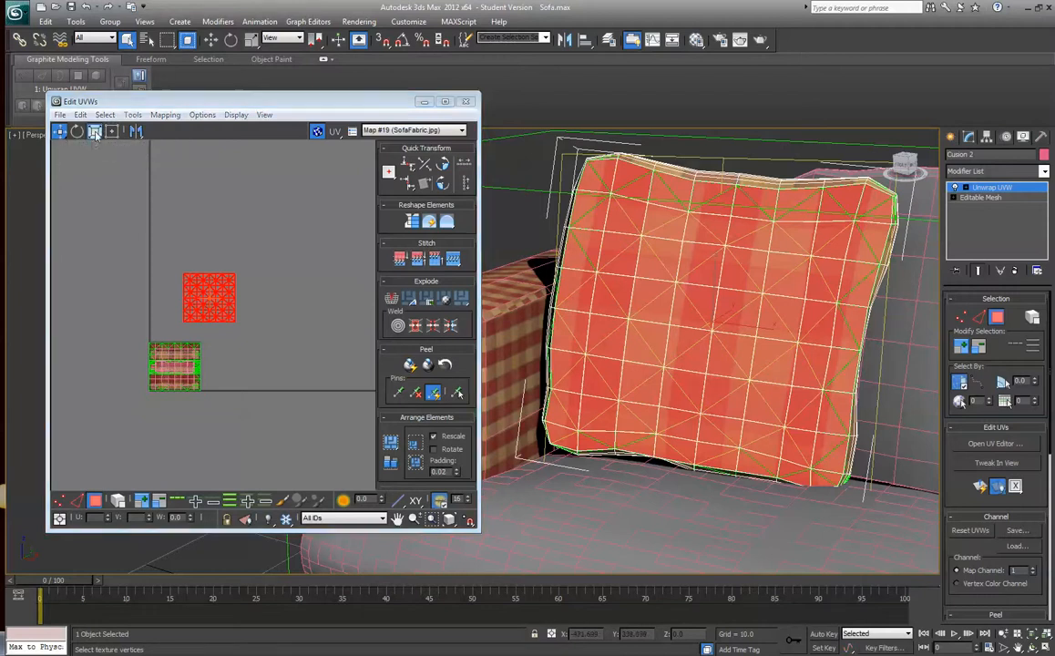
pyautogui.click(94, 132)
pyautogui.moveTo(205, 293); pyautogui.dragTo(210, 256)
pyautogui.hotkey('ctrl', 'z')
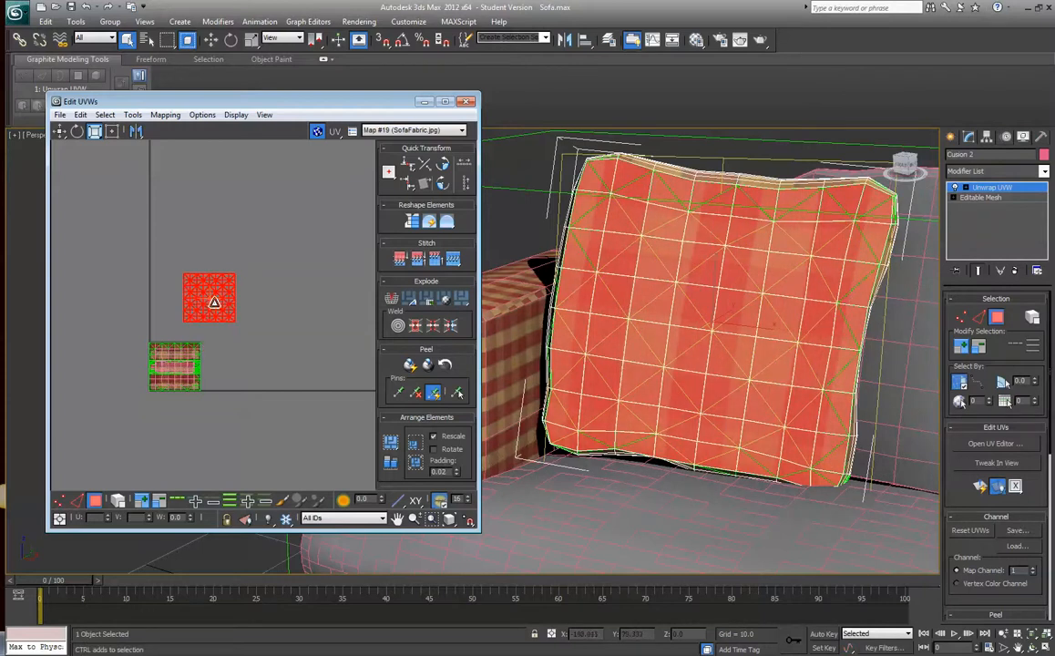
pyautogui.click(217, 293)
pyautogui.moveTo(207, 298)
pyautogui.mouseDown()
pyautogui.moveTo(215, 301)
pyautogui.moveTo(221, 278)
pyautogui.moveTo(261, 252)
pyautogui.moveTo(266, 258)
pyautogui.mouseUp()
pyautogui.rightClick(266, 259)
# Scale the front-face UVs up uniformly to several times their size so the fabric checks repeat more densely
pyautogui.moveTo(220, 312); pyautogui.dragTo(303, 211)
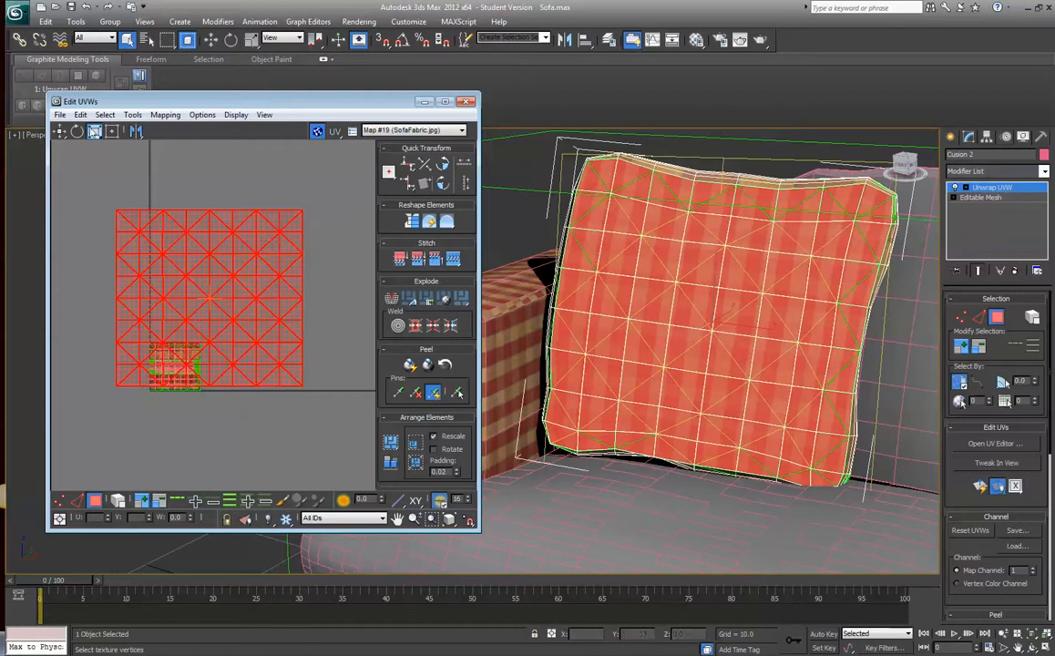
# Move the enlarged front-face UVs up and to the right, clear of the cushion's remaining UVs, and deselect them
pyautogui.click(59, 130)
pyautogui.moveTo(185, 267); pyautogui.dragTo(223, 221)
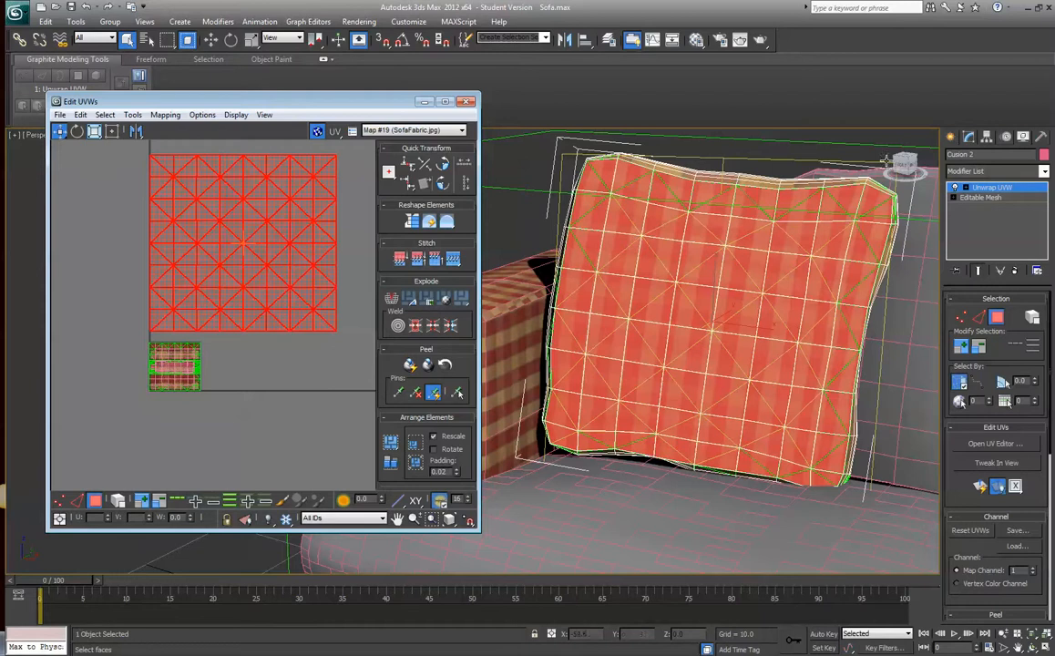
pyautogui.click(831, 138)
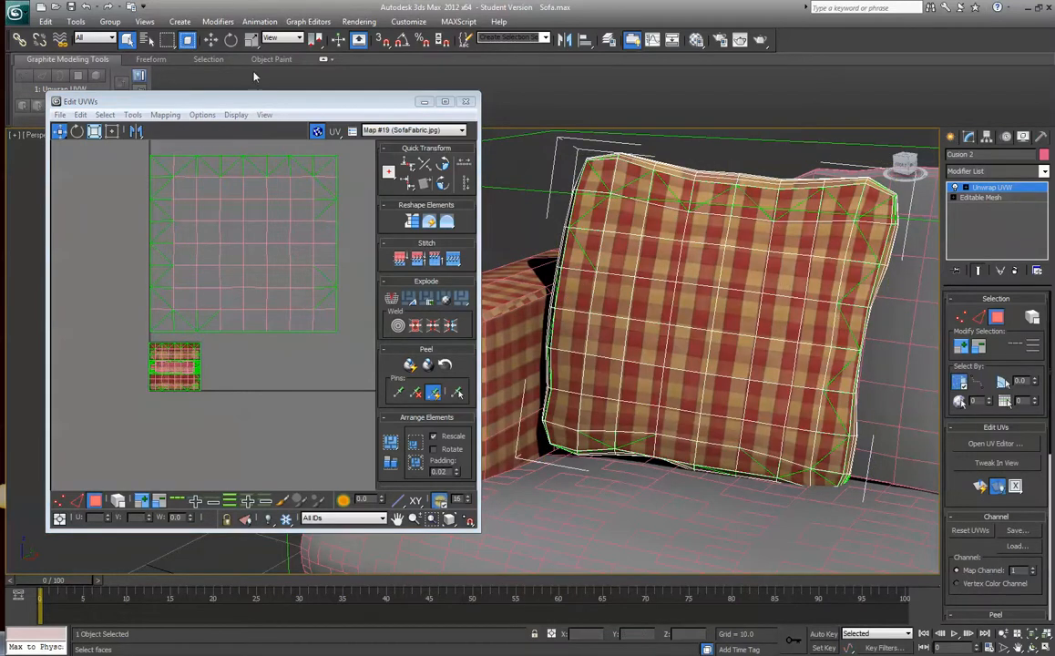
# Close the UV editor and turn off the Edged Faces display in the Perspective viewport
pyautogui.click(465, 102)
pyautogui.click(103, 137)
pyautogui.click(127, 177)
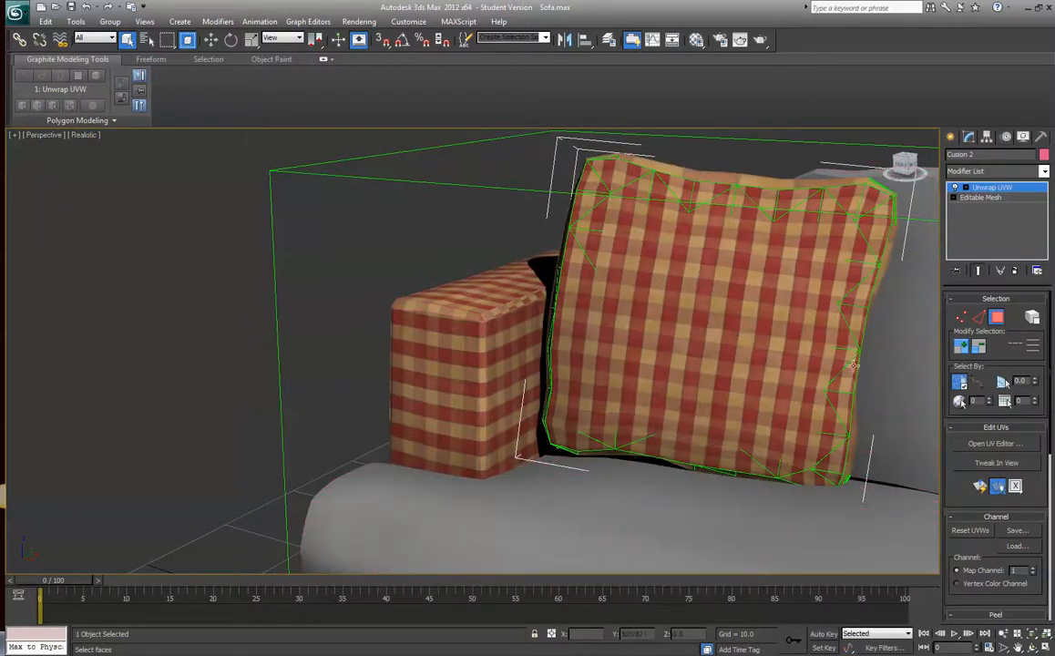
# Expand the cushion's Unwrap UVW modifier and activate its Face sub-object level
pyautogui.keyDown('alt'); pyautogui.moveTo(912, 196); pyautogui.dragTo(419, 287, button='middle'); pyautogui.keyUp('alt')
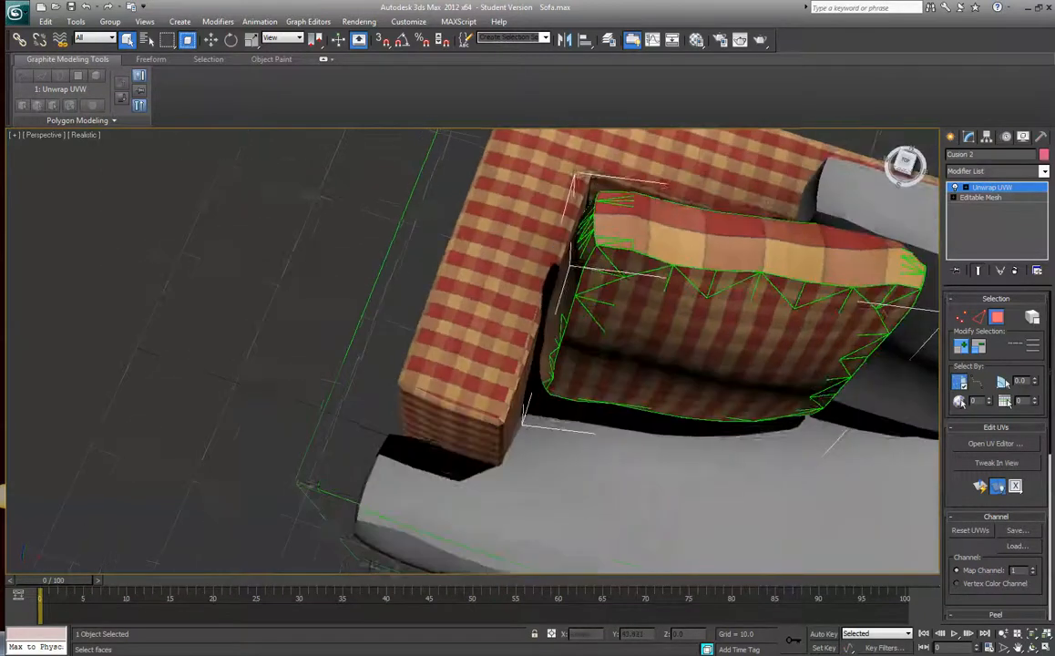
pyautogui.moveTo(906, 165)
pyautogui.mouseDown()
pyautogui.moveTo(888, 170)
pyautogui.moveTo(919, 164)
pyautogui.moveTo(905, 167)
pyautogui.mouseUp()
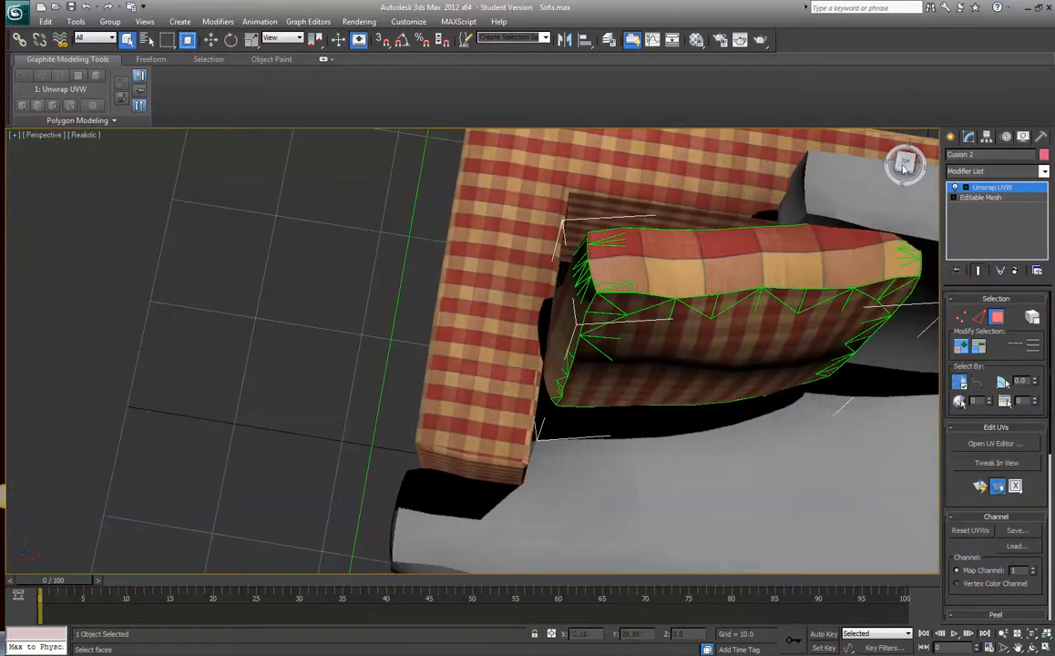
pyautogui.click(625, 248)
pyautogui.click(596, 235)
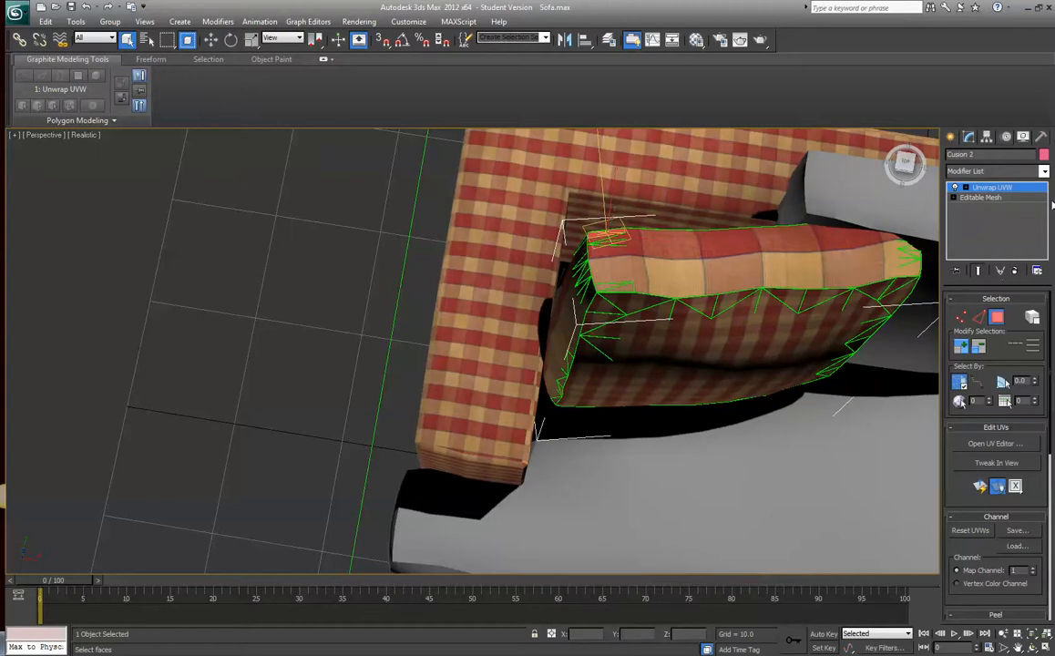
pyautogui.click(967, 188)
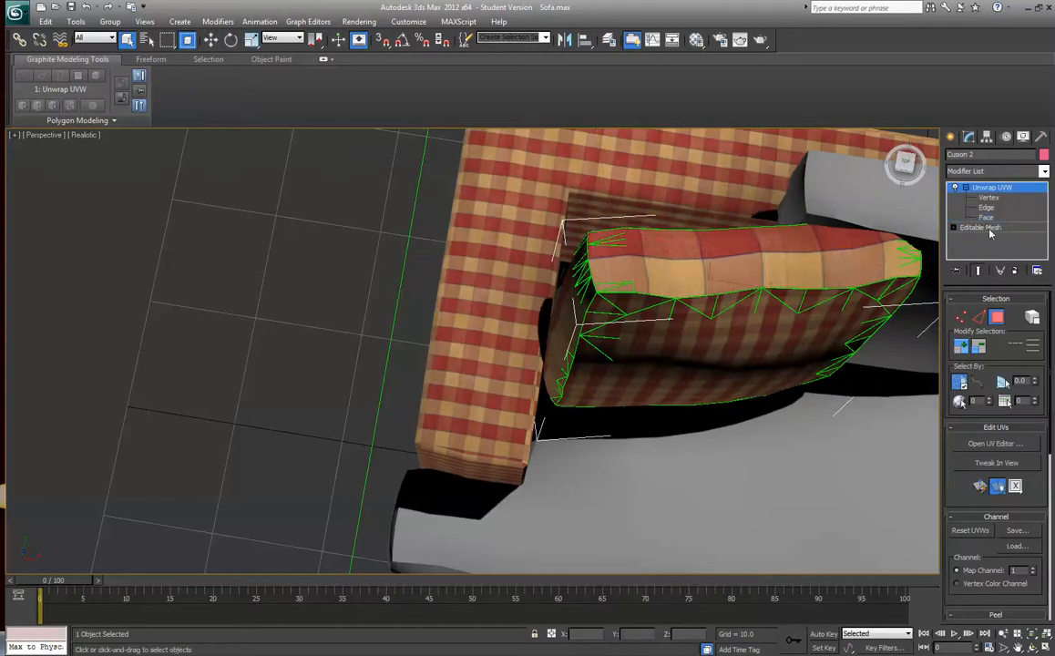
# Select all the polygons along the cushion's top side from one corner to the other
pyautogui.click(617, 274)
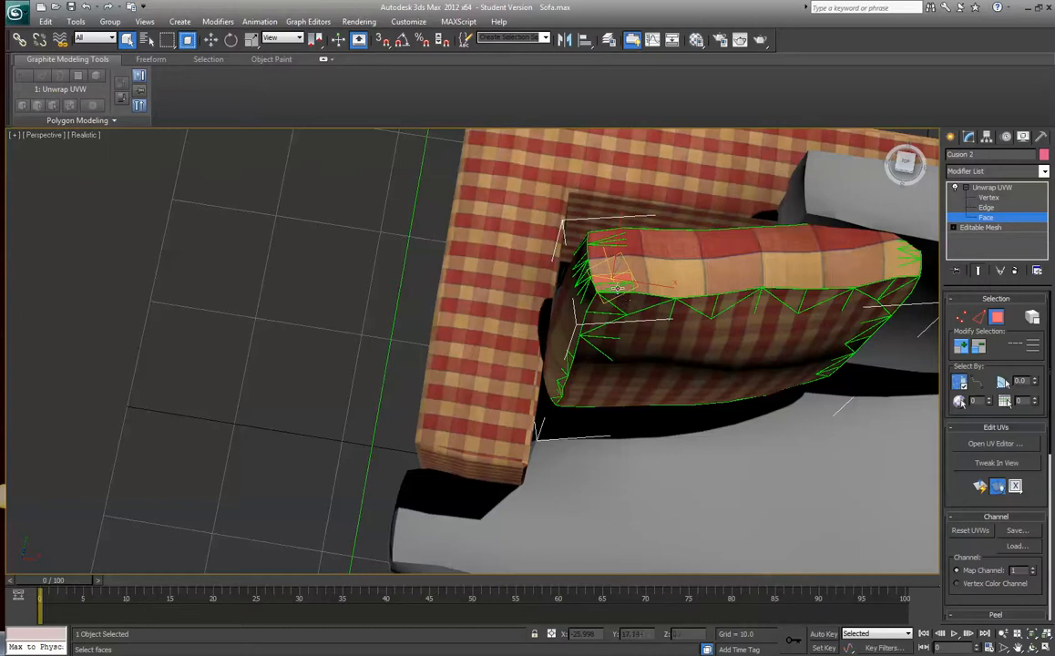
pyautogui.click(617, 287)
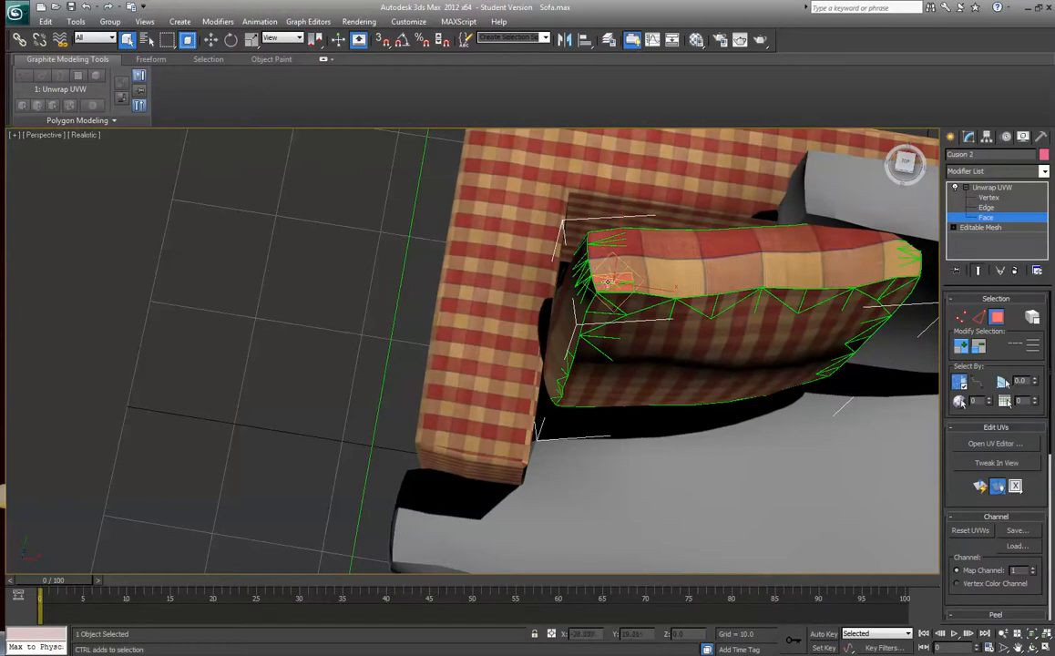
pyautogui.click(609, 253)
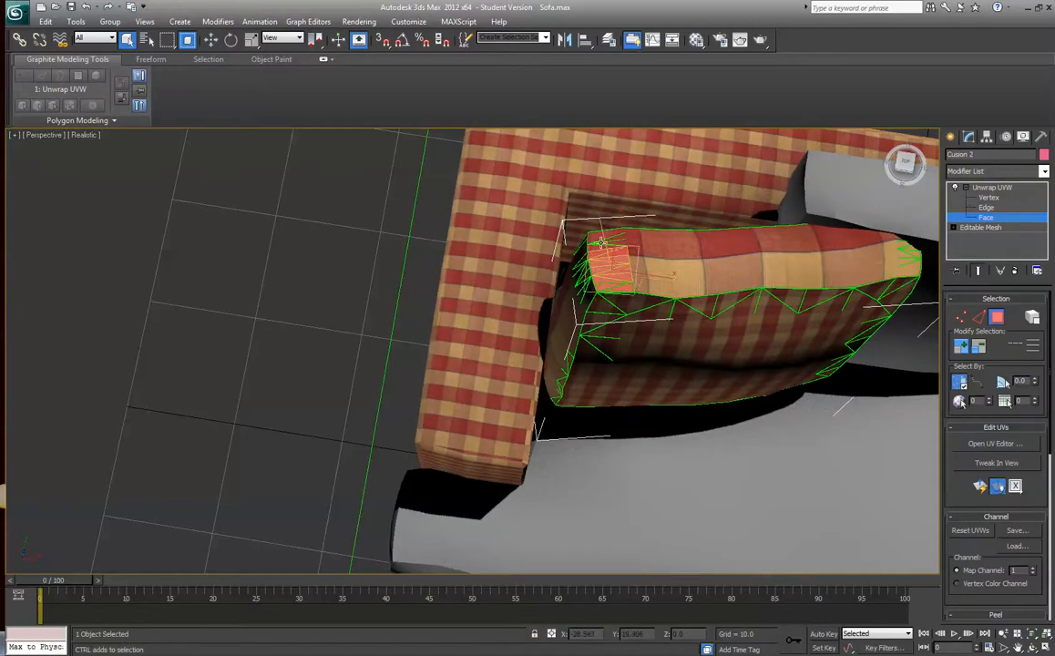
pyautogui.click(604, 239)
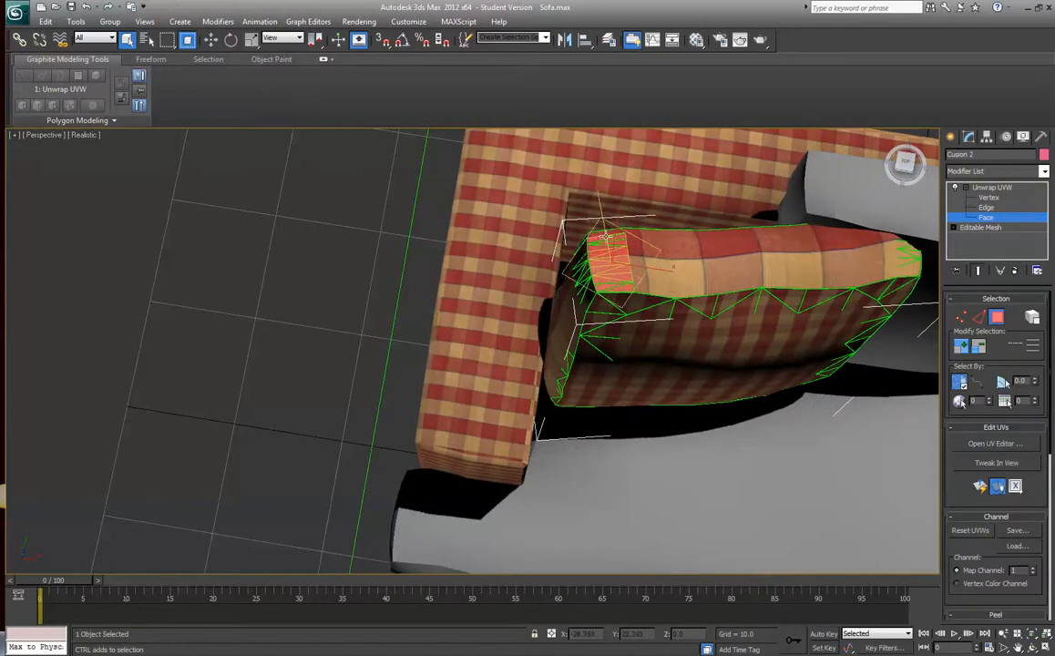
pyautogui.keyDown('ctrl'); pyautogui.click(644, 246); pyautogui.keyUp('ctrl')
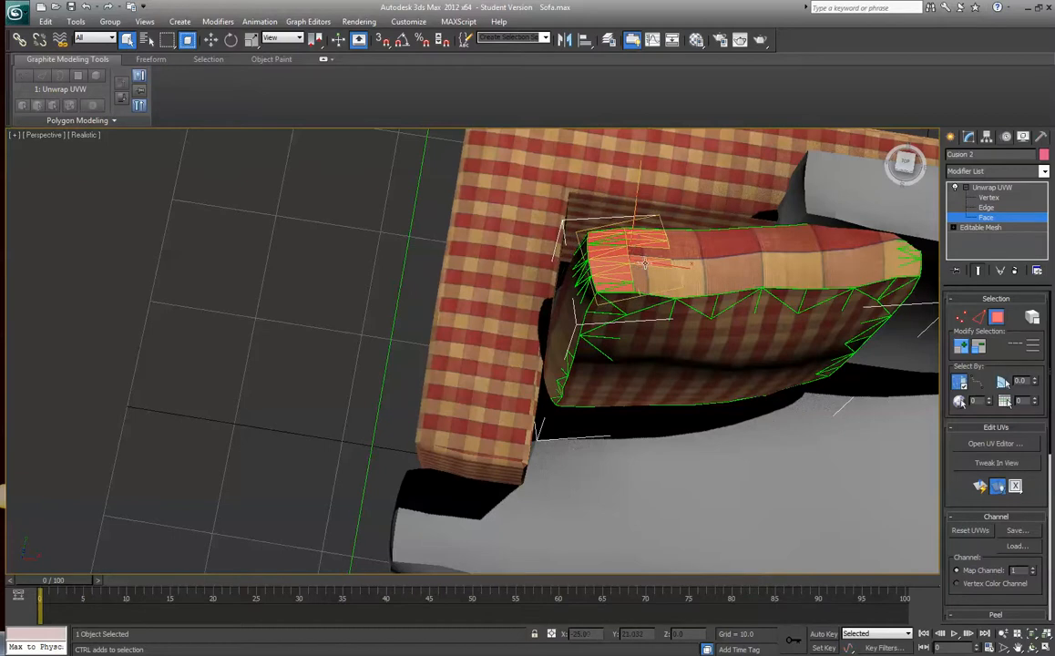
pyautogui.keyDown('ctrl'); pyautogui.click(647, 286); pyautogui.keyUp('ctrl')
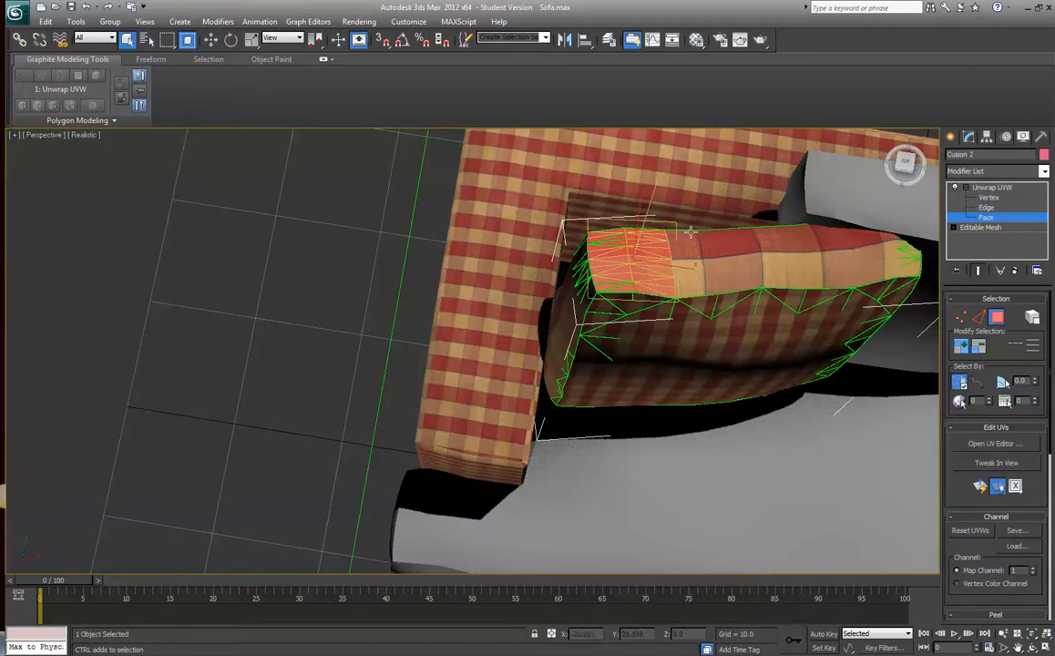
pyautogui.keyDown('ctrl'); pyautogui.click(686, 275); pyautogui.keyUp('ctrl')
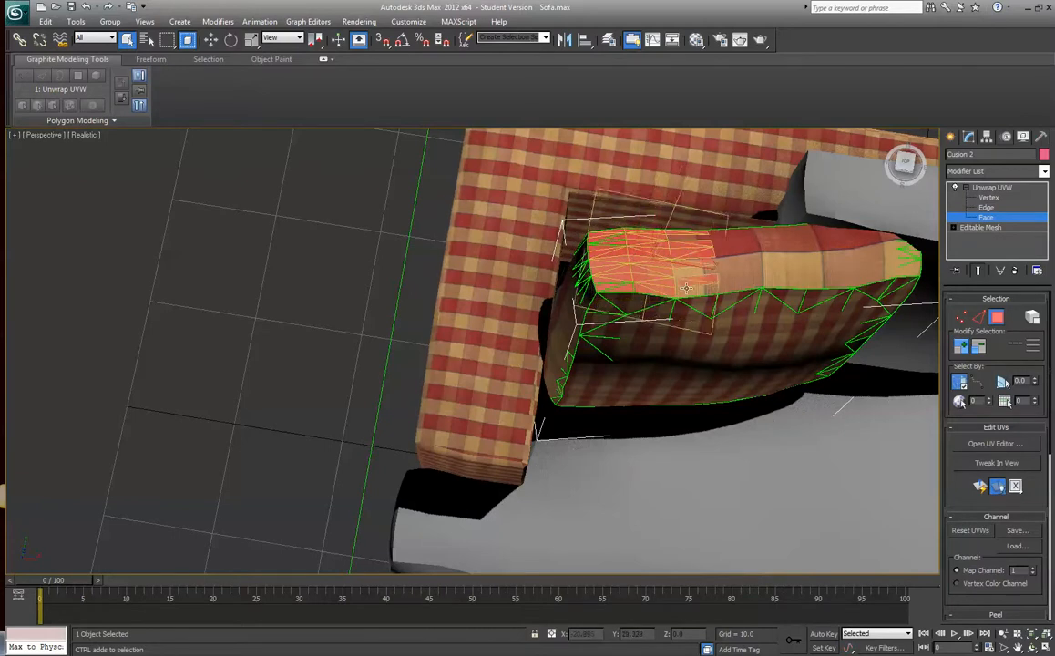
pyautogui.keyDown('ctrl'); pyautogui.click(734, 242); pyautogui.keyUp('ctrl')
pyautogui.keyDown('ctrl'); pyautogui.click(731, 257); pyautogui.keyUp('ctrl')
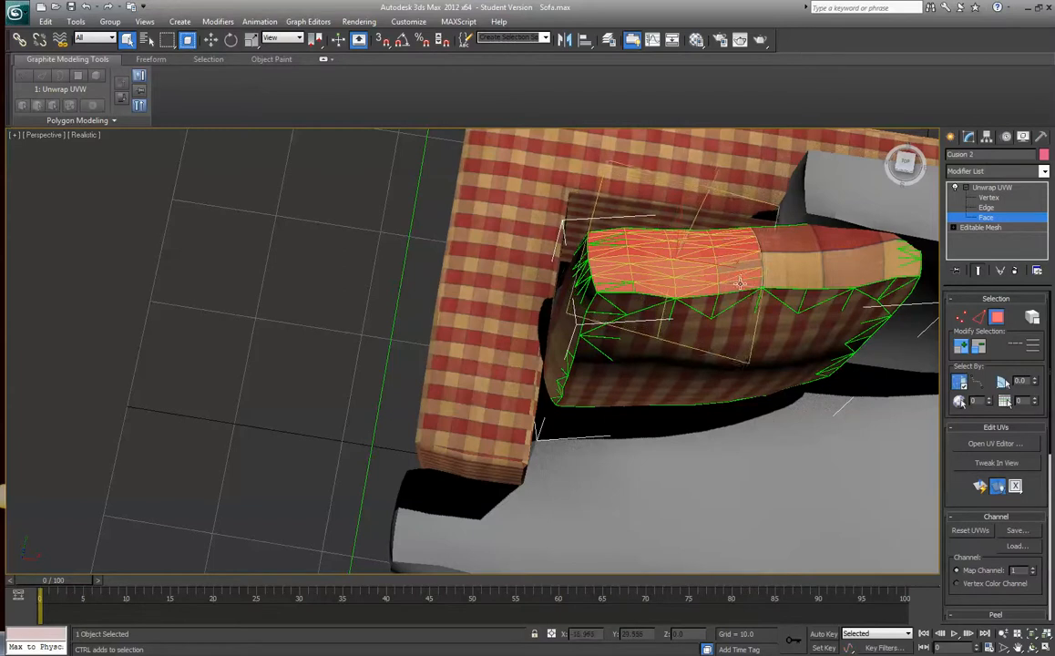
pyautogui.keyDown('ctrl'); pyautogui.click(749, 273); pyautogui.keyUp('ctrl')
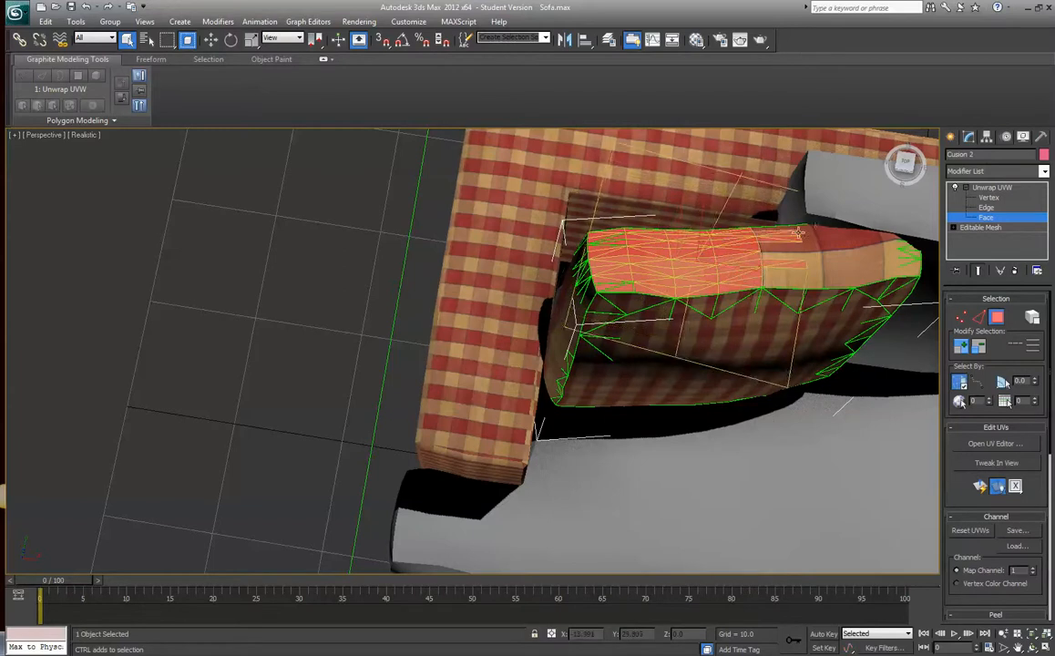
pyautogui.keyDown('ctrl'); pyautogui.click(797, 230); pyautogui.keyUp('ctrl')
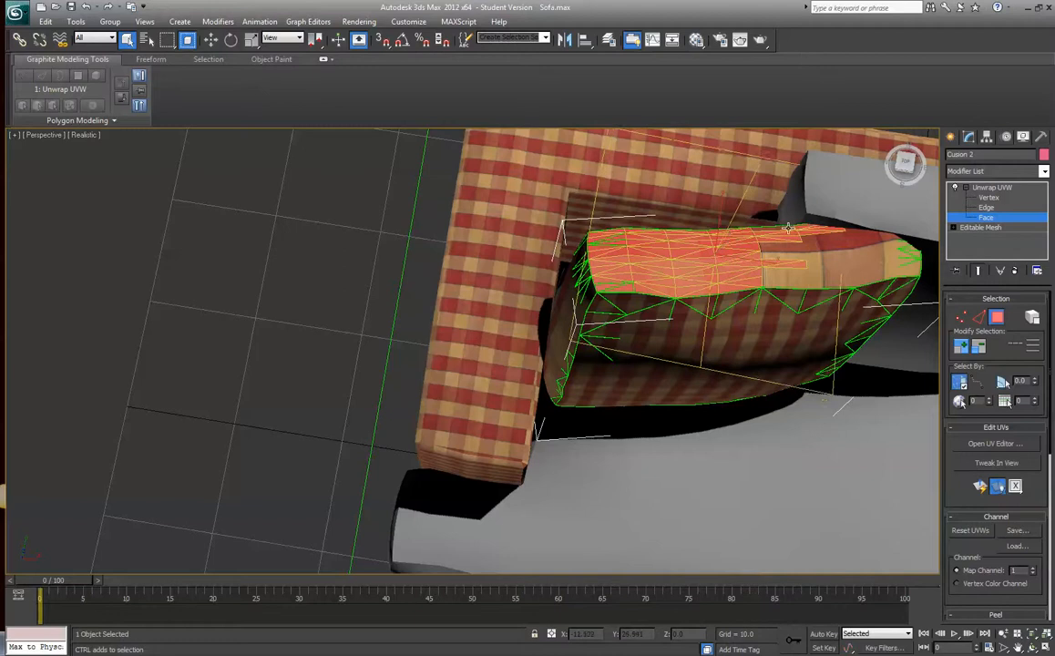
pyautogui.keyDown('ctrl'); pyautogui.click(785, 279); pyautogui.keyUp('ctrl')
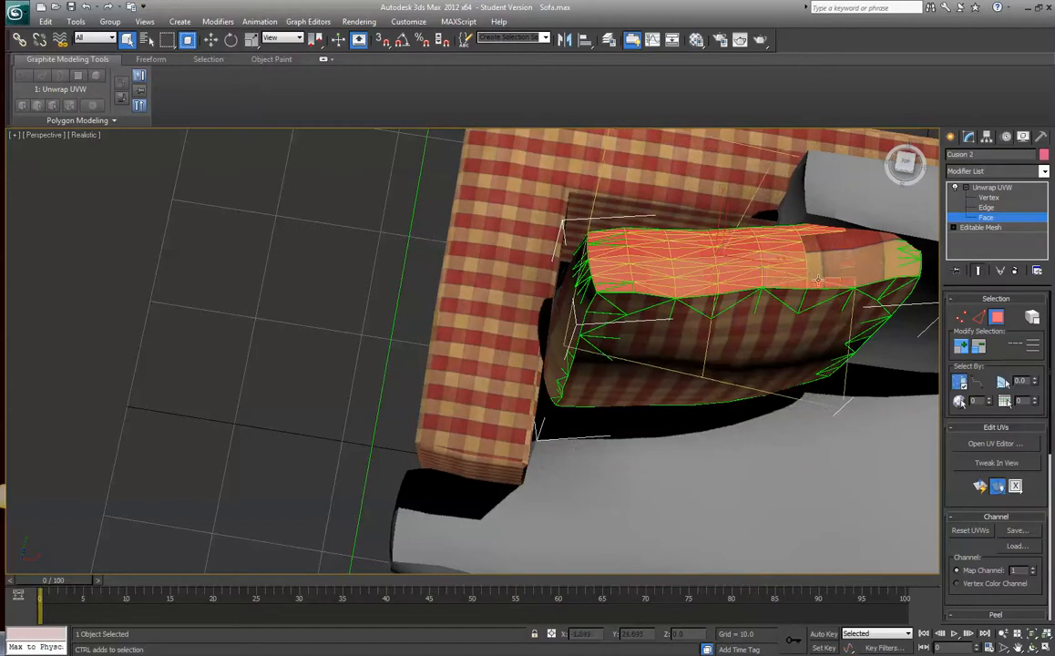
pyautogui.keyDown('ctrl'); pyautogui.click(817, 240); pyautogui.keyUp('ctrl')
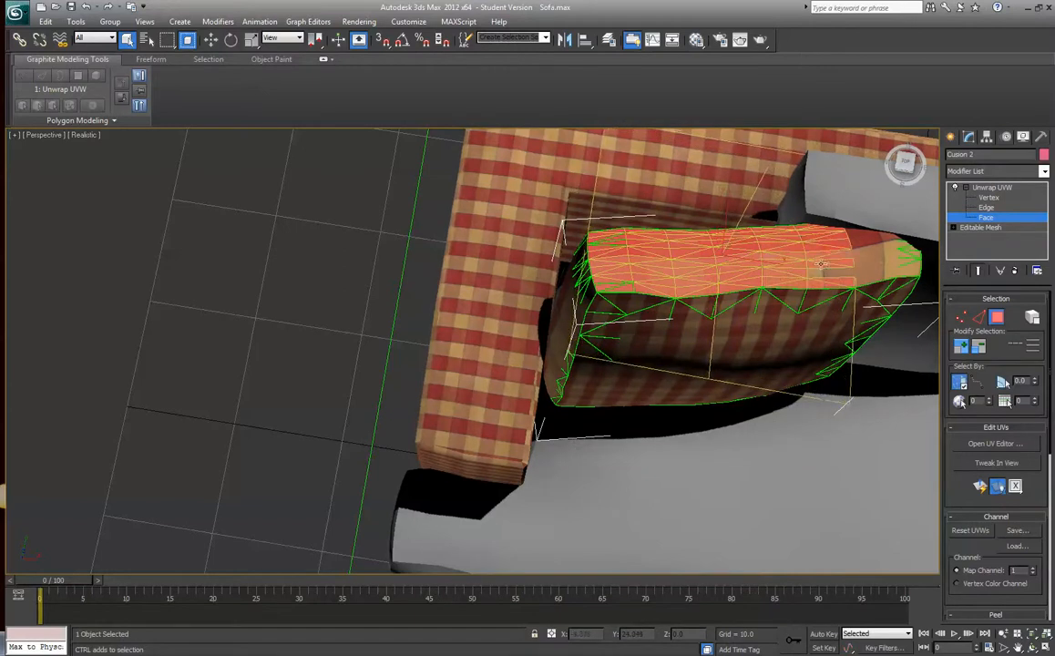
pyautogui.keyDown('ctrl'); pyautogui.click(914, 264); pyautogui.keyUp('ctrl')
pyautogui.keyDown('ctrl'); pyautogui.click(905, 253); pyautogui.keyUp('ctrl')
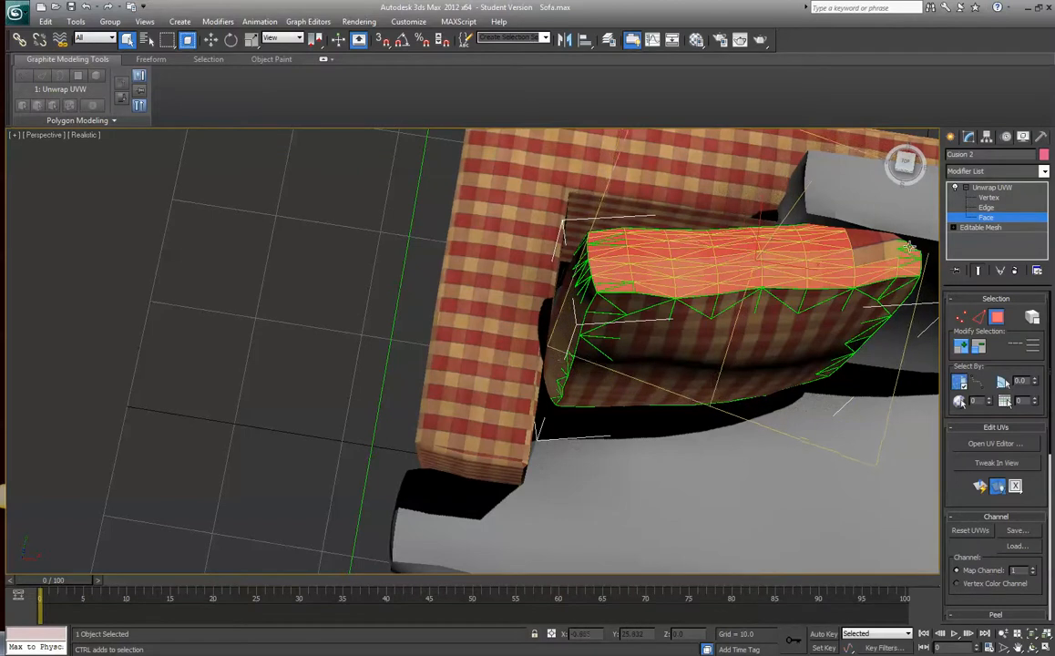
pyautogui.keyDown('ctrl'); pyautogui.click(852, 231); pyautogui.keyUp('ctrl')
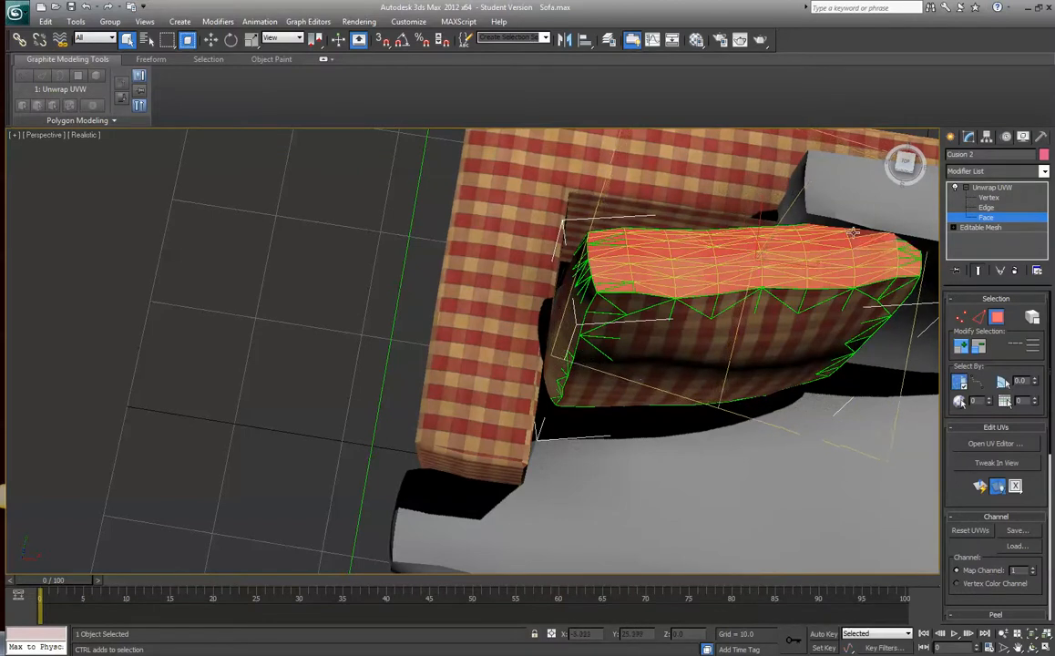
pyautogui.keyDown('ctrl'); pyautogui.click(923, 278); pyautogui.keyUp('ctrl')
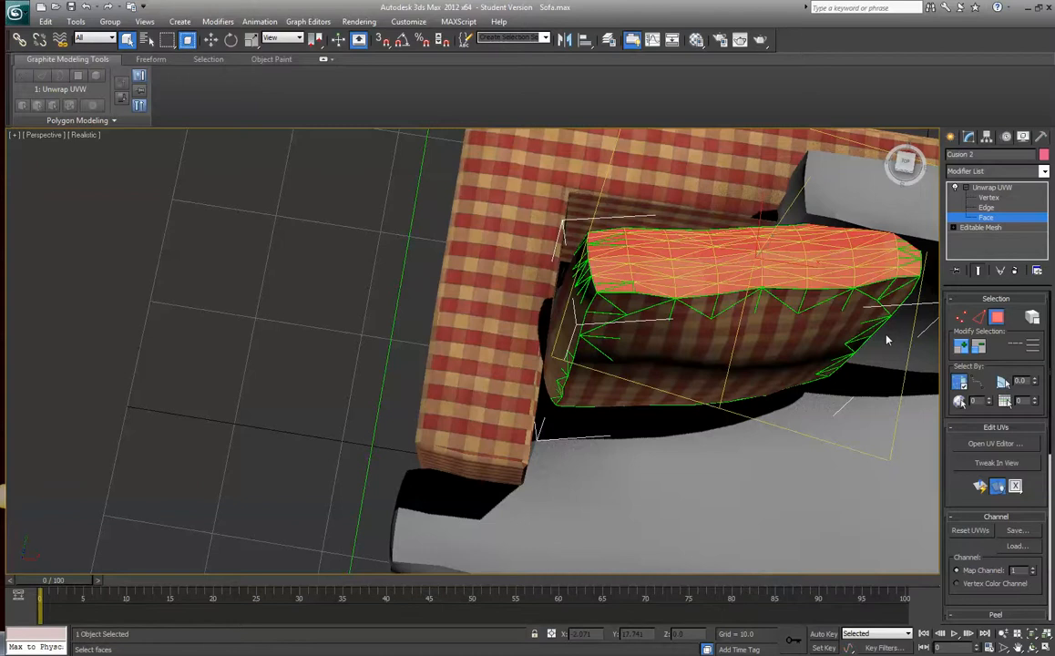
# Open the UV editor with the cushion's top-side polygons selected
pyautogui.scroll(-5, 889, 336)
pyautogui.scroll(5, 875, 335)
pyautogui.click(1009, 445)
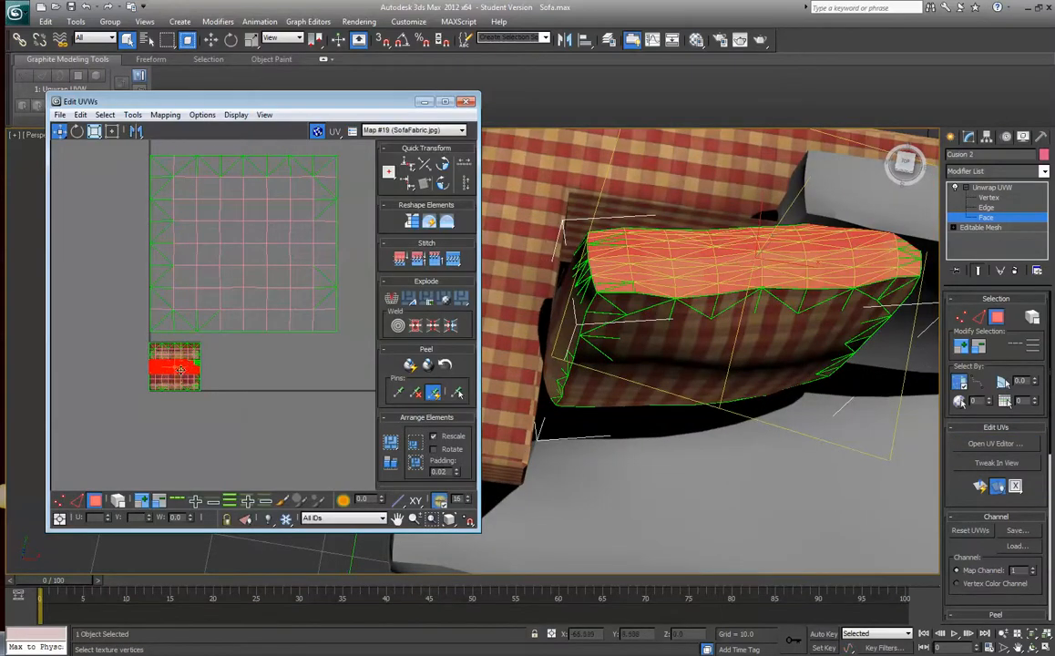
pyautogui.scroll(3, 181, 369)
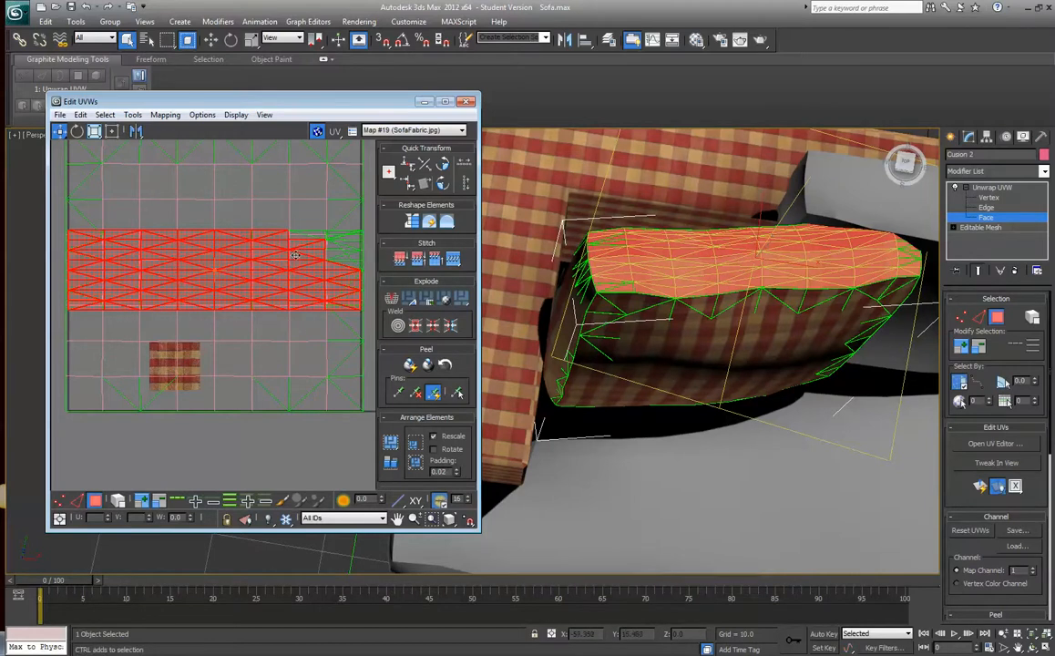
pyautogui.moveTo(286, 271); pyautogui.dragTo(266, 290, button='middle')
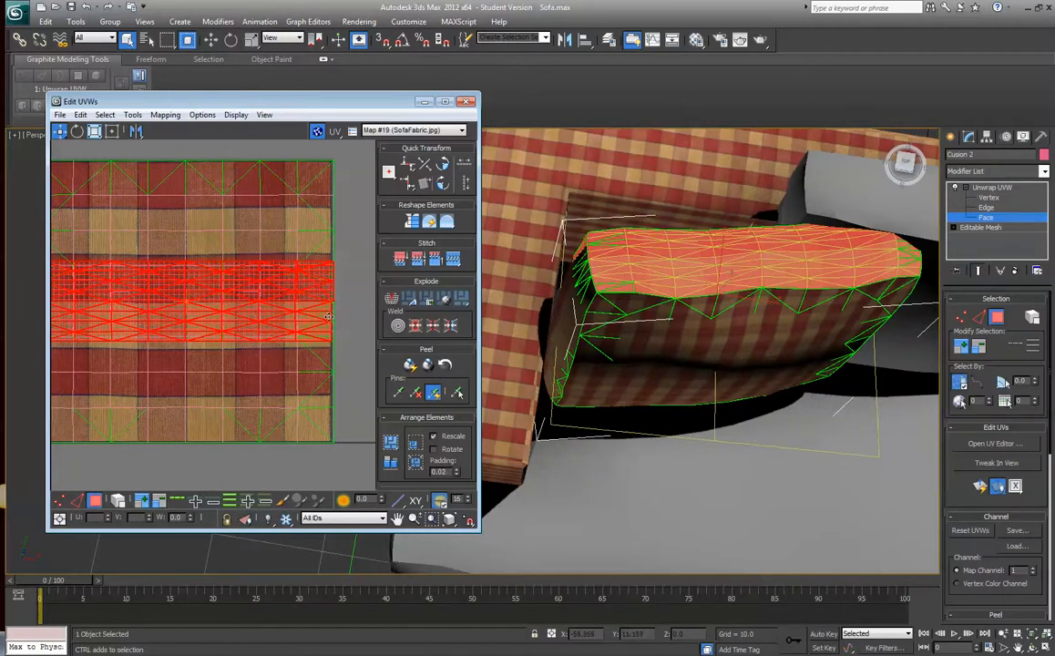
pyautogui.scroll(-2, 329, 317)
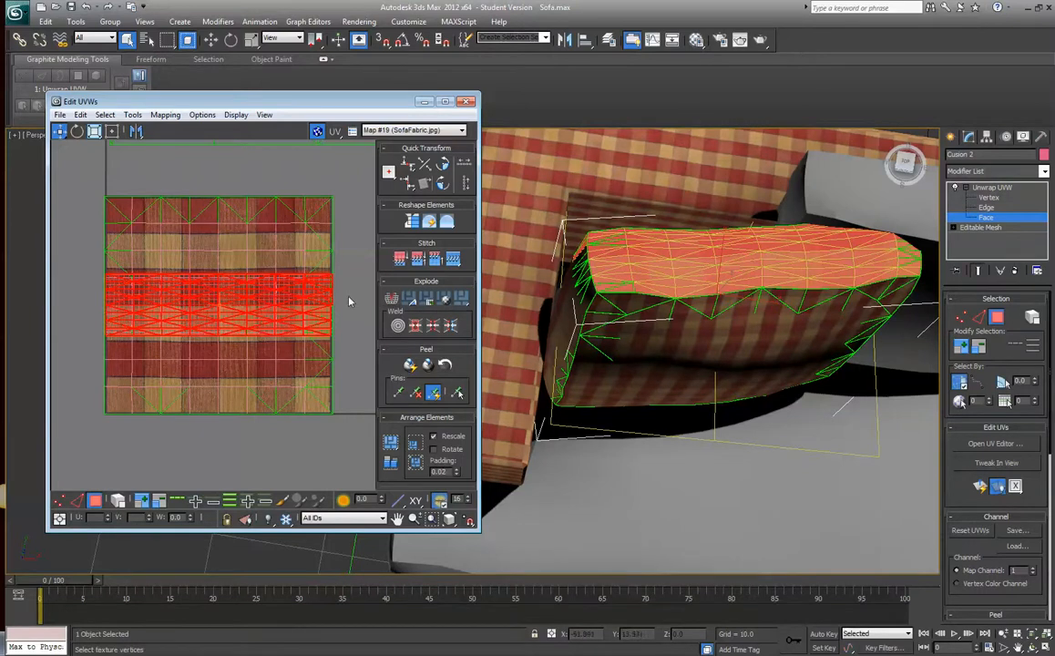
pyautogui.hotkey('ctrl', 'z')
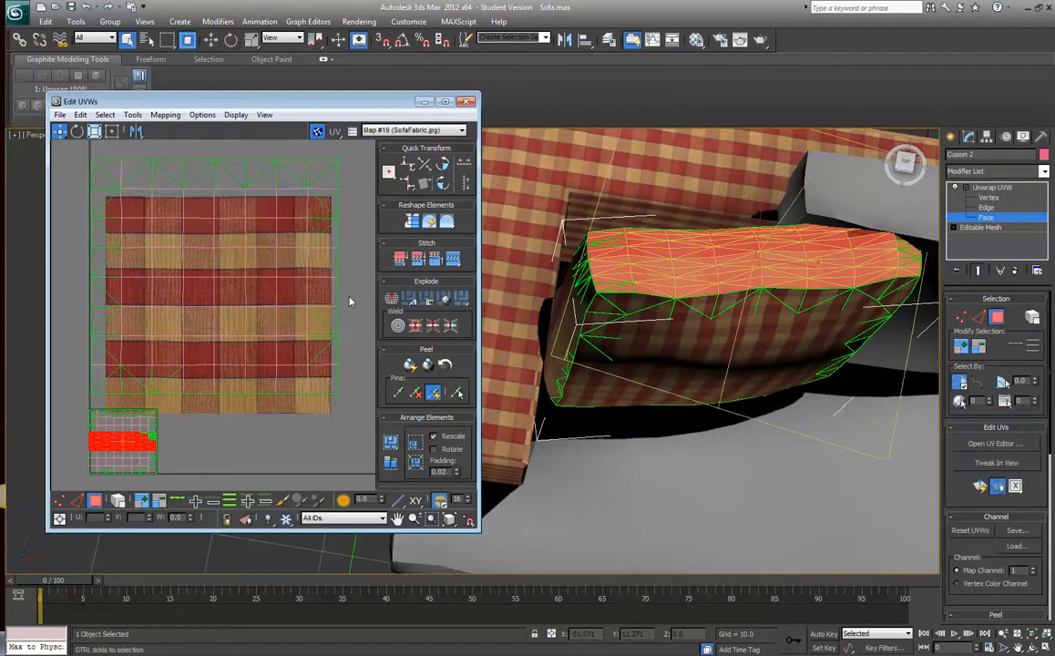
# Try selecting the whole horizontal band of side faces across the middle of the small UV layout, and clear that selection
pyautogui.moveTo(143, 408)
pyautogui.mouseDown(button='middle')
pyautogui.moveTo(246, 333)
pyautogui.moveTo(243, 318)
pyautogui.mouseUp(button='middle')
pyautogui.scroll(4, 244, 318)
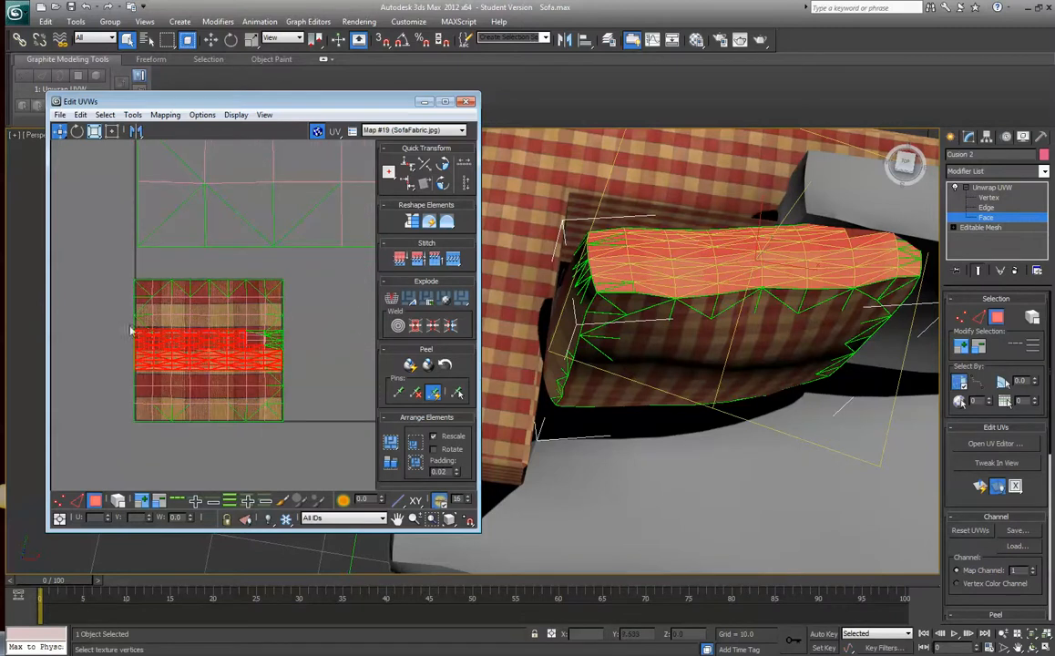
pyautogui.moveTo(116, 323); pyautogui.dragTo(316, 378)
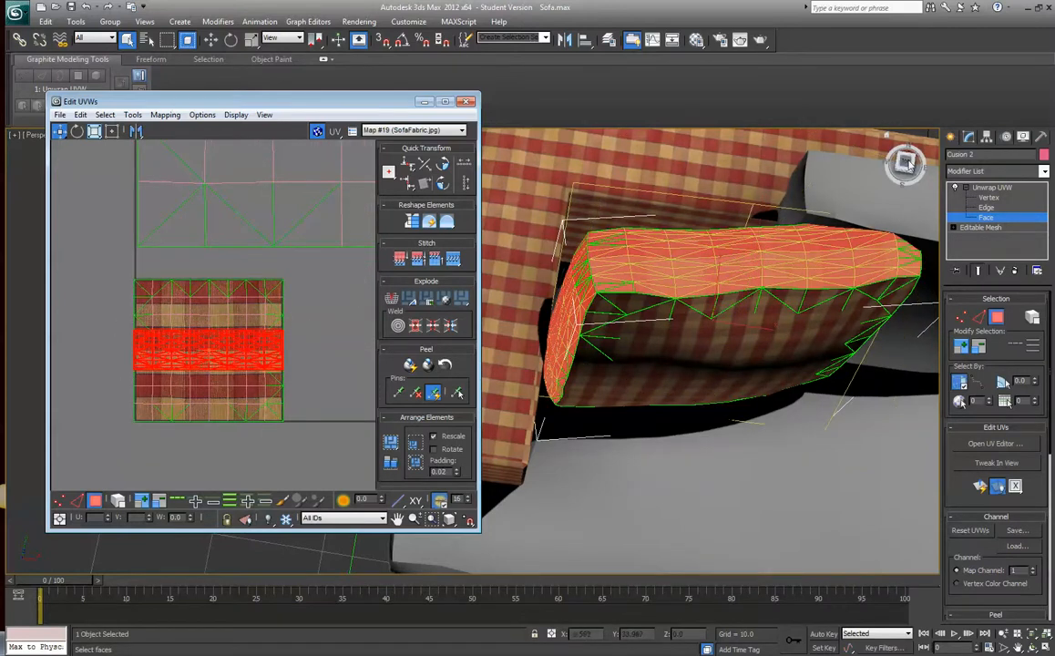
pyautogui.moveTo(907, 166); pyautogui.dragTo(818, 153)
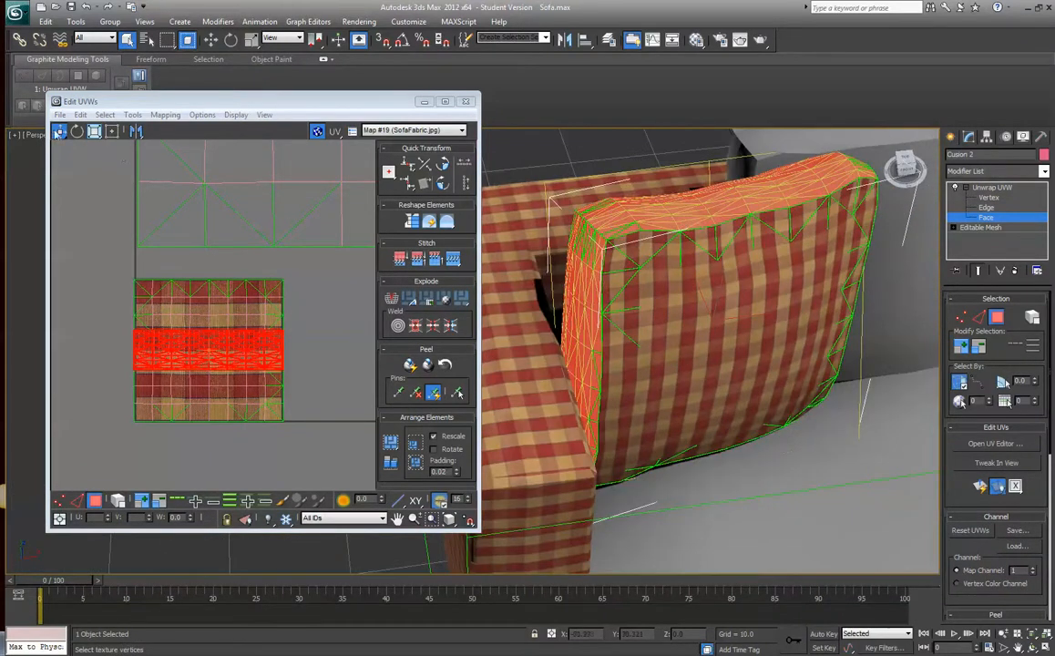
pyautogui.moveTo(194, 341)
pyautogui.mouseDown()
pyautogui.moveTo(283, 341)
pyautogui.moveTo(194, 341)
pyautogui.mouseUp()
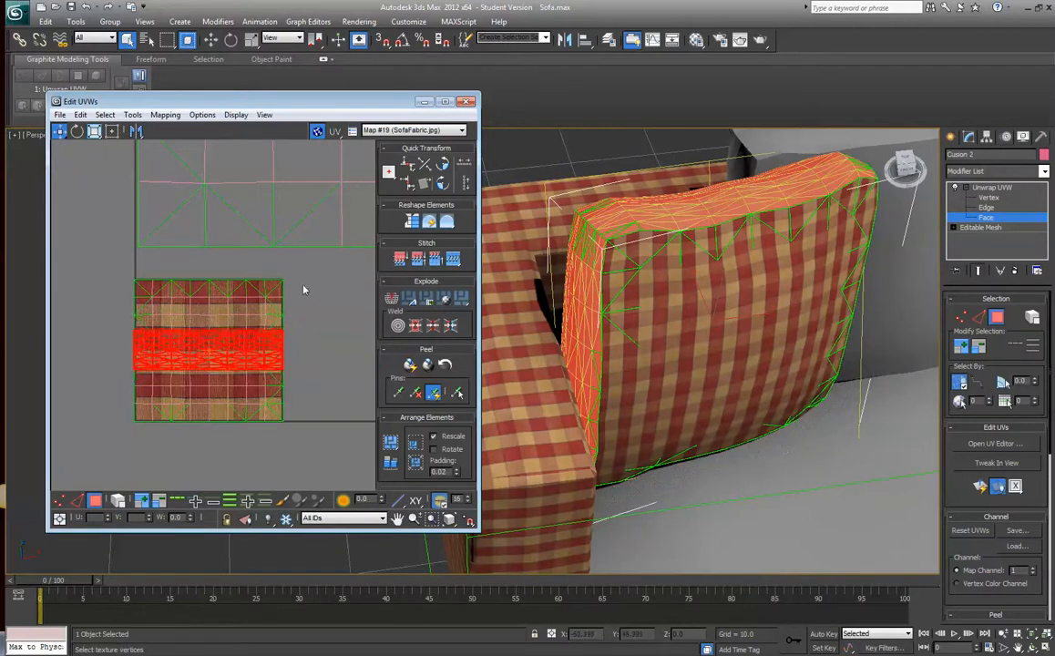
pyautogui.click(300, 295)
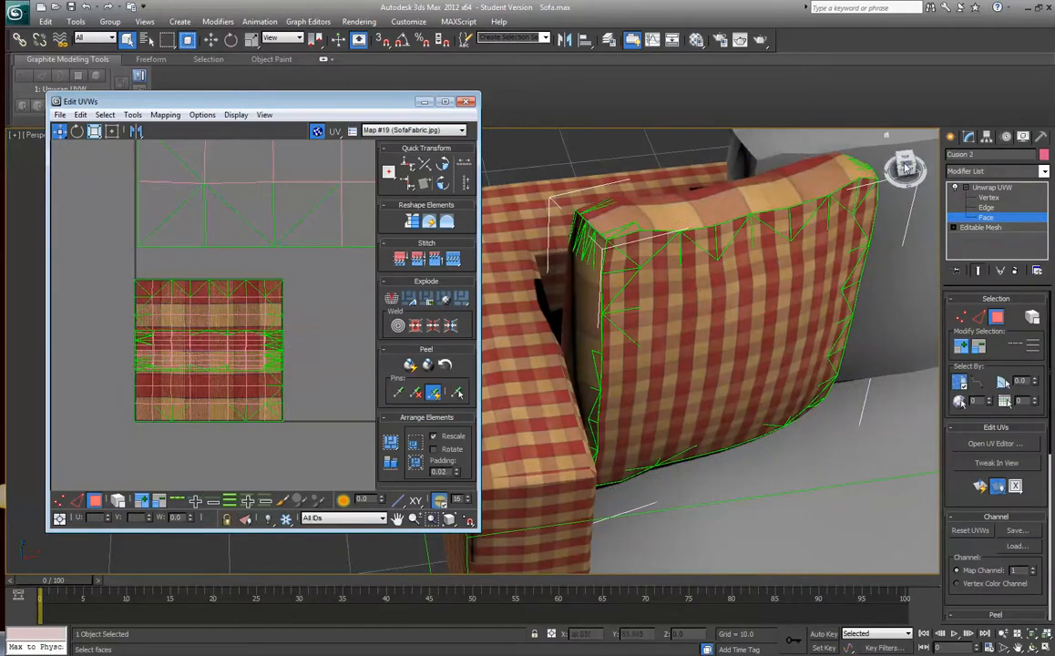
# Minimize the UV editor and hide every object except the selected cushion
pyautogui.click(423, 102)
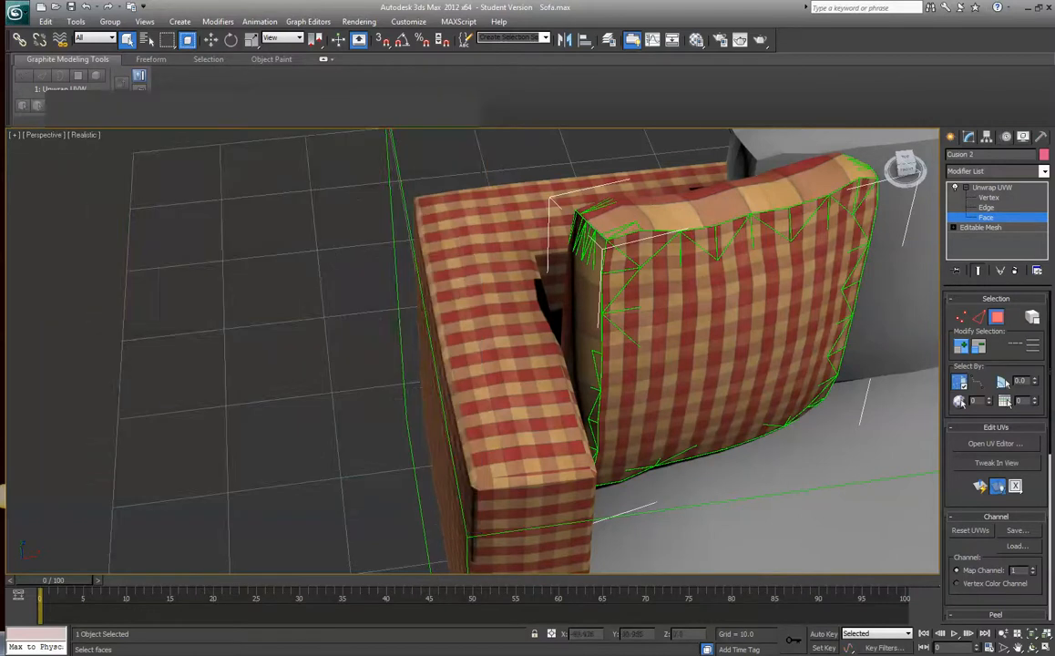
pyautogui.scroll(-10, 613, 179)
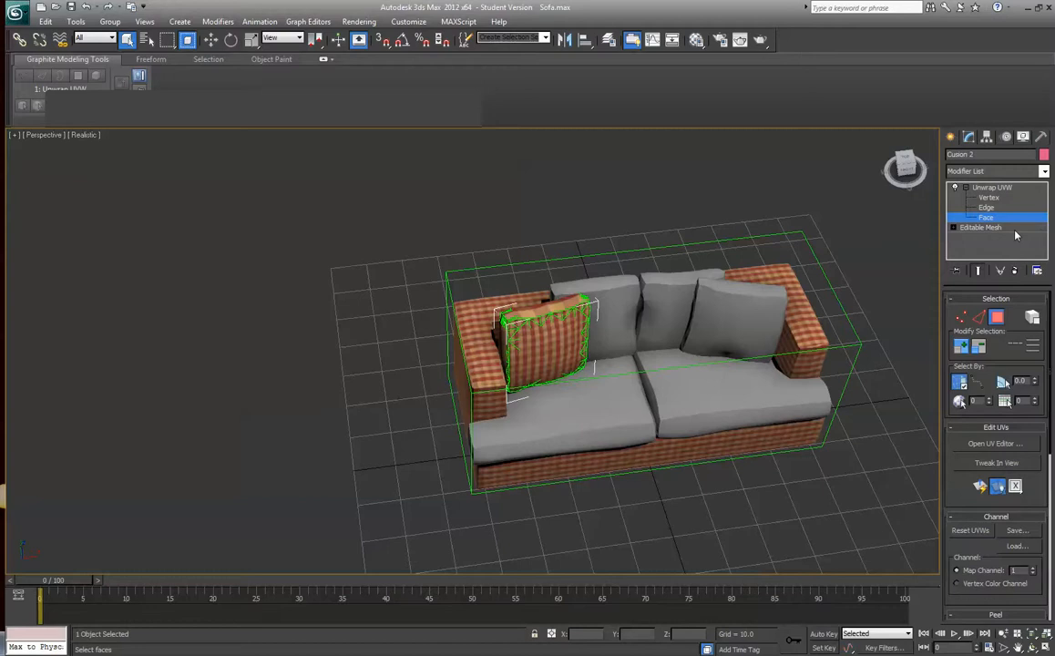
pyautogui.click(982, 227)
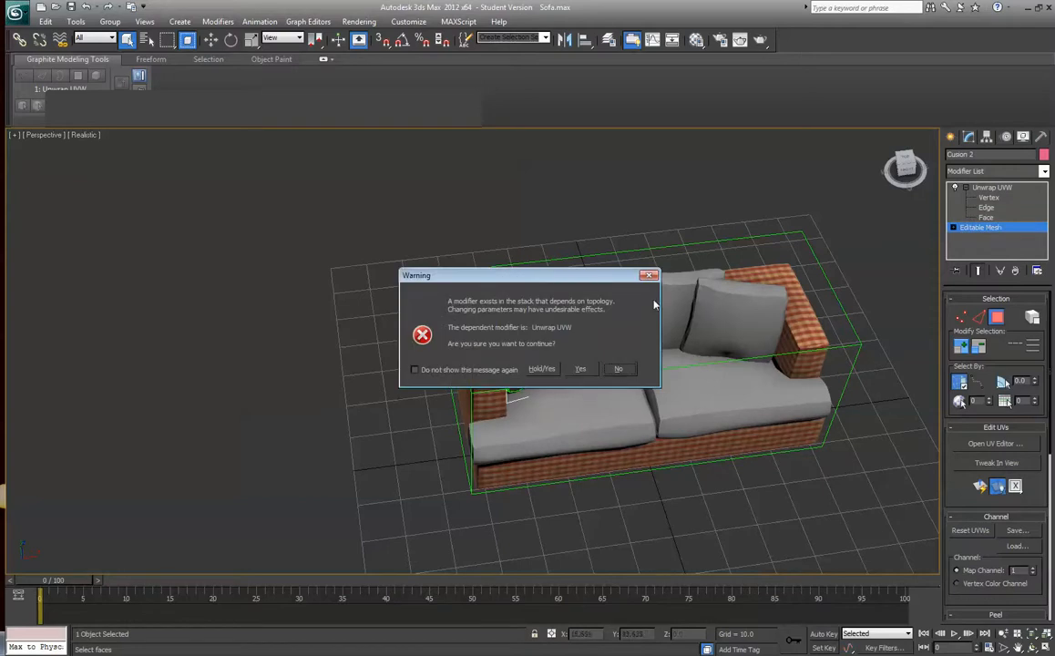
pyautogui.click(619, 369)
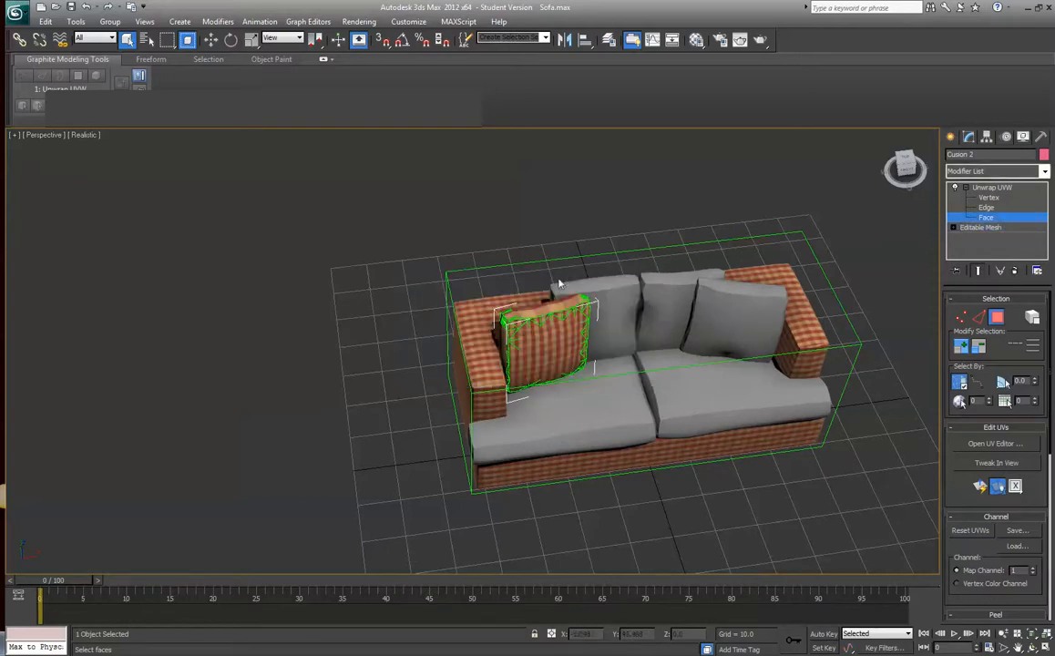
pyautogui.rightClick(527, 315)
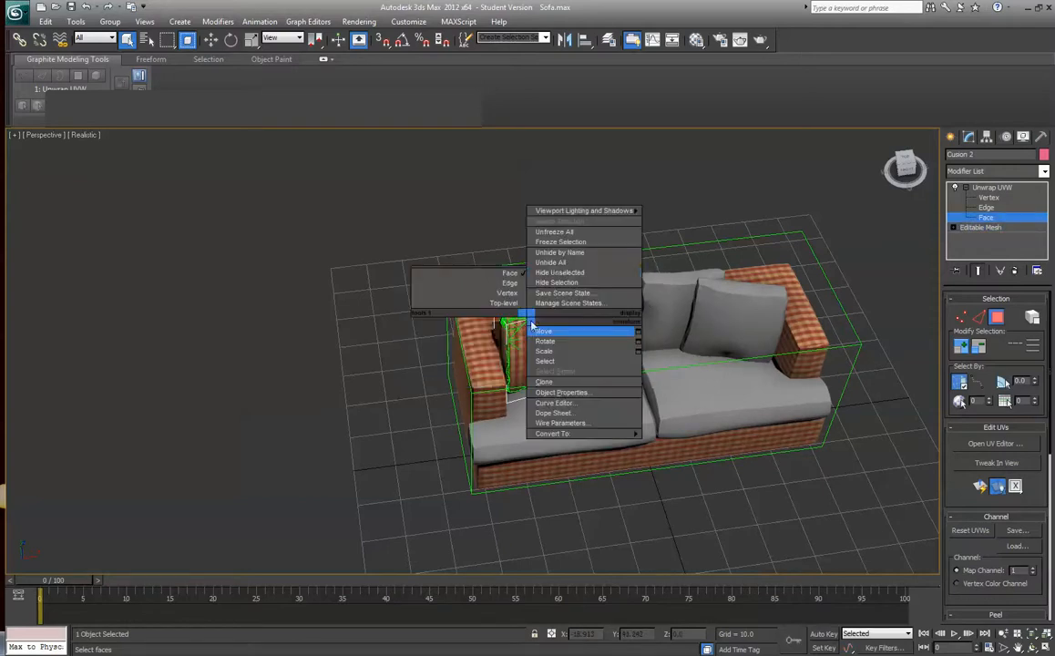
pyautogui.click(569, 273)
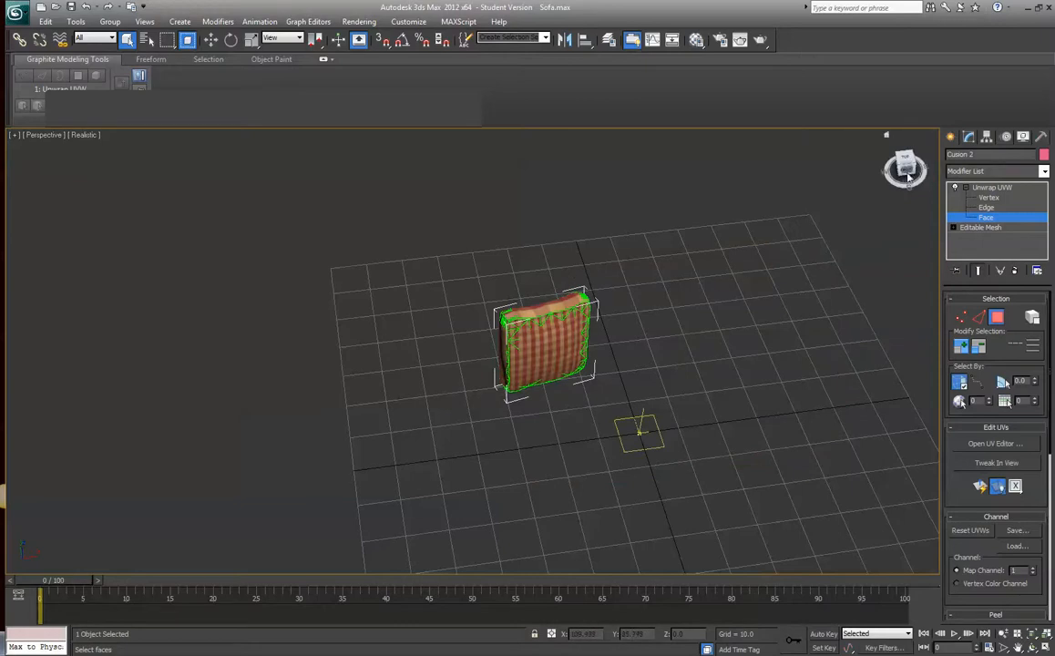
# Select all the polygons across the cushion's back side, from the top edge down to the bottom corners
pyautogui.keyDown('alt'); pyautogui.moveTo(821, 157); pyautogui.dragTo(842, 198, button='middle'); pyautogui.keyUp('alt')
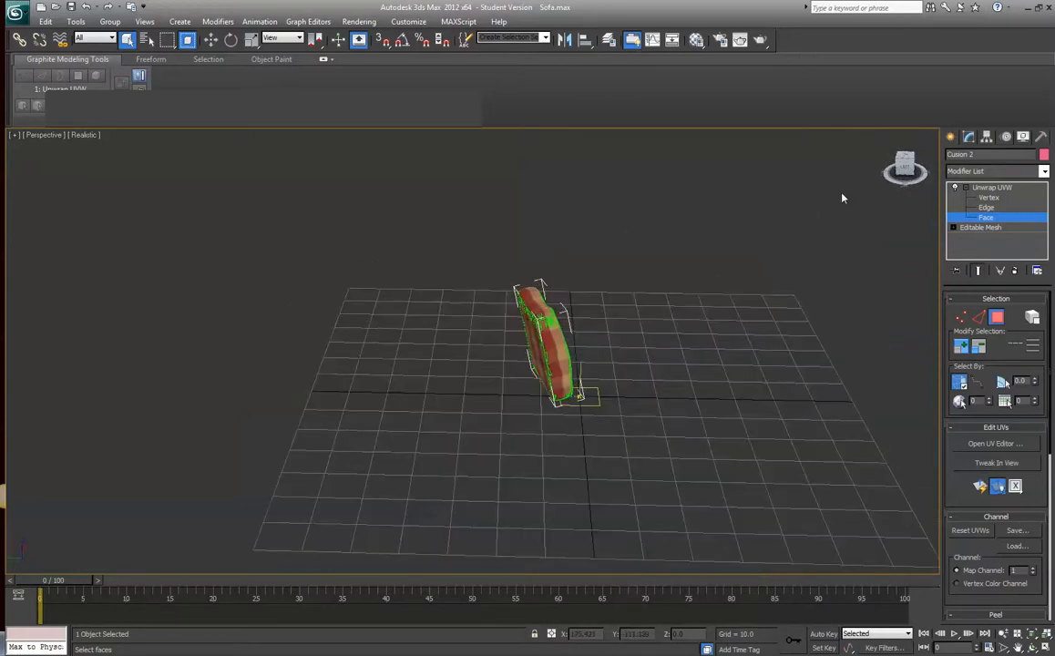
pyautogui.click(905, 164)
pyautogui.press('z')
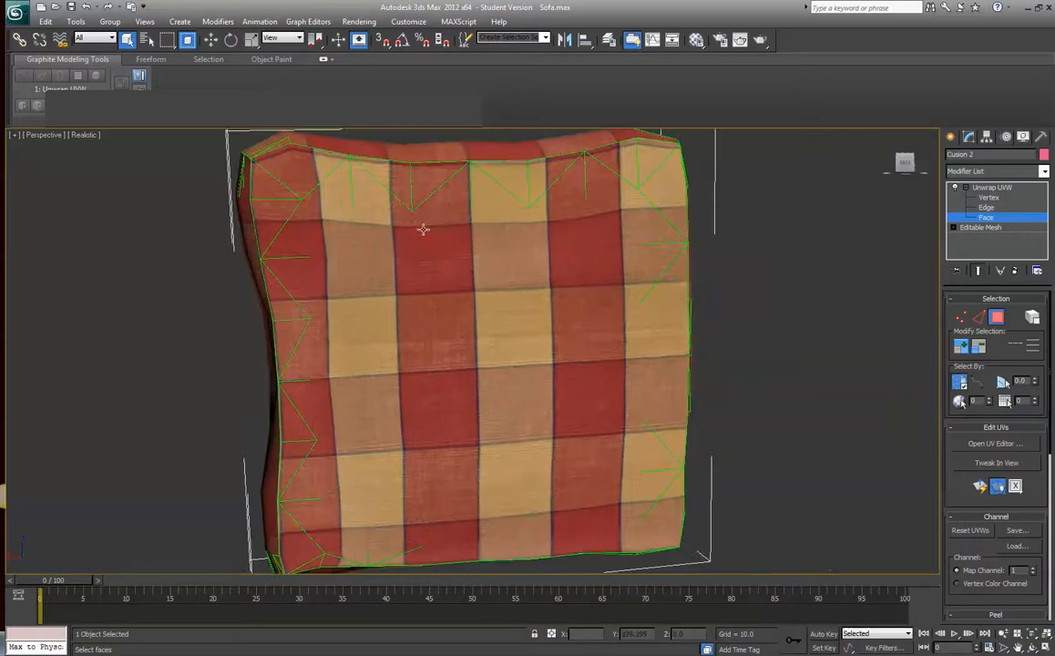
pyautogui.moveTo(280, 189)
pyautogui.mouseDown()
pyautogui.moveTo(263, 172)
pyautogui.moveTo(273, 163)
pyautogui.moveTo(305, 208)
pyautogui.moveTo(334, 208)
pyautogui.moveTo(369, 168)
pyautogui.moveTo(507, 177)
pyautogui.moveTo(619, 155)
pyautogui.moveTo(664, 209)
pyautogui.moveTo(570, 228)
pyautogui.moveTo(465, 175)
pyautogui.moveTo(404, 192)
pyautogui.moveTo(399, 214)
pyautogui.moveTo(508, 225)
pyautogui.mouseUp()
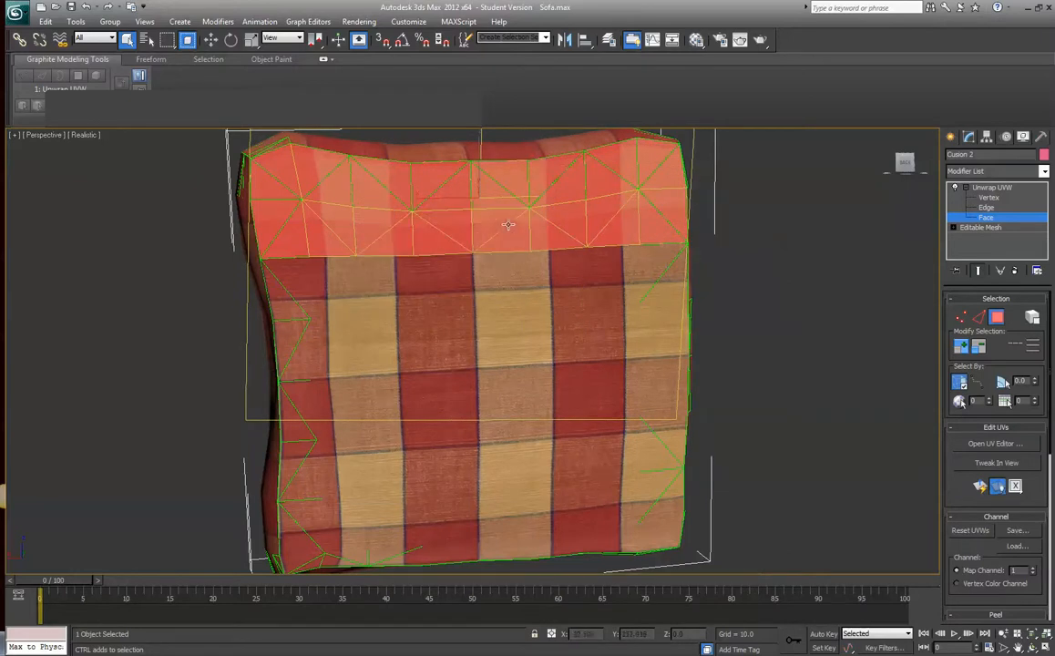
pyautogui.moveTo(486, 279)
pyautogui.mouseDown()
pyautogui.moveTo(320, 251)
pyautogui.moveTo(260, 271)
pyautogui.moveTo(323, 244)
pyautogui.moveTo(368, 266)
pyautogui.moveTo(463, 269)
pyautogui.moveTo(513, 244)
pyautogui.moveTo(681, 294)
pyautogui.moveTo(593, 346)
pyautogui.moveTo(579, 326)
pyautogui.moveTo(608, 372)
pyautogui.moveTo(664, 405)
pyautogui.mouseUp()
pyautogui.moveTo(574, 412)
pyautogui.mouseDown()
pyautogui.moveTo(439, 349)
pyautogui.moveTo(360, 364)
pyautogui.moveTo(310, 347)
pyautogui.moveTo(306, 394)
pyautogui.moveTo(293, 339)
pyautogui.moveTo(275, 365)
pyautogui.moveTo(290, 414)
pyautogui.moveTo(271, 416)
pyautogui.moveTo(325, 476)
pyautogui.moveTo(421, 425)
pyautogui.moveTo(602, 415)
pyautogui.moveTo(673, 498)
pyautogui.moveTo(592, 451)
pyautogui.mouseUp()
pyautogui.scroll(-2, 580, 497)
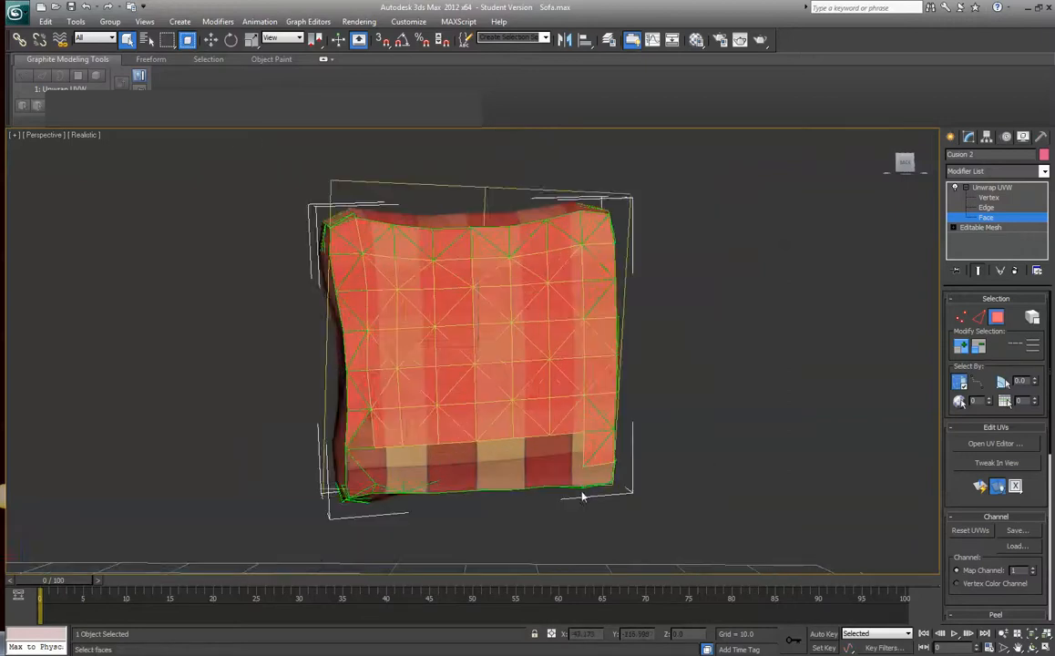
pyautogui.keyDown('alt'); pyautogui.moveTo(360, 441); pyautogui.dragTo(387, 491, button='middle'); pyautogui.keyUp('alt')
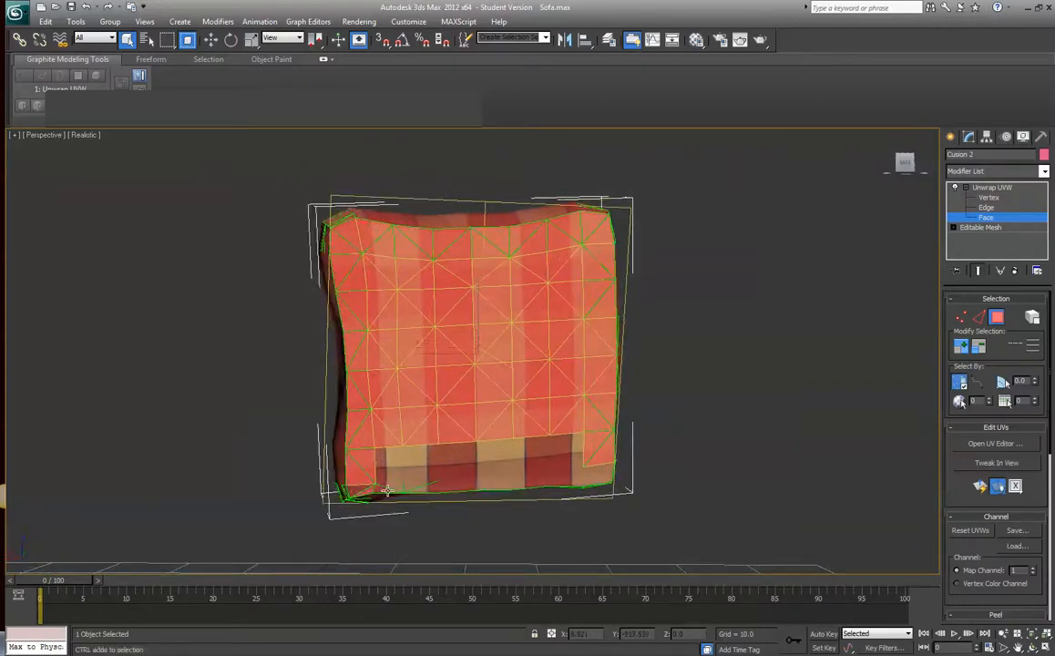
pyautogui.moveTo(364, 484)
pyautogui.mouseDown()
pyautogui.moveTo(345, 436)
pyautogui.moveTo(369, 425)
pyautogui.moveTo(455, 488)
pyautogui.moveTo(485, 471)
pyautogui.moveTo(481, 420)
pyautogui.moveTo(513, 410)
pyautogui.moveTo(556, 439)
pyautogui.mouseUp()
# Reopen the UV editor and move the back-side faces off the texture tile onto the lower-left corner of the large front-side UV island
pyautogui.moveTo(905, 162)
pyautogui.mouseDown()
pyautogui.moveTo(880, 173)
pyautogui.moveTo(898, 166)
pyautogui.mouseUp()
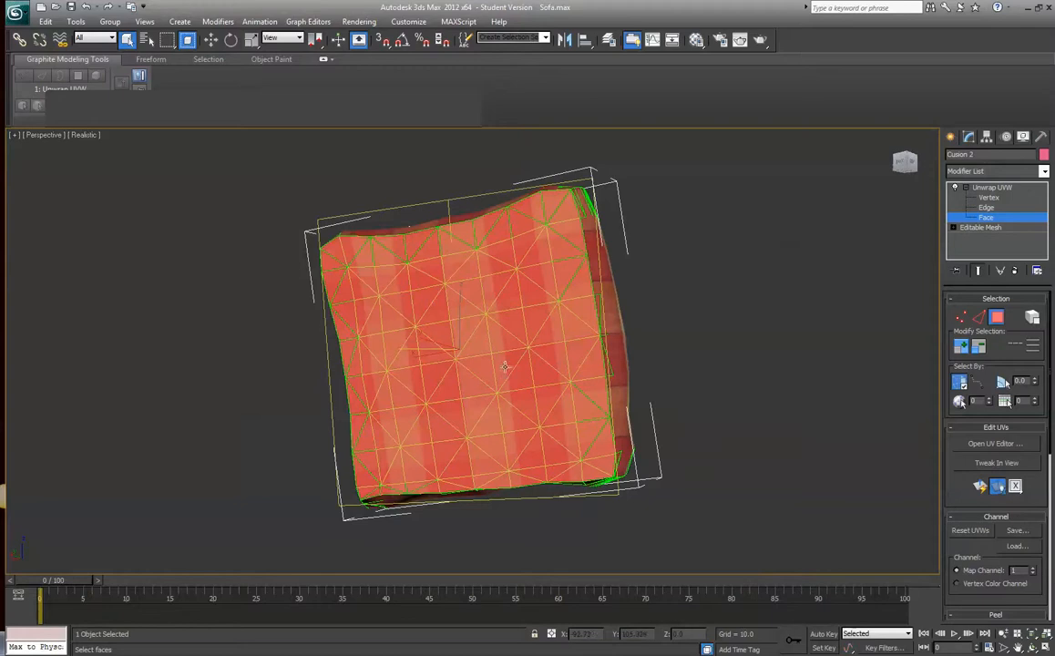
pyautogui.moveTo(499, 370); pyautogui.dragTo(745, 370, button='middle')
pyautogui.click(994, 444)
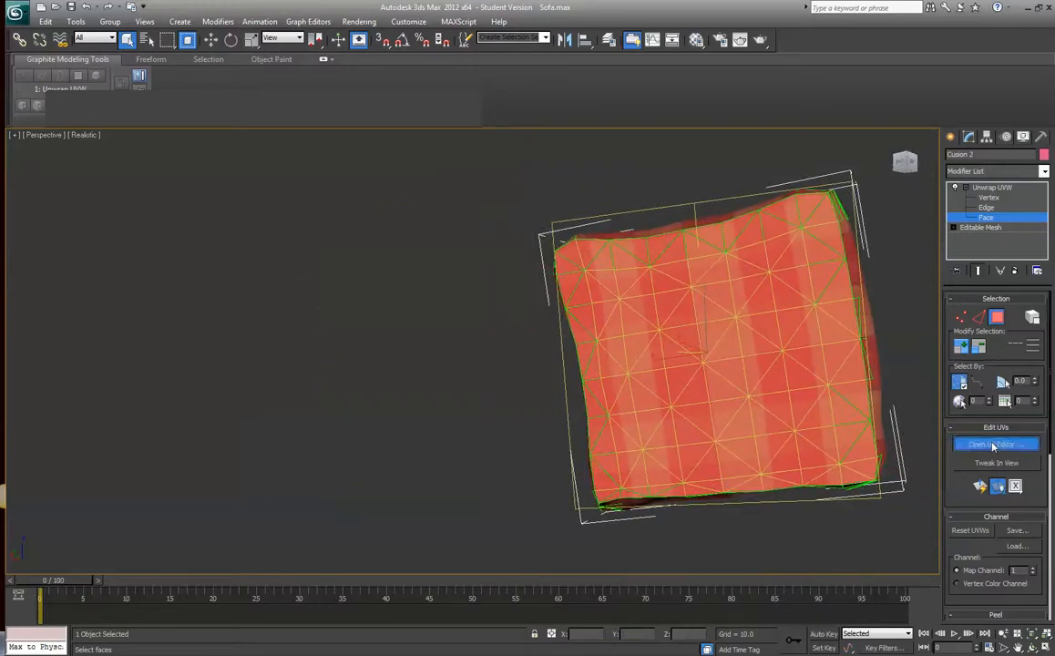
pyautogui.moveTo(254, 332); pyautogui.dragTo(373, 338)
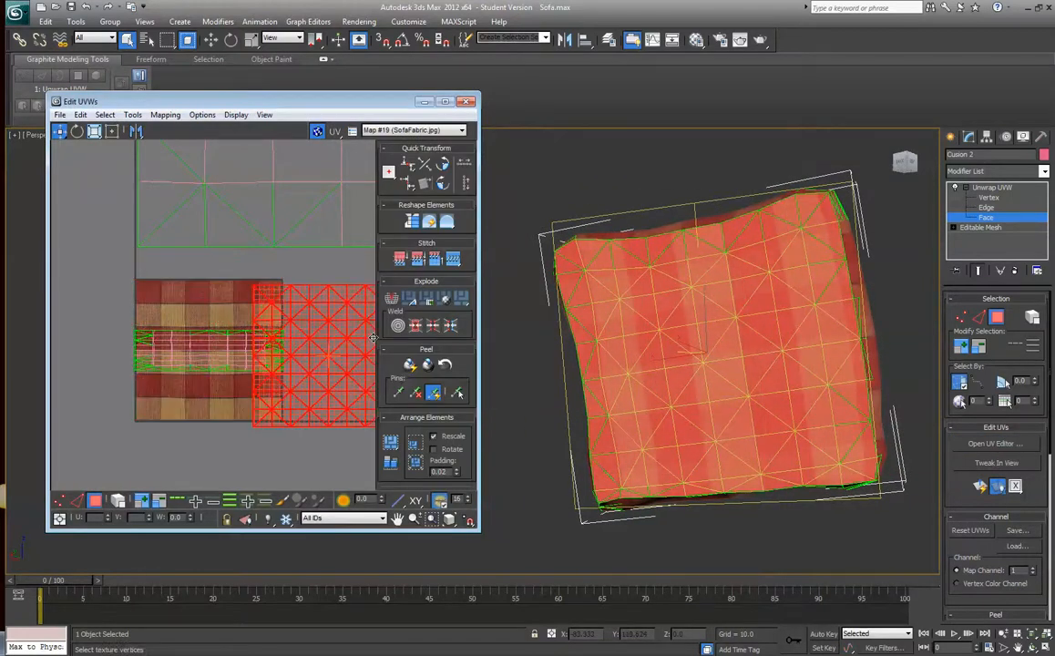
pyautogui.scroll(-3, 372, 338)
pyautogui.moveTo(326, 285); pyautogui.dragTo(158, 309, button='middle')
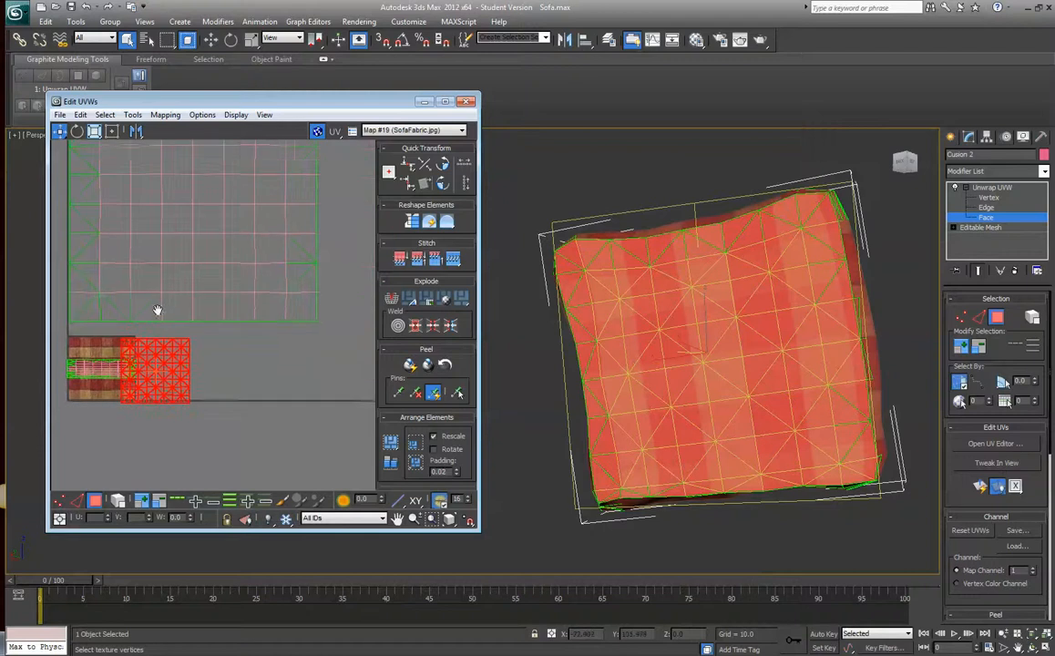
pyautogui.moveTo(174, 390); pyautogui.dragTo(114, 306)
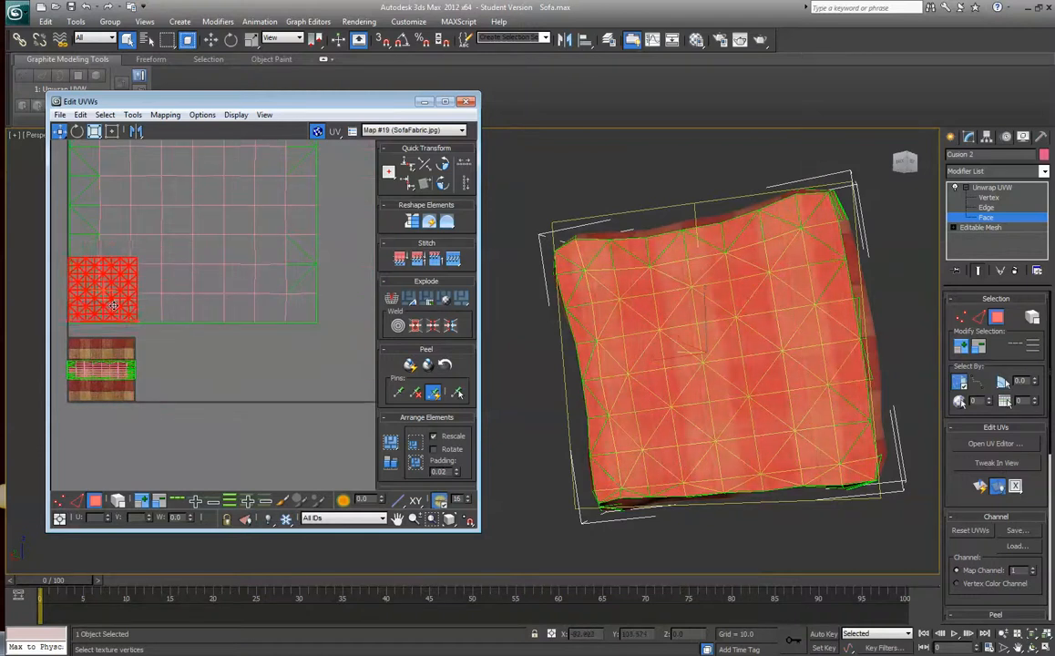
pyautogui.scroll(-5, 210, 283)
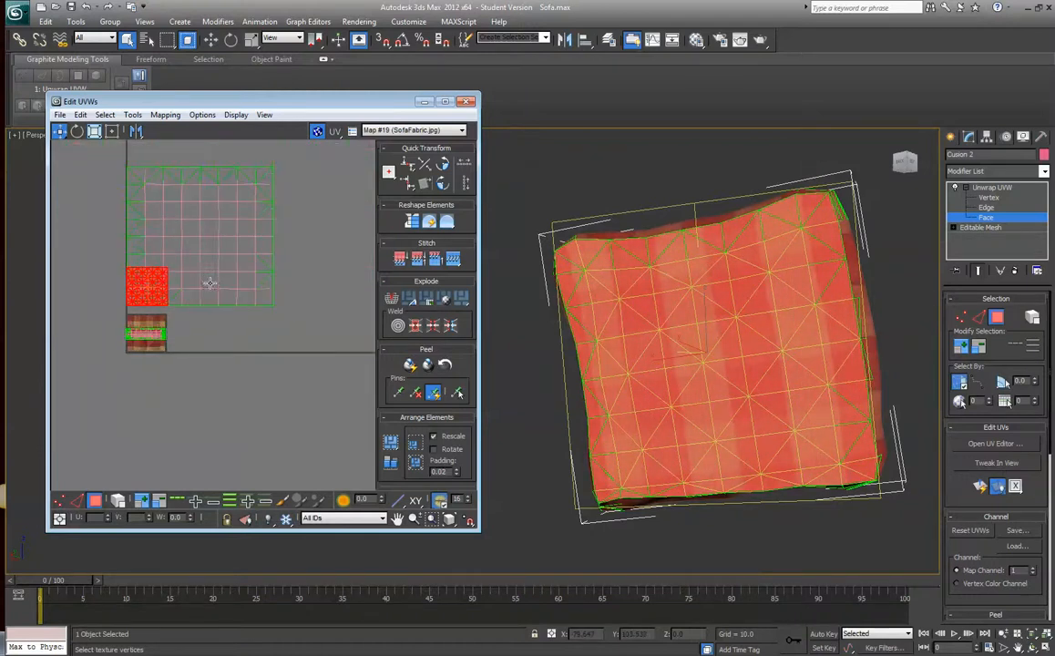
pyautogui.moveTo(206, 275); pyautogui.dragTo(200, 313, button='middle')
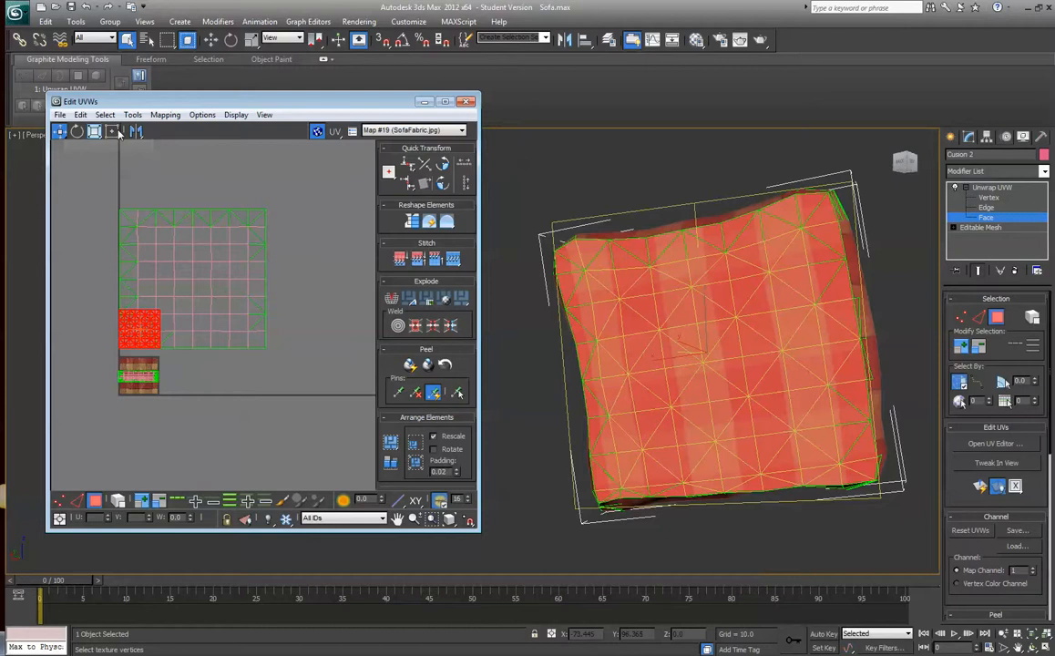
# Scale up the back-side UV faces and align them over the front-side island to match its size, then clear the selection
pyautogui.click(94, 131)
pyautogui.moveTo(126, 290); pyautogui.dragTo(184, 298)
pyautogui.click(60, 131)
pyautogui.moveTo(134, 327); pyautogui.dragTo(185, 278)
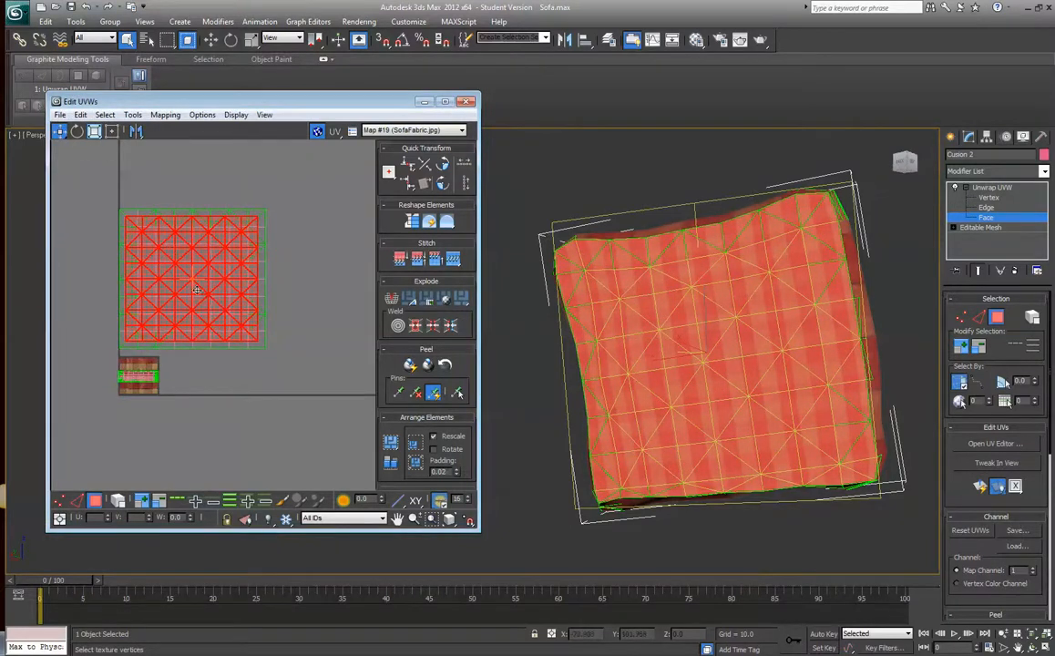
pyautogui.click(94, 131)
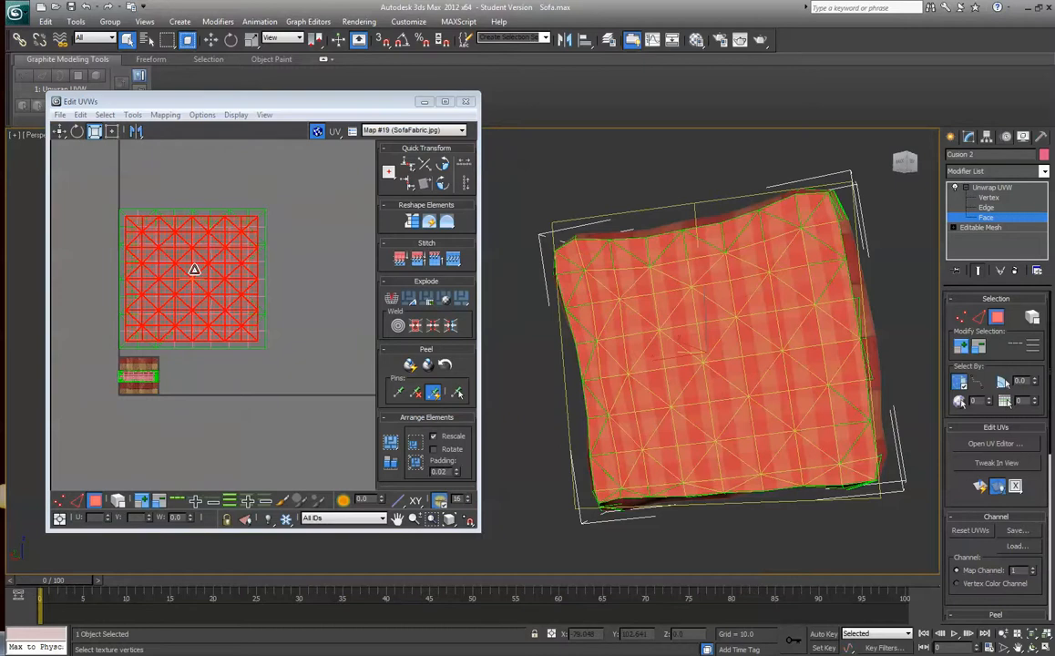
pyautogui.moveTo(198, 266)
pyautogui.mouseDown()
pyautogui.moveTo(207, 250)
pyautogui.moveTo(198, 266)
pyautogui.mouseUp()
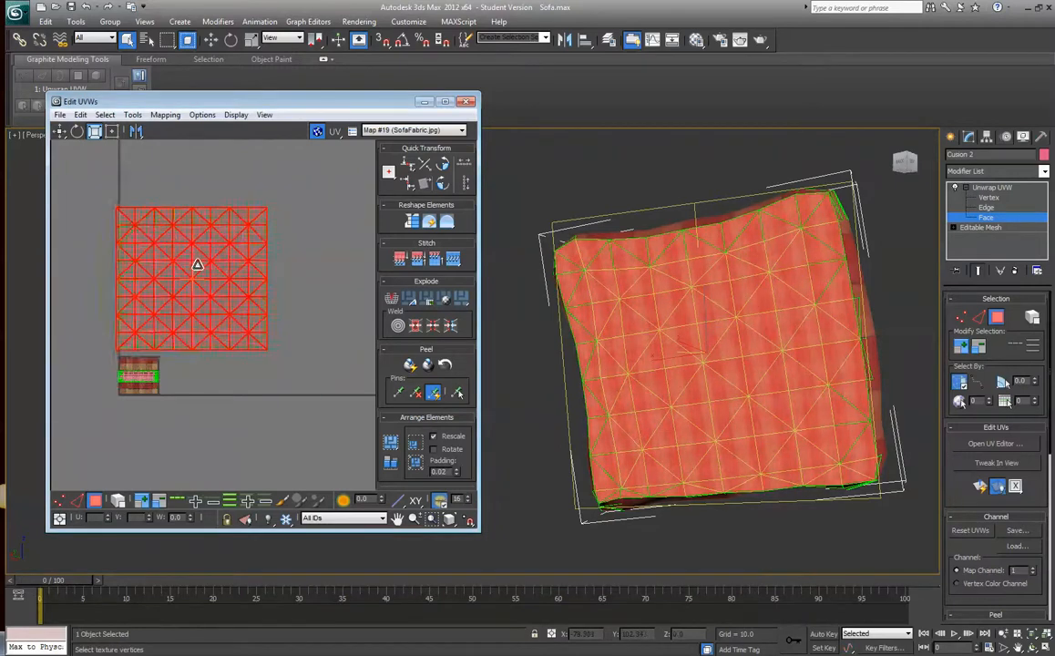
pyautogui.click(624, 181)
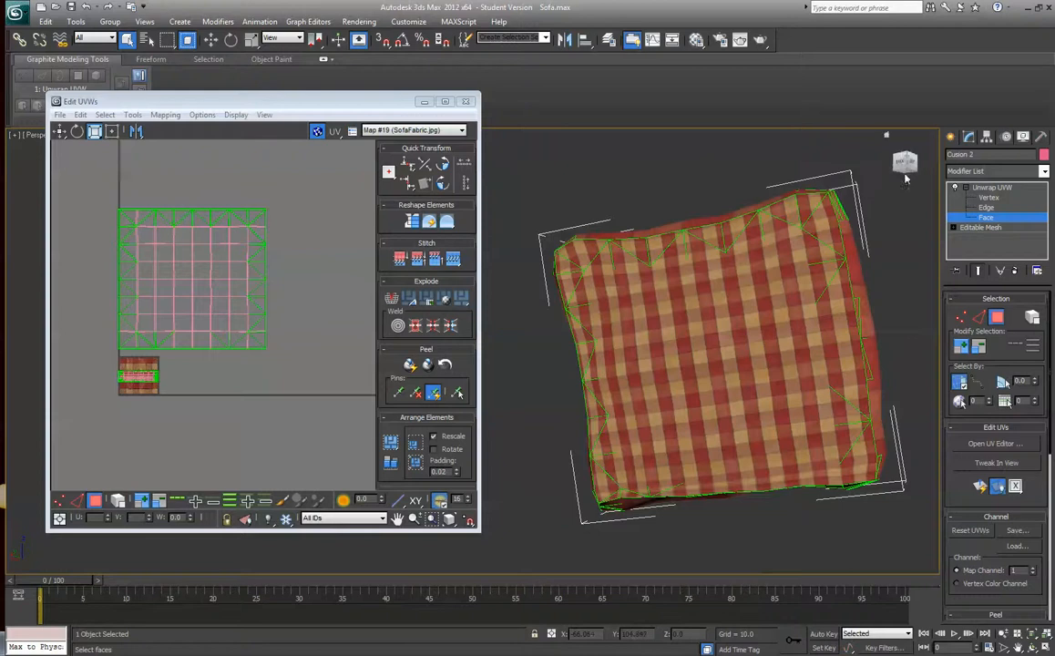
# Try moving the cushion's side-band UV faces off the texture tile, and undo the move and selection
pyautogui.moveTo(906, 178); pyautogui.dragTo(820, 152)
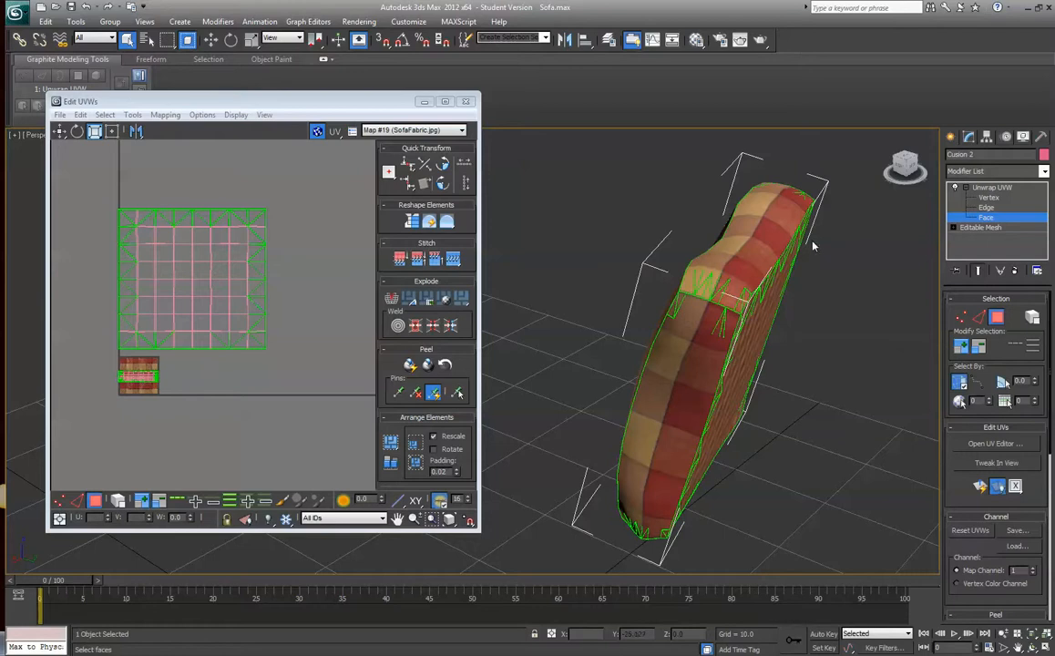
pyautogui.moveTo(901, 170); pyautogui.dragTo(23, 489)
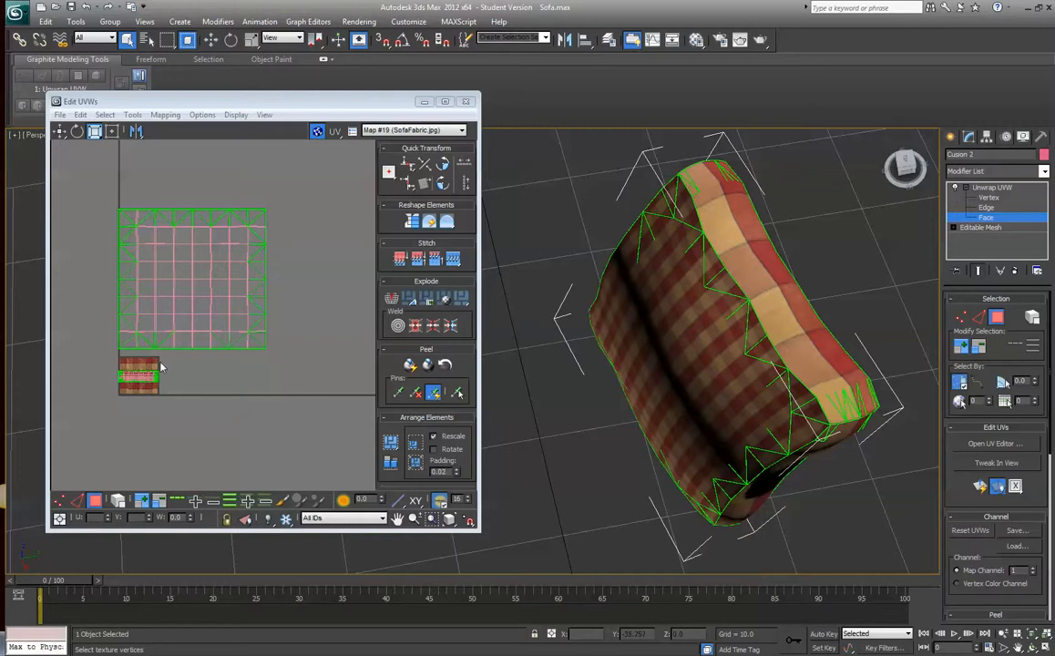
pyautogui.moveTo(167, 367); pyautogui.dragTo(114, 391)
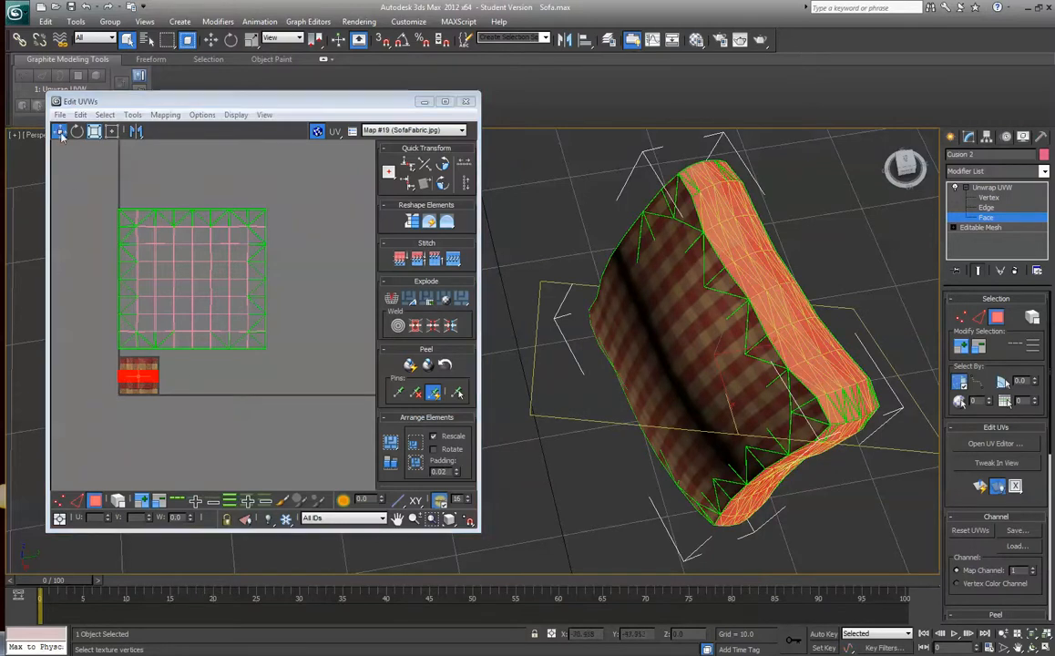
pyautogui.moveTo(136, 375); pyautogui.dragTo(183, 362)
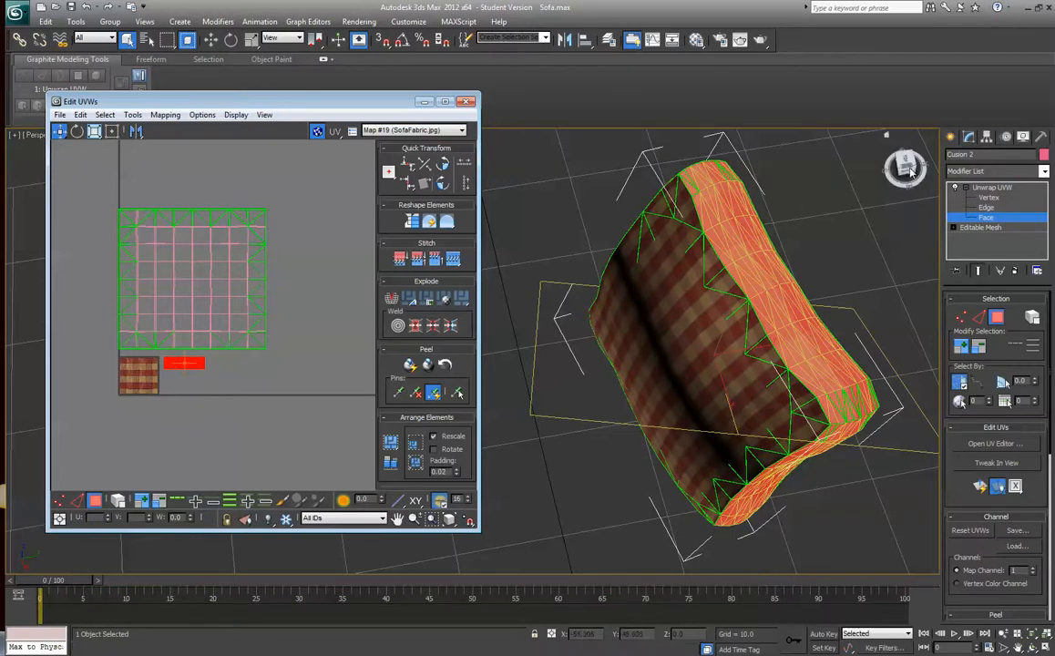
pyautogui.hotkey('ctrl', 'z')
pyautogui.hotkey('ctrl', 'z')
pyautogui.hotkey('ctrl', 'z')
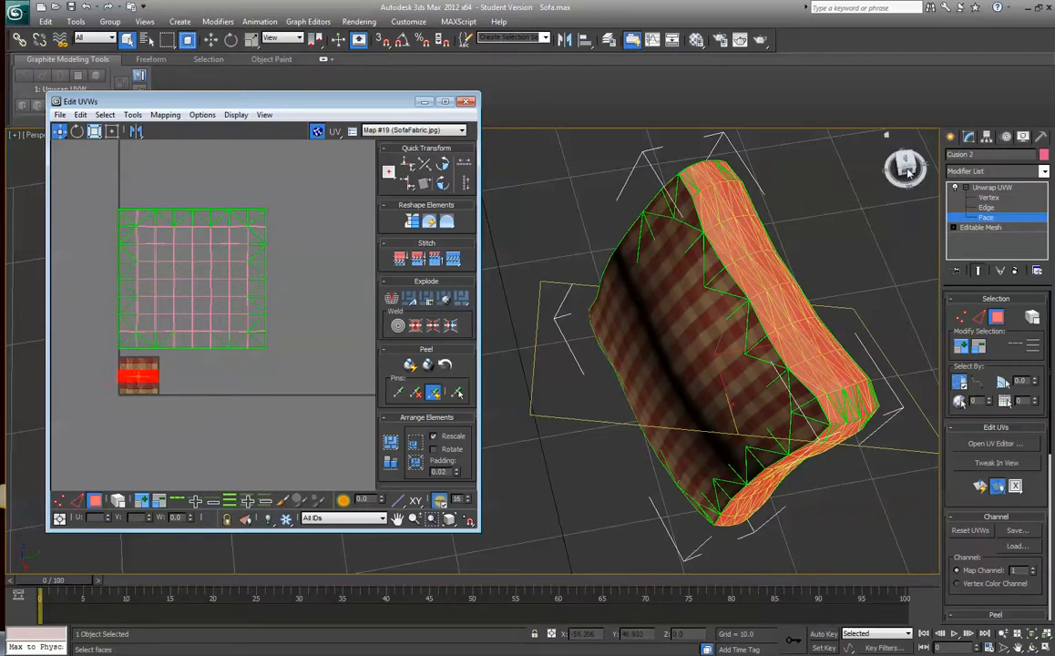
# Move the back-side UV island to the right of the front-side island, and the side-band faces just outside the texture tile
pyautogui.moveTo(206, 267); pyautogui.dragTo(360, 269)
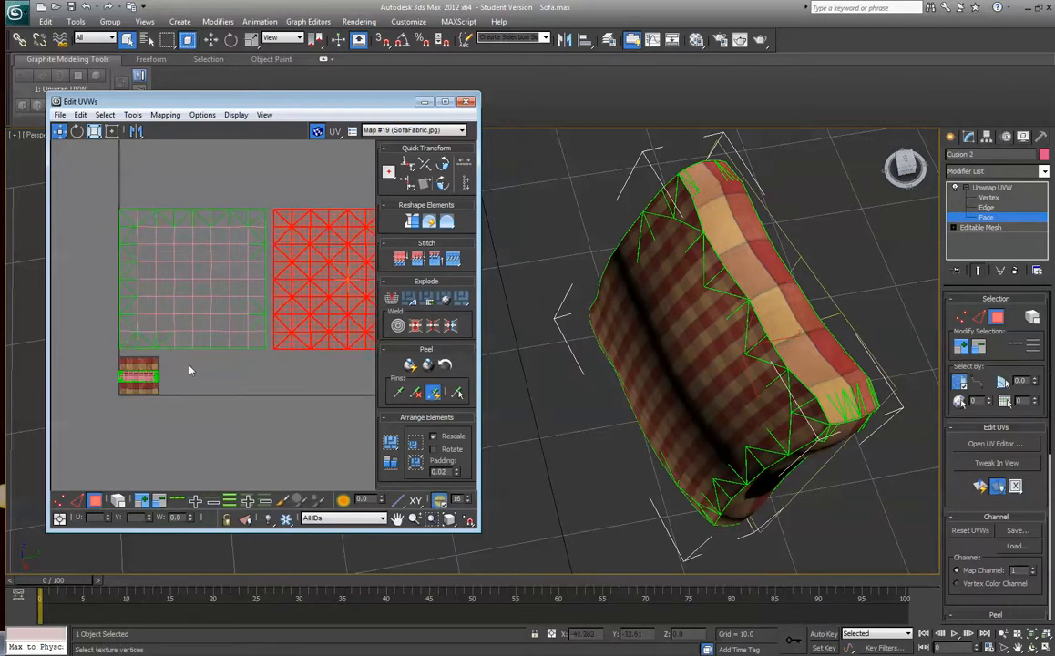
pyautogui.click(128, 388)
pyautogui.moveTo(132, 376); pyautogui.dragTo(172, 364)
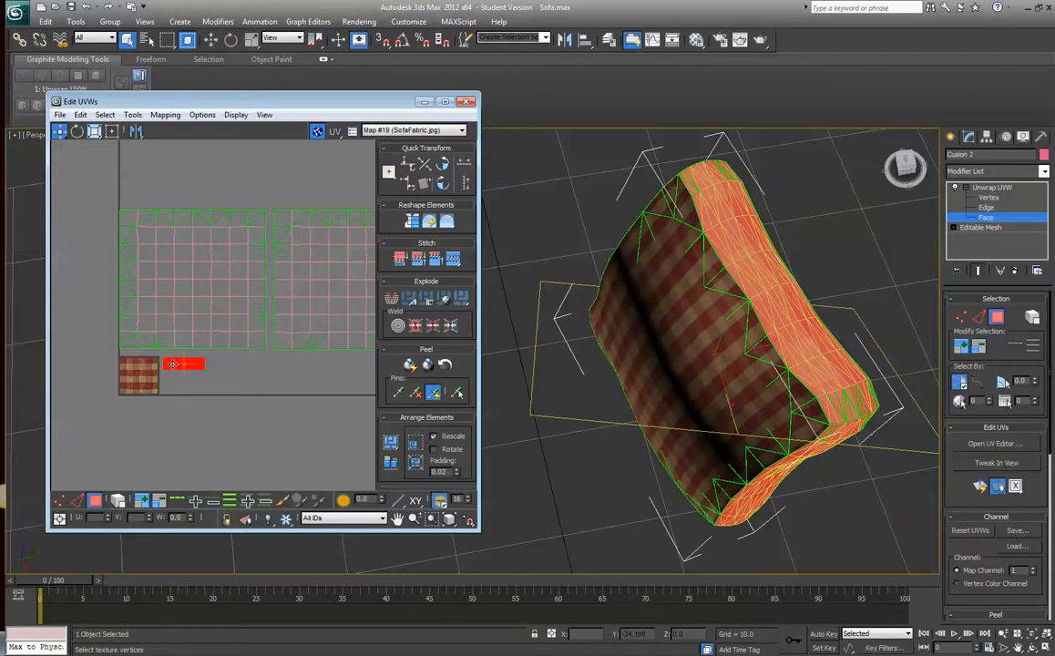
# Scale up the side-band UV faces to slightly wider than the front-side island and place them directly above it
pyautogui.keyDown('alt'); pyautogui.moveTo(819, 150); pyautogui.dragTo(700, 233, button='middle'); pyautogui.keyUp('alt')
pyautogui.scroll(4, 700, 233)
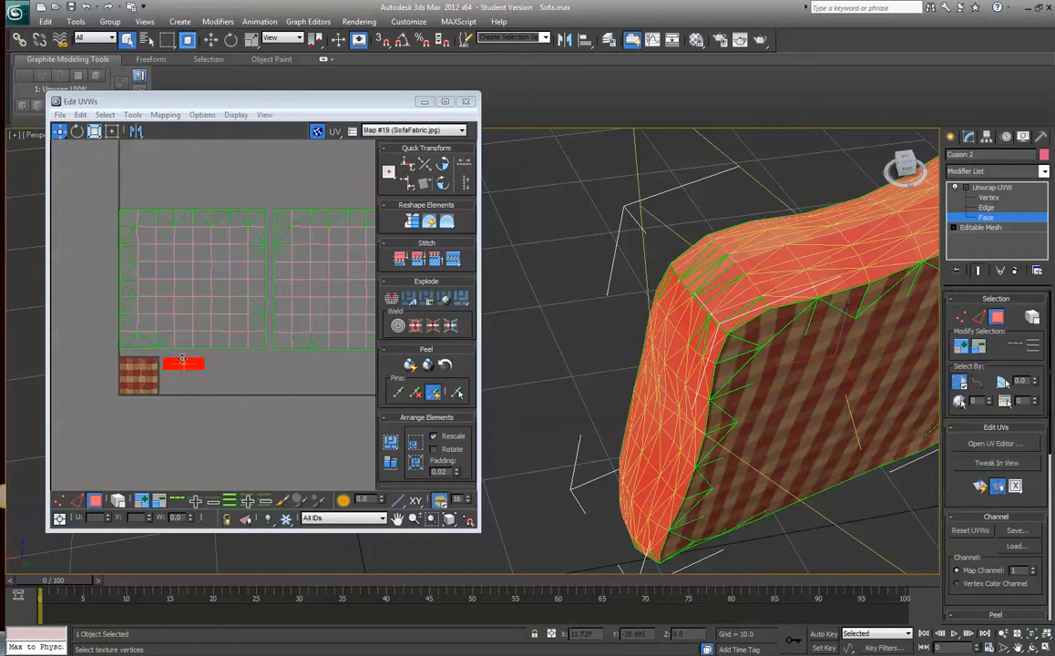
pyautogui.click(182, 365)
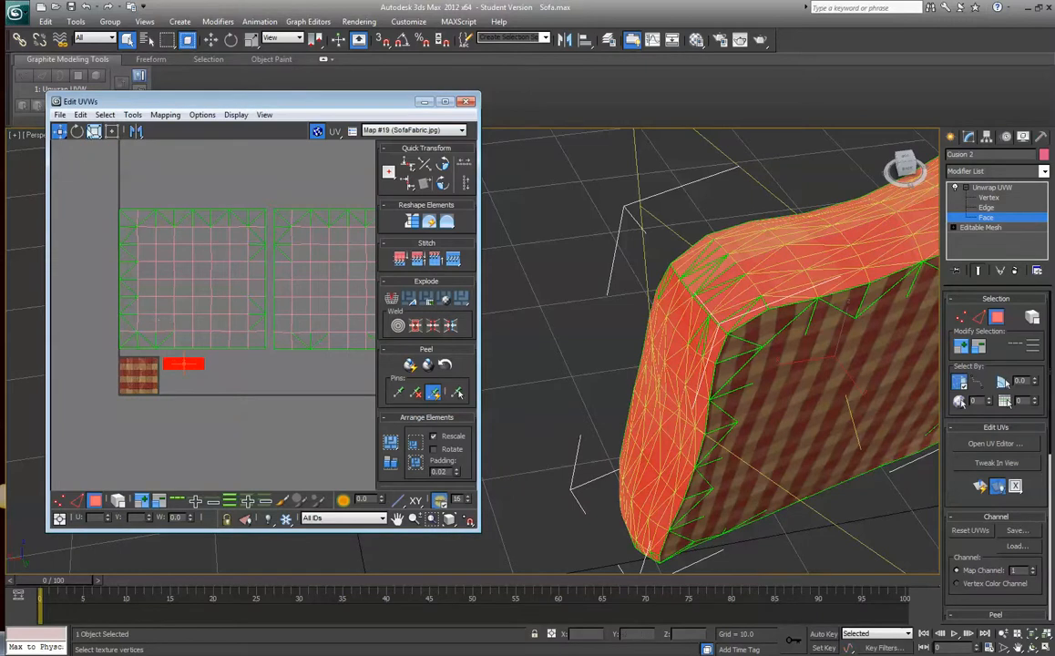
pyautogui.click(94, 130)
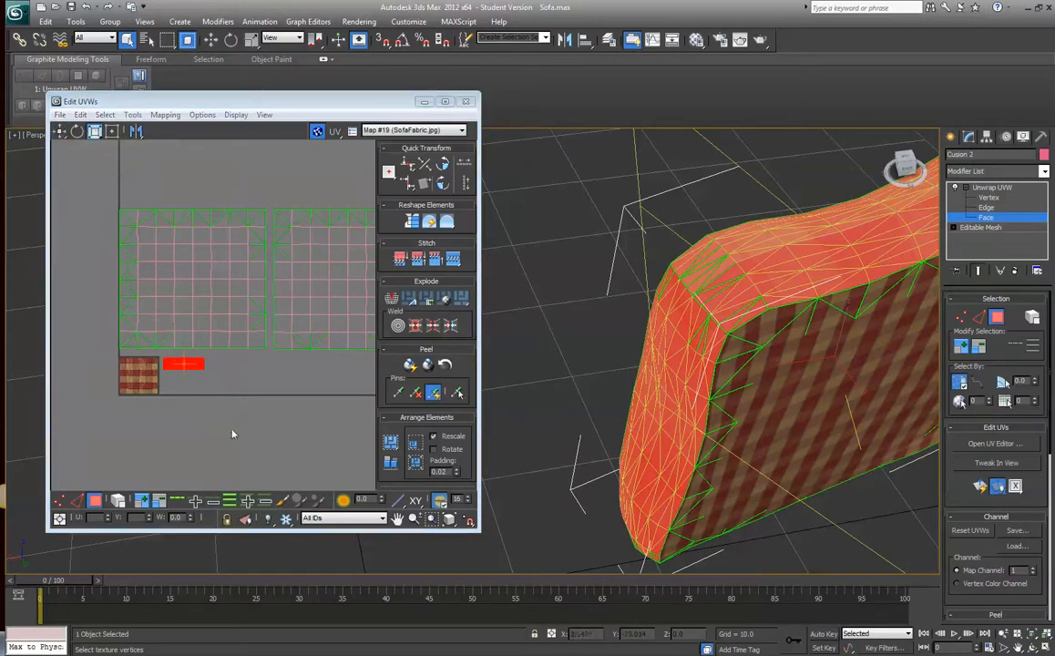
pyautogui.click(185, 362)
pyautogui.click(185, 365)
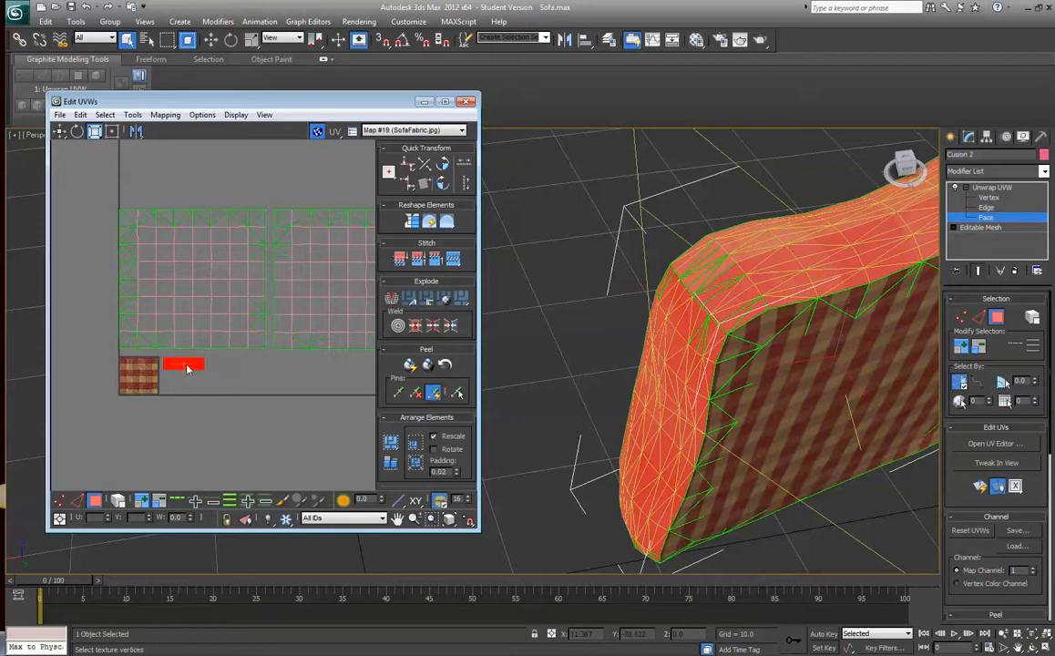
pyautogui.moveTo(202, 261); pyautogui.dragTo(287, 197)
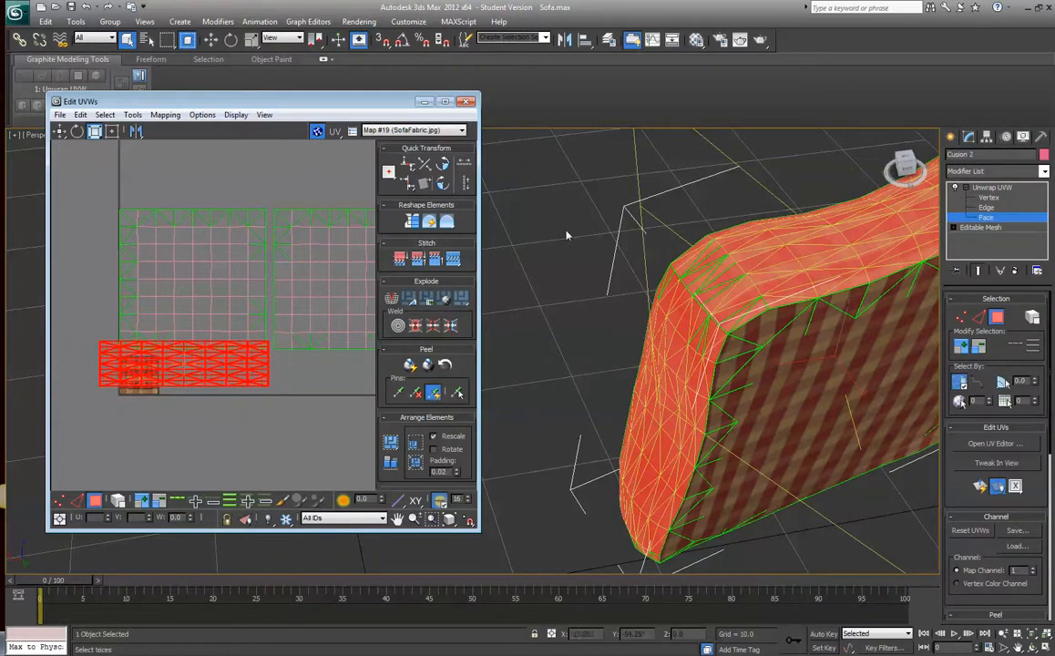
pyautogui.click(58, 131)
pyautogui.moveTo(195, 377); pyautogui.dragTo(216, 190)
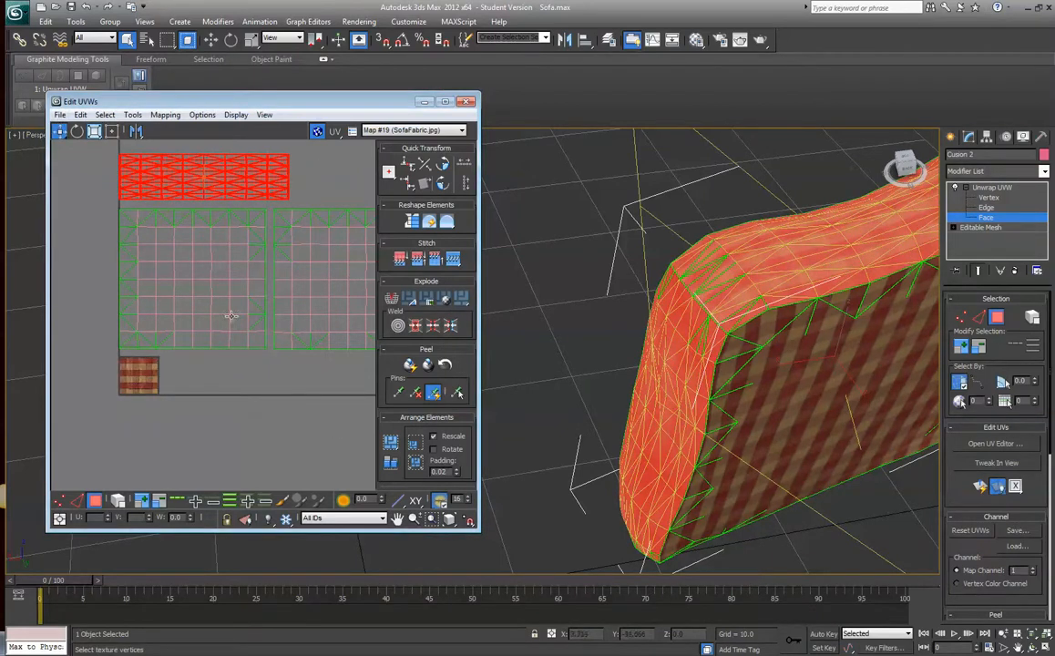
# Clear the UV face selection, close the UV editor and examine the checked pattern on all sides of the cushion
pyautogui.click(232, 417)
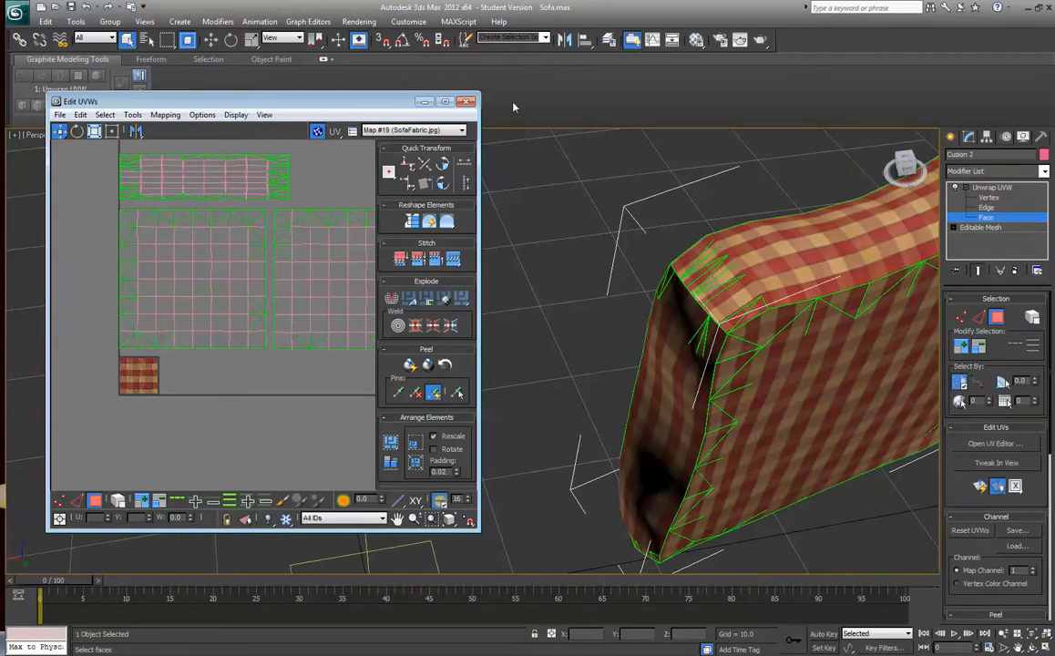
pyautogui.click(464, 103)
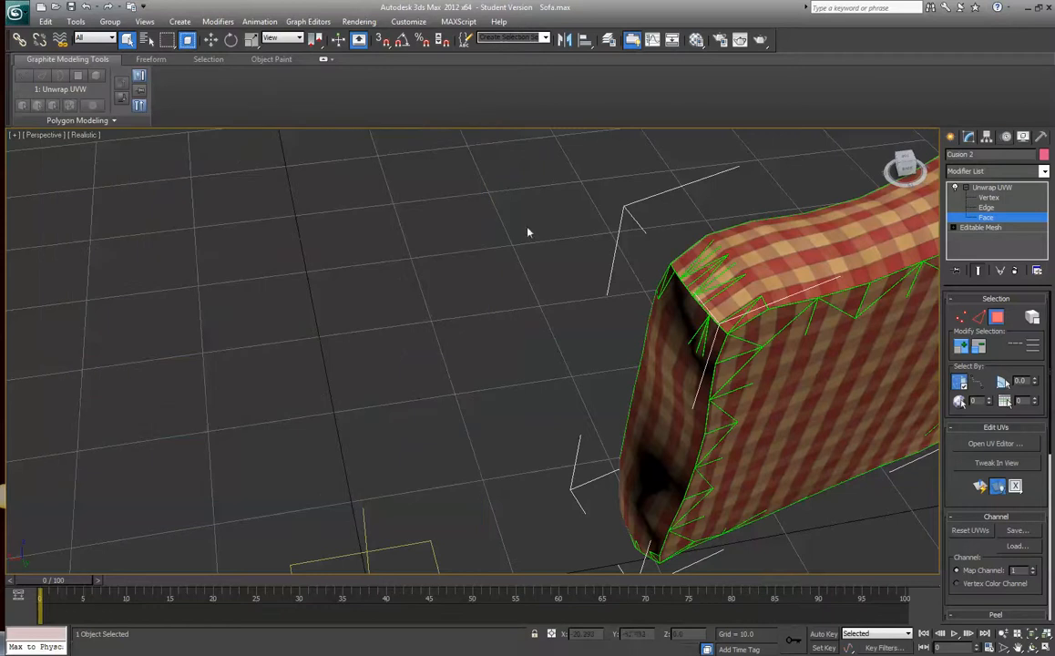
pyautogui.keyDown('alt'); pyautogui.moveTo(572, 298); pyautogui.dragTo(513, 317, button='middle'); pyautogui.keyUp('alt')
pyautogui.scroll(-4, 512, 312)
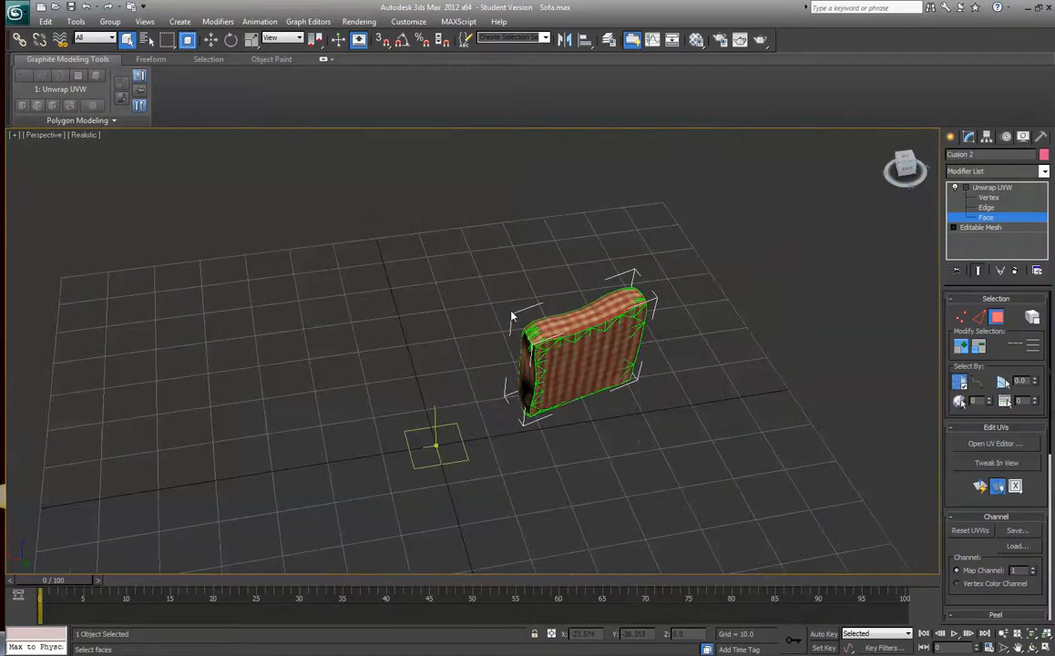
pyautogui.press('z')
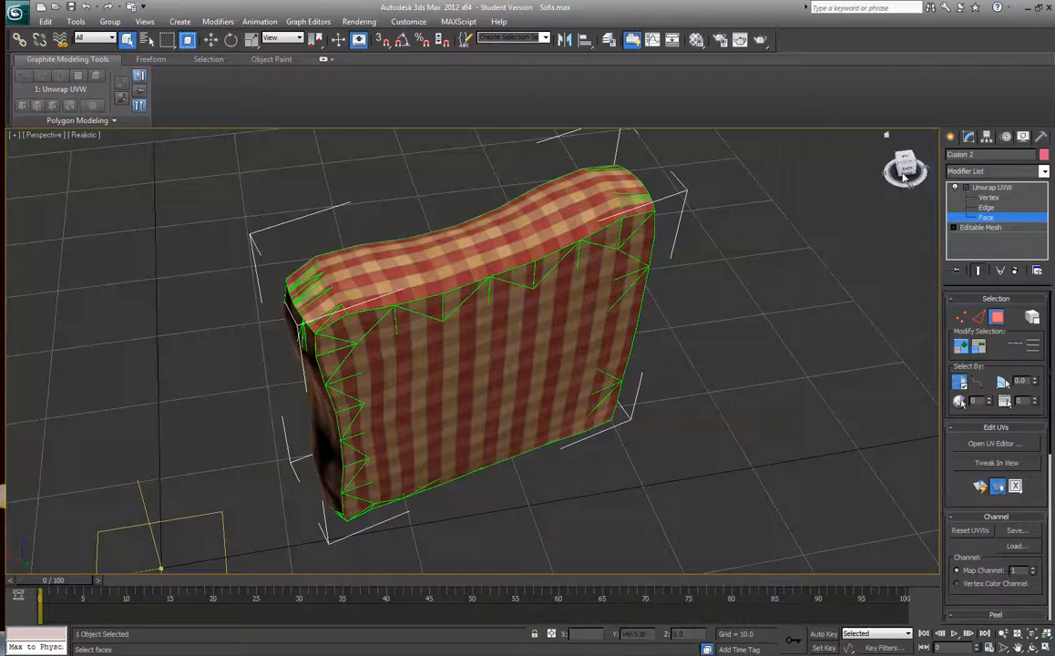
pyautogui.moveTo(899, 166); pyautogui.dragTo(821, 149)
pyautogui.keyDown('alt'); pyautogui.moveTo(546, 346); pyautogui.dragTo(8, 335, button='middle'); pyautogui.keyUp('alt')
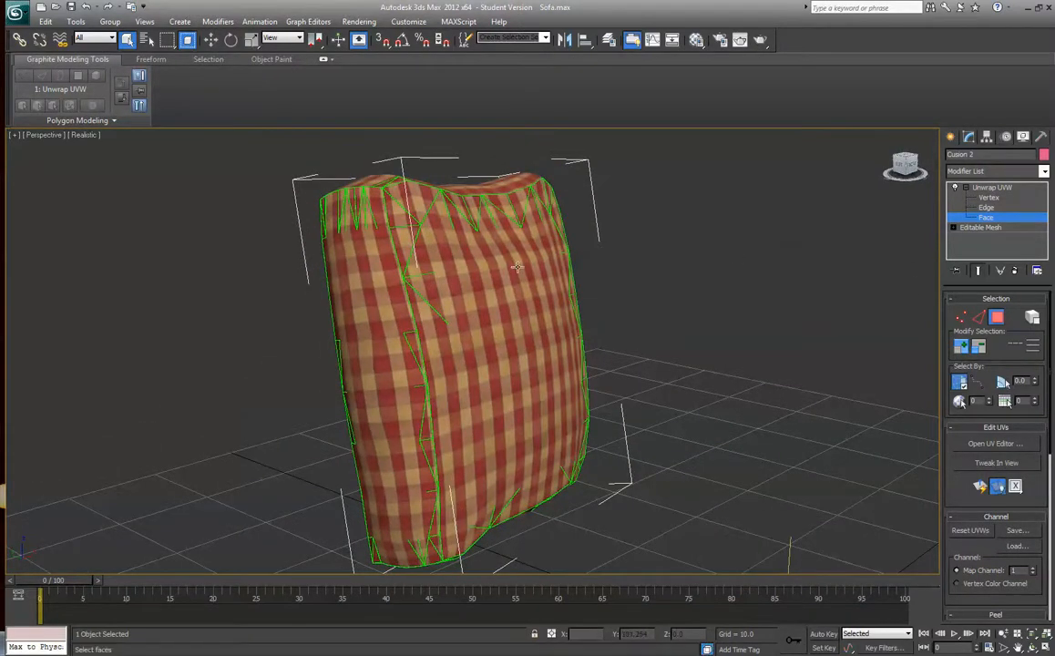
pyautogui.moveTo(518, 267); pyautogui.dragTo(837, 266, button='middle')
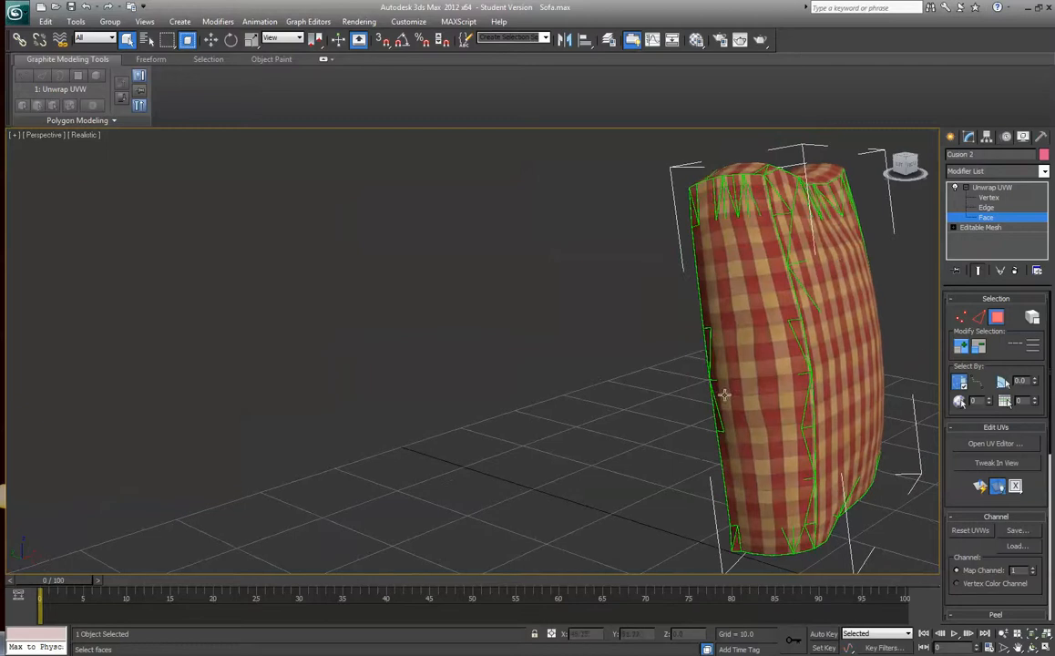
pyautogui.scroll(2, 725, 394)
pyautogui.scroll(-2, 740, 398)
# Reopen the cushion's UV editor at vertex level and display edged faces in the perspective view
pyautogui.click(996, 443)
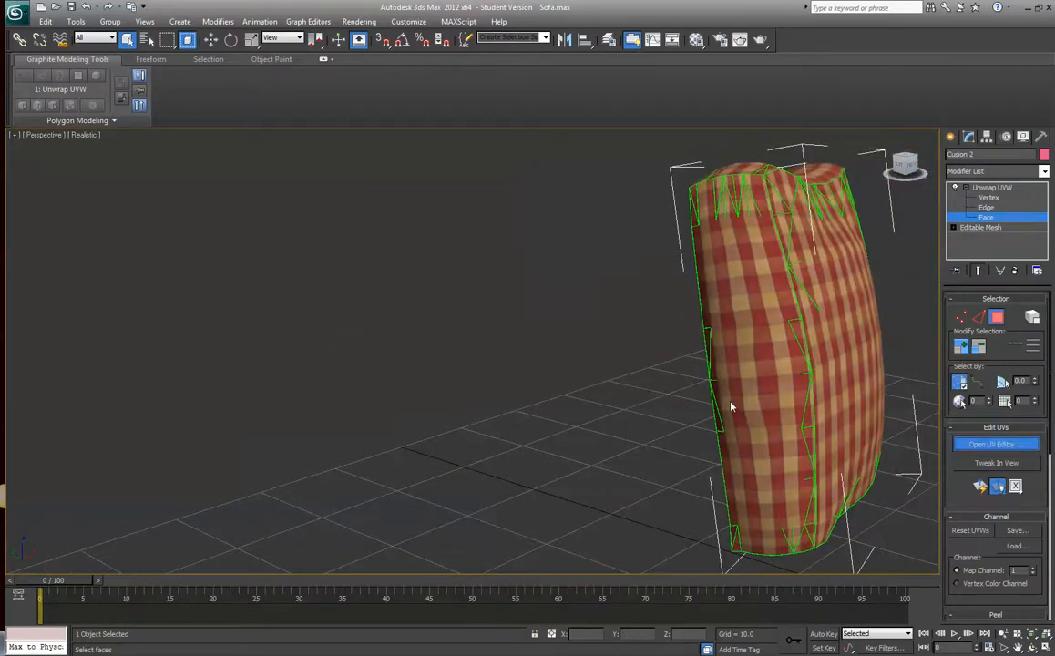
pyautogui.click(984, 209)
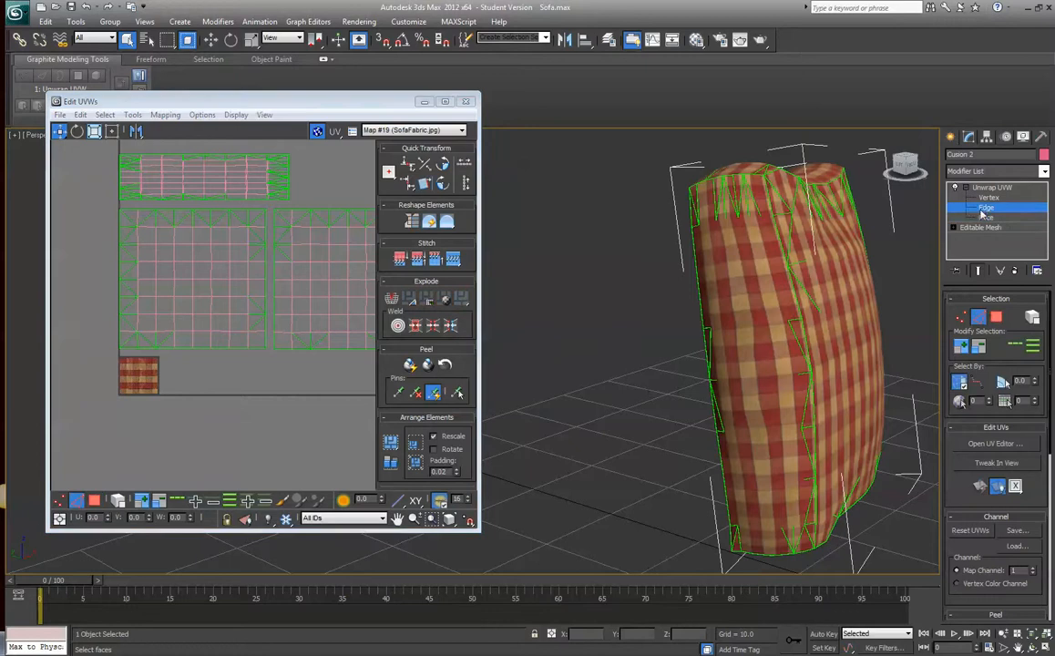
pyautogui.click(987, 198)
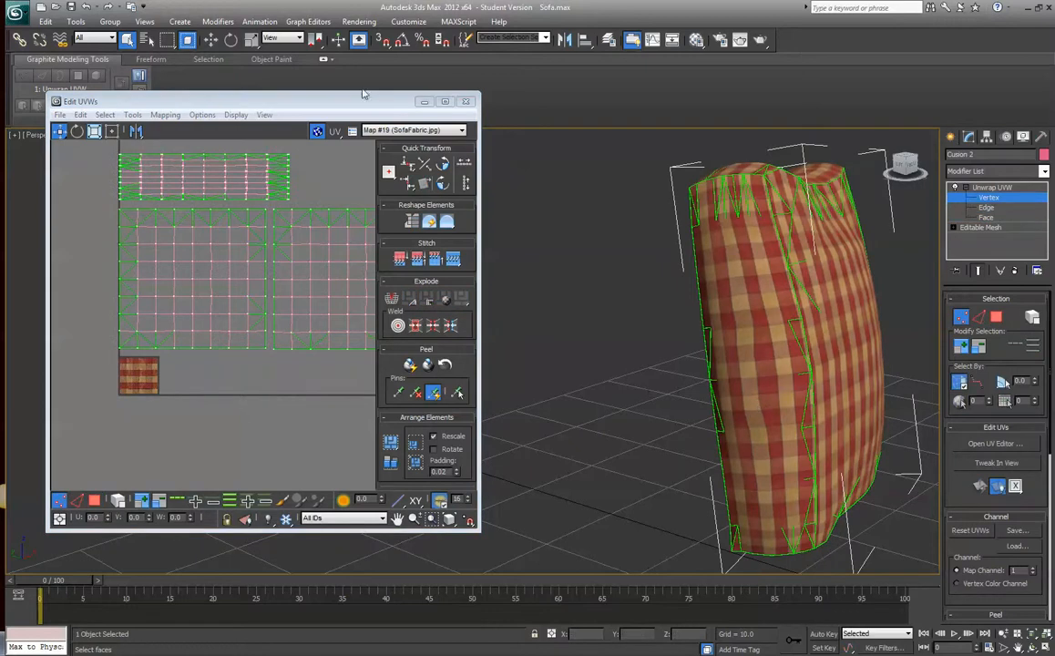
pyautogui.moveTo(364, 93); pyautogui.dragTo(417, 149)
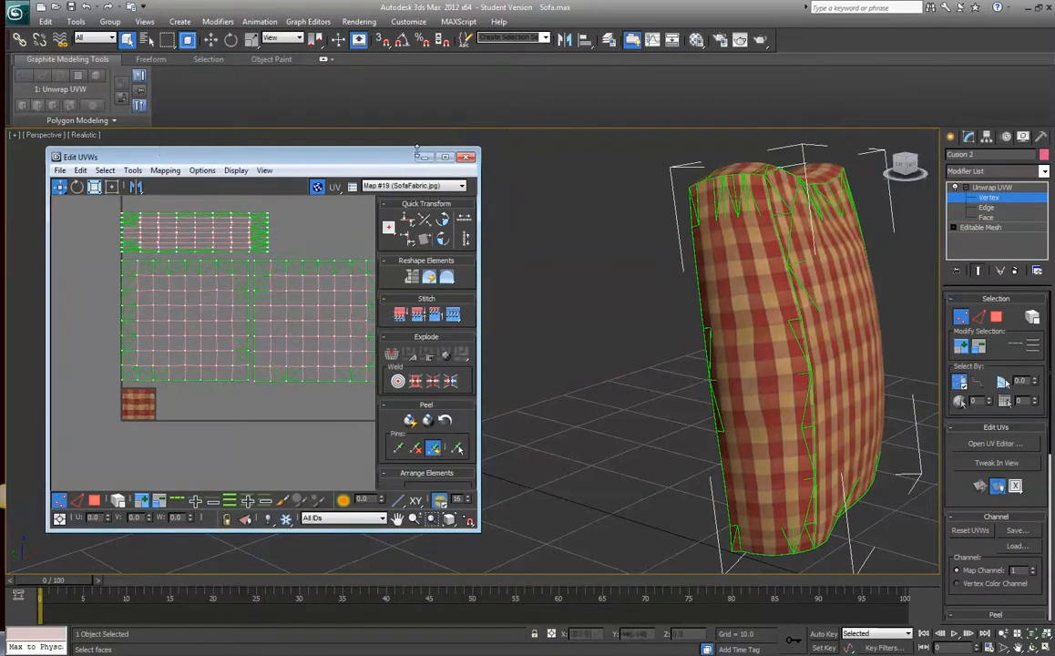
pyautogui.click(84, 135)
pyautogui.click(127, 194)
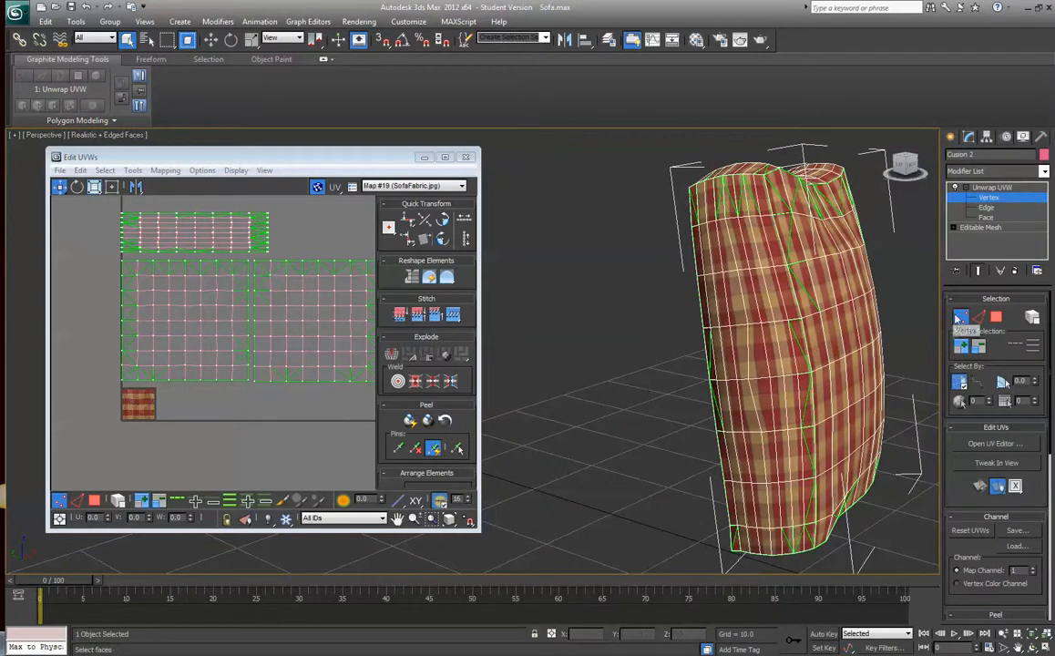
# Select a vertex at the uneven edge line on the cushion's narrow side and locate it in the side-band UV island
pyautogui.click(748, 380)
pyautogui.moveTo(182, 235); pyautogui.dragTo(213, 337, button='middle')
pyautogui.scroll(3, 260, 364)
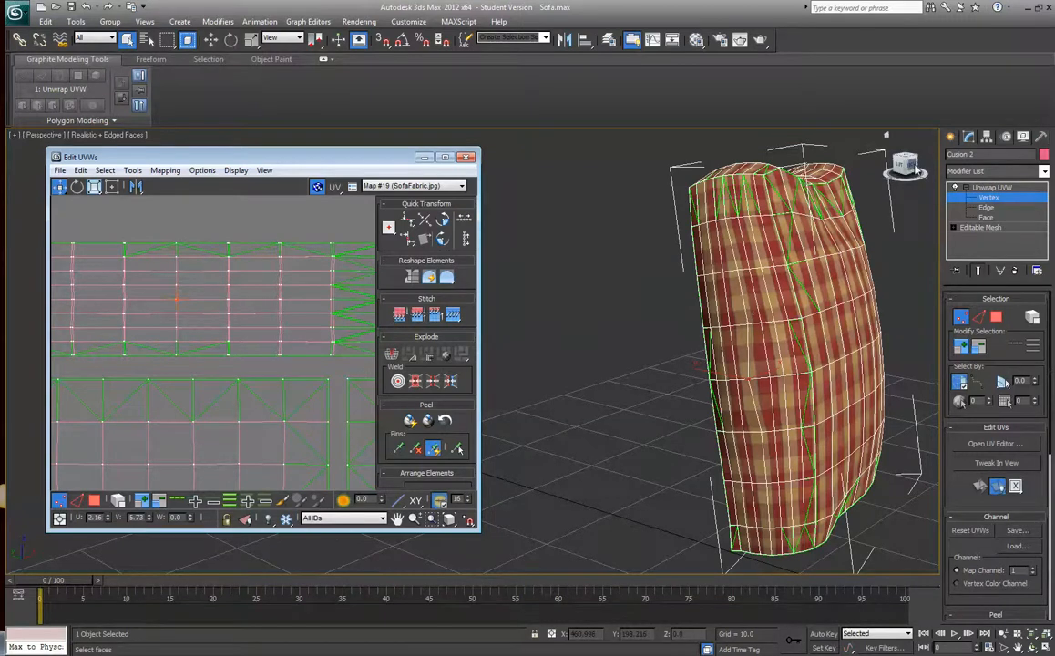
pyautogui.keyDown('alt'); pyautogui.moveTo(820, 155); pyautogui.dragTo(656, 173, button='middle'); pyautogui.keyUp('alt')
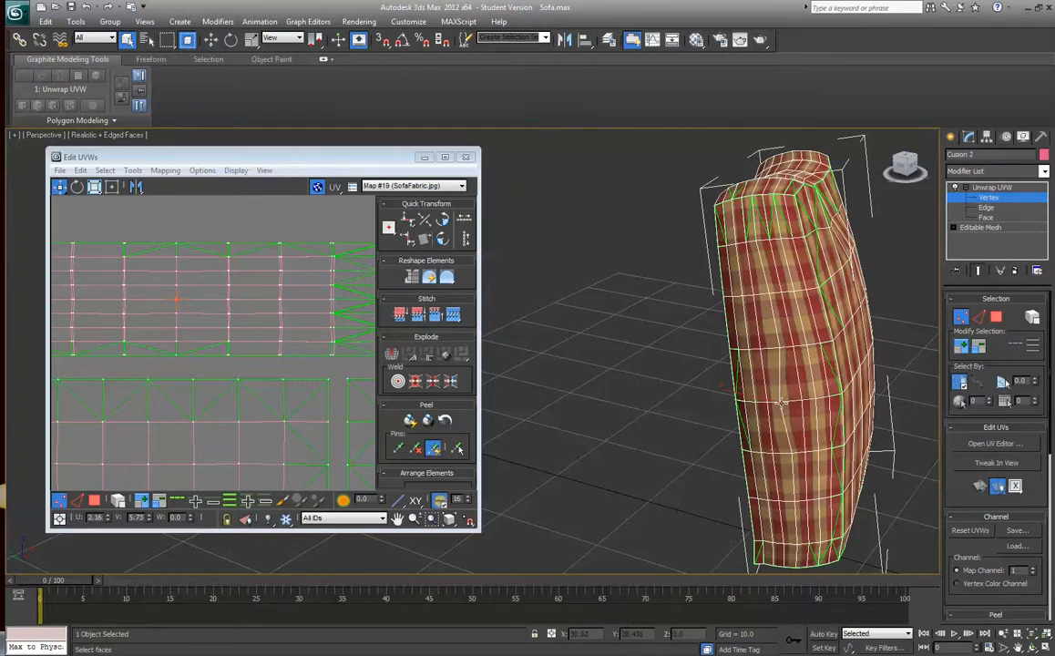
# Close the UV editor and switch to the vertex level of the underlying Editable Mesh, accepting the topology-dependence warning
pyautogui.click(466, 157)
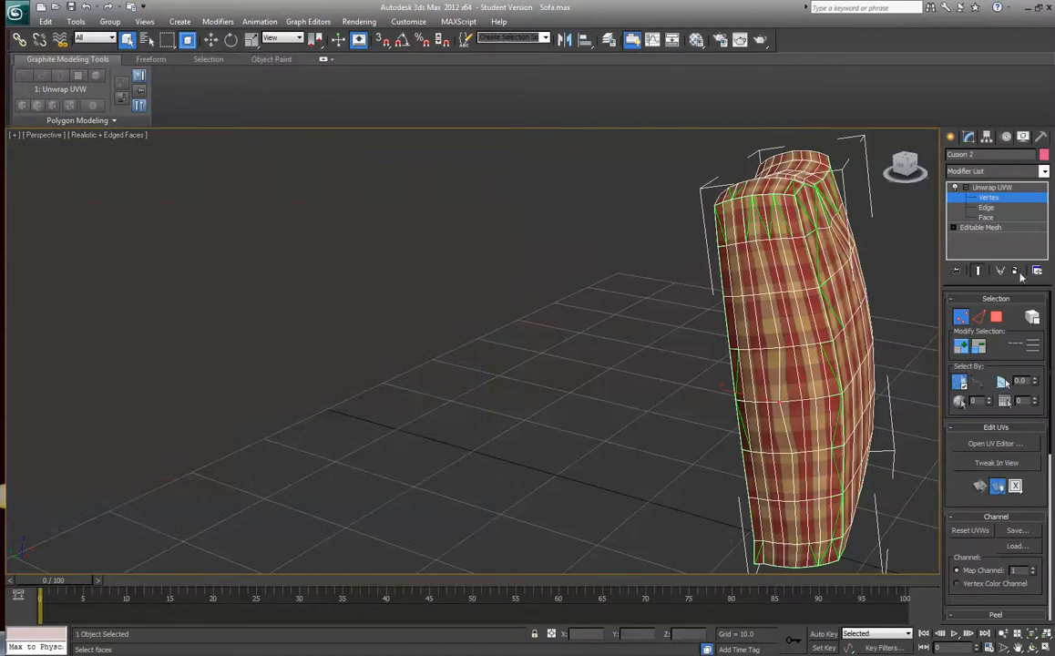
pyautogui.click(953, 228)
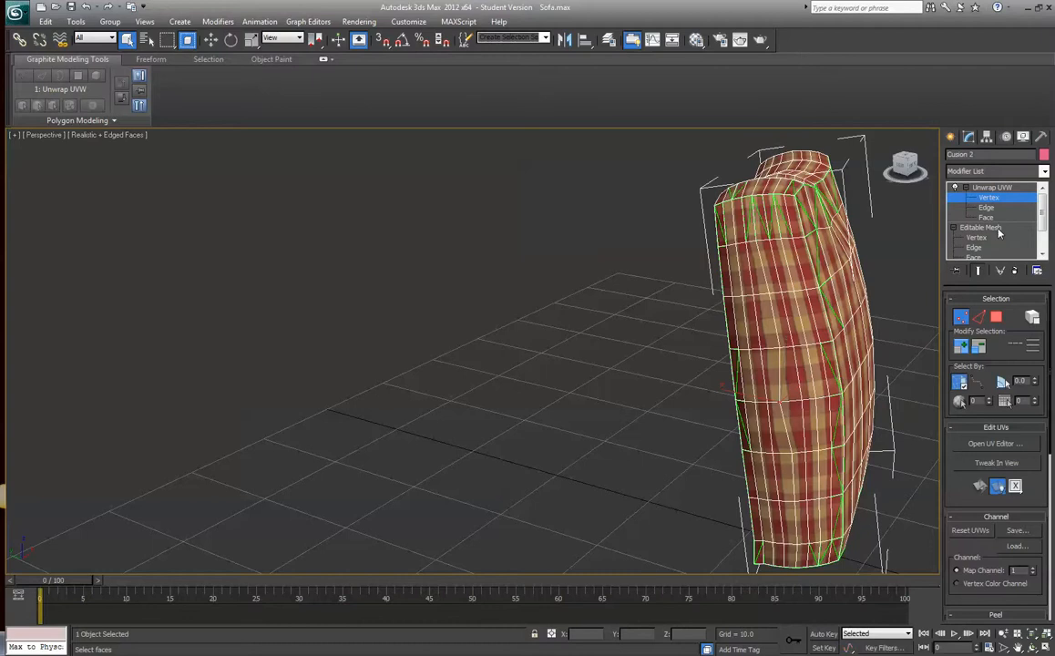
pyautogui.scroll(-2, 998, 228)
pyautogui.click(976, 217)
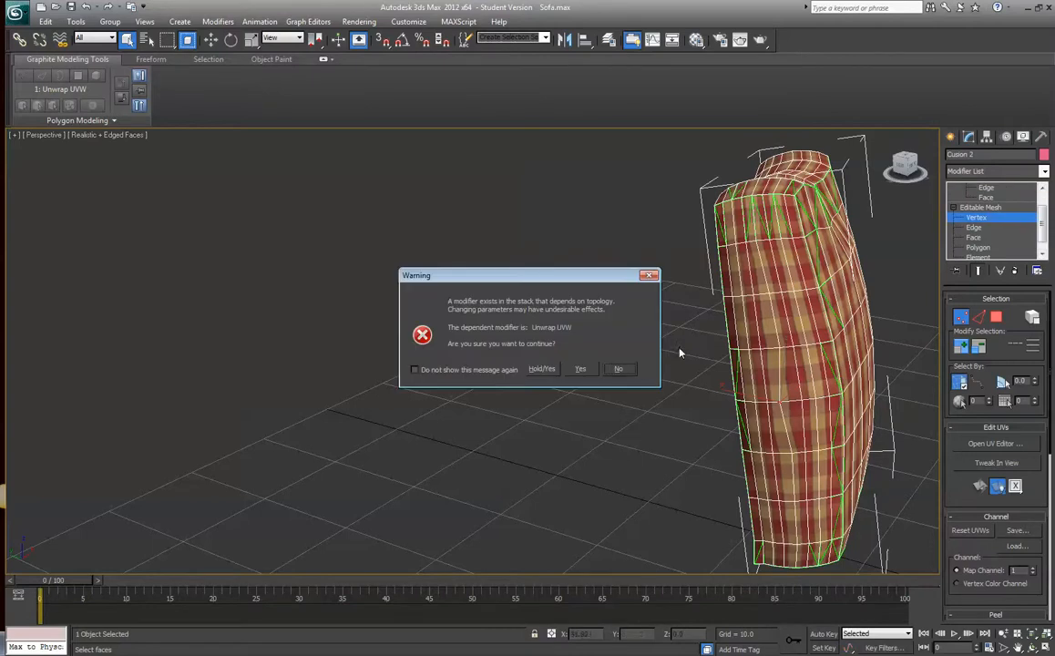
pyautogui.click(582, 369)
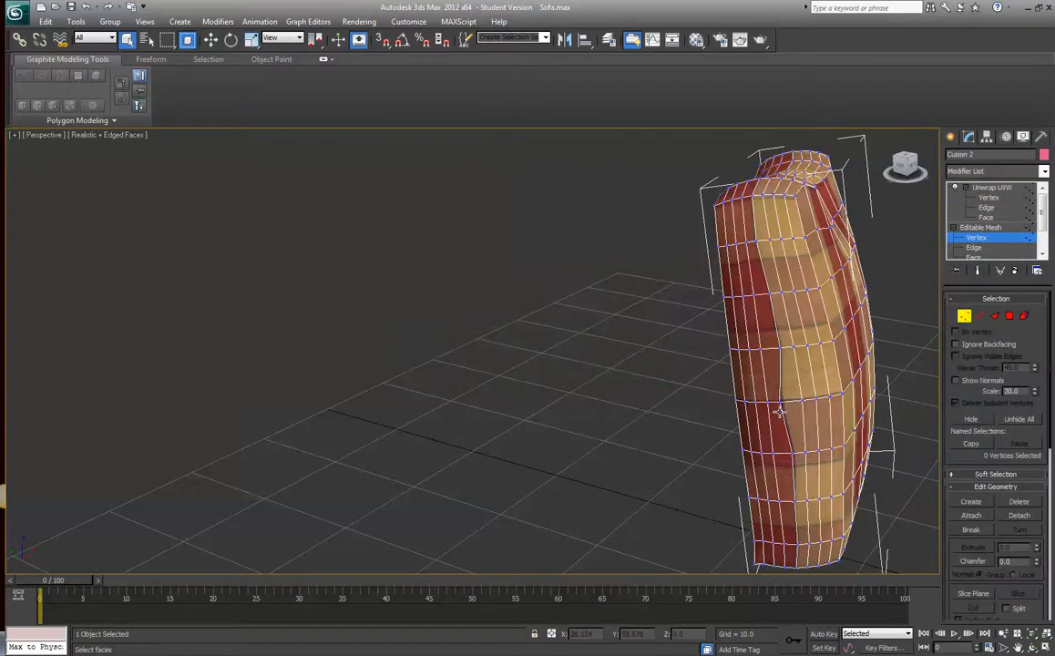
# Move the vertices of the uneven vertical edge line on the cushion's narrow side along the Y axis to straighten it
pyautogui.click(779, 402)
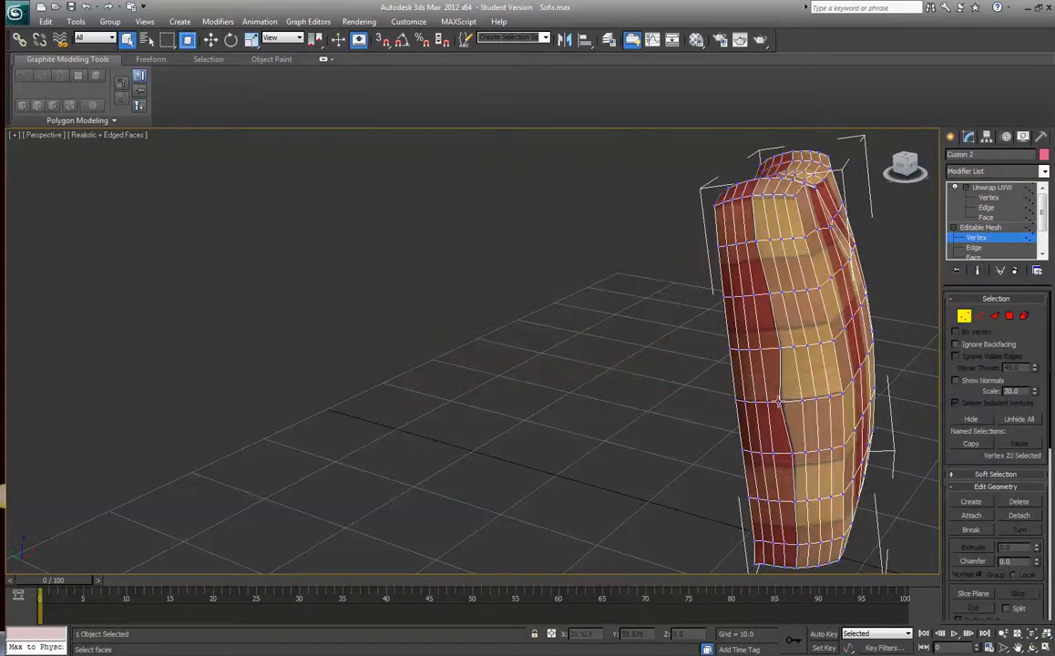
pyautogui.click(217, 43)
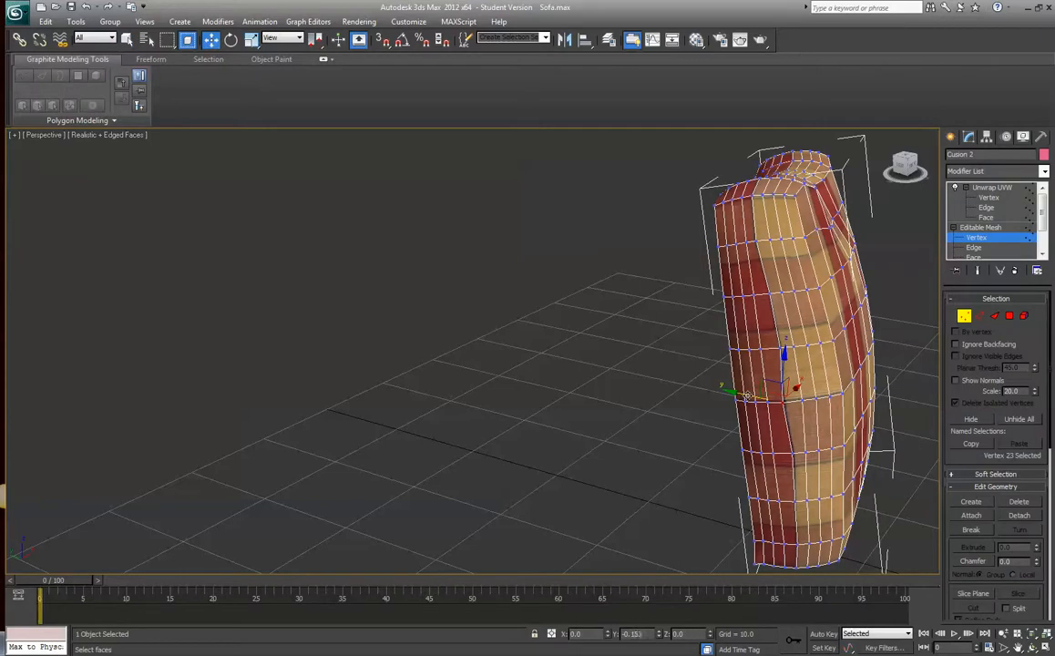
pyautogui.moveTo(772, 348); pyautogui.dragTo(778, 345)
pyautogui.moveTo(880, 260)
pyautogui.mouseDown()
pyautogui.moveTo(702, 360)
pyautogui.moveTo(754, 341)
pyautogui.mouseUp()
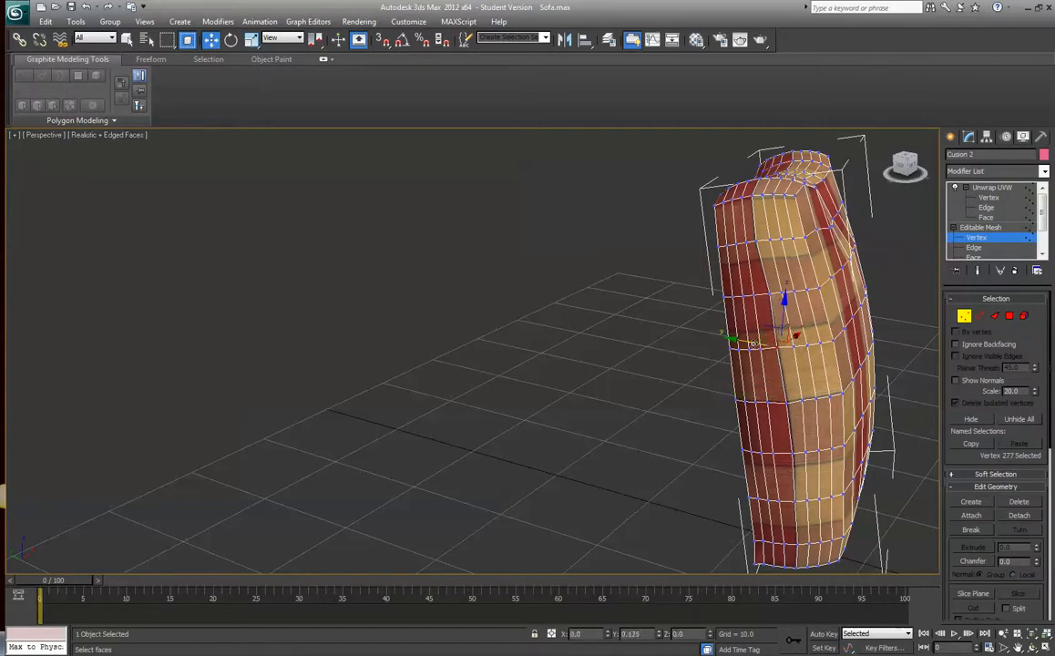
pyautogui.moveTo(811, 200); pyautogui.dragTo(741, 289)
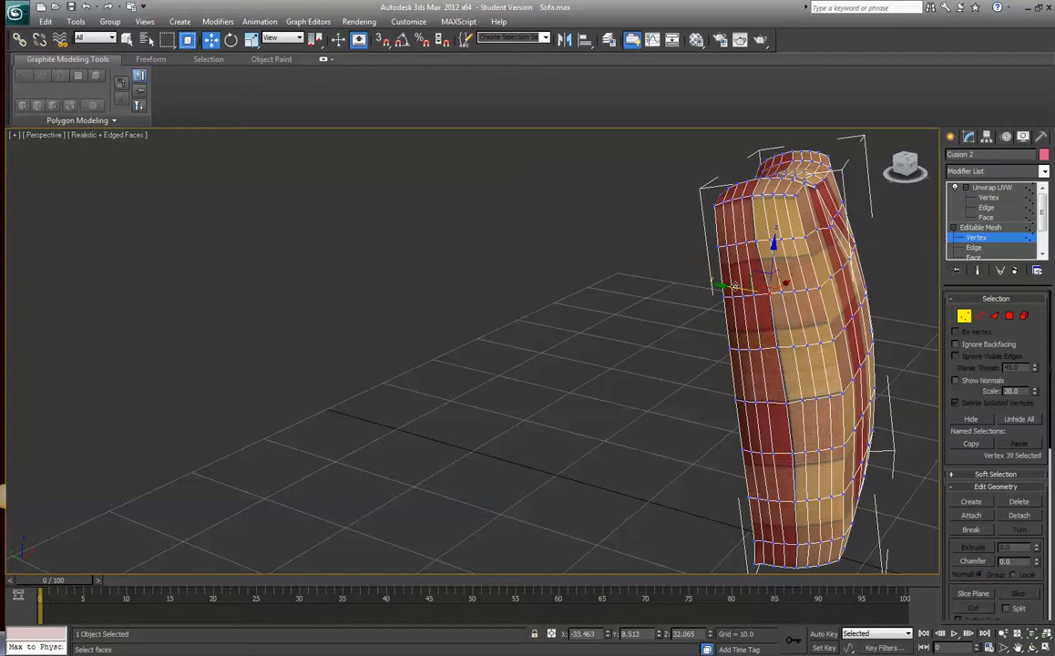
pyautogui.moveTo(866, 146); pyautogui.dragTo(731, 238)
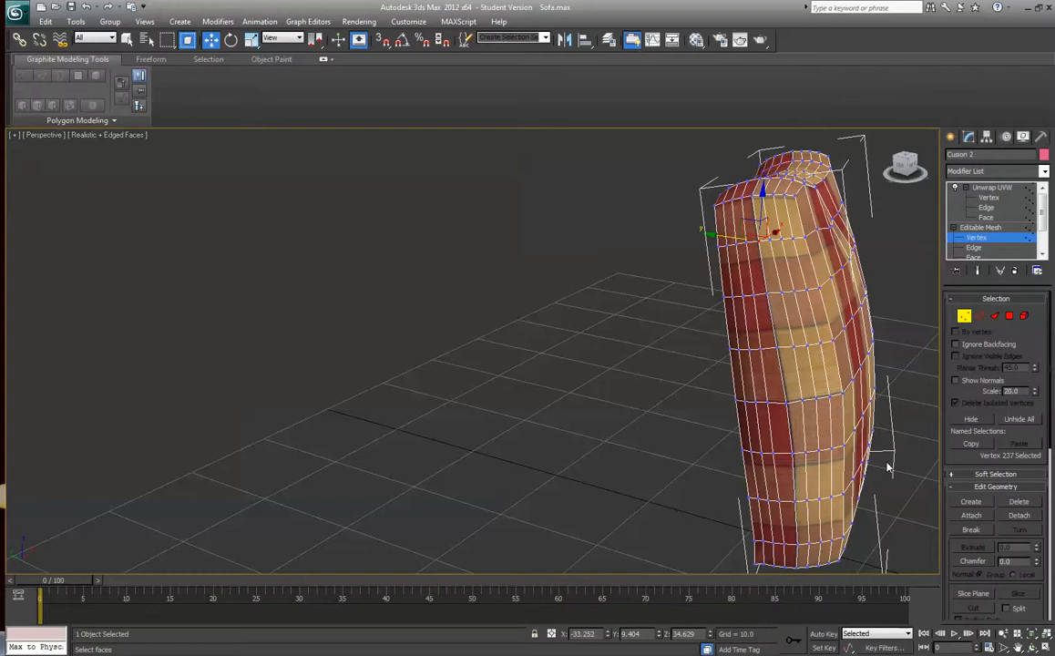
# Return to the Unwrap UVW modifier, deselect the cushion and turn off the edged-faces display
pyautogui.click(1003, 189)
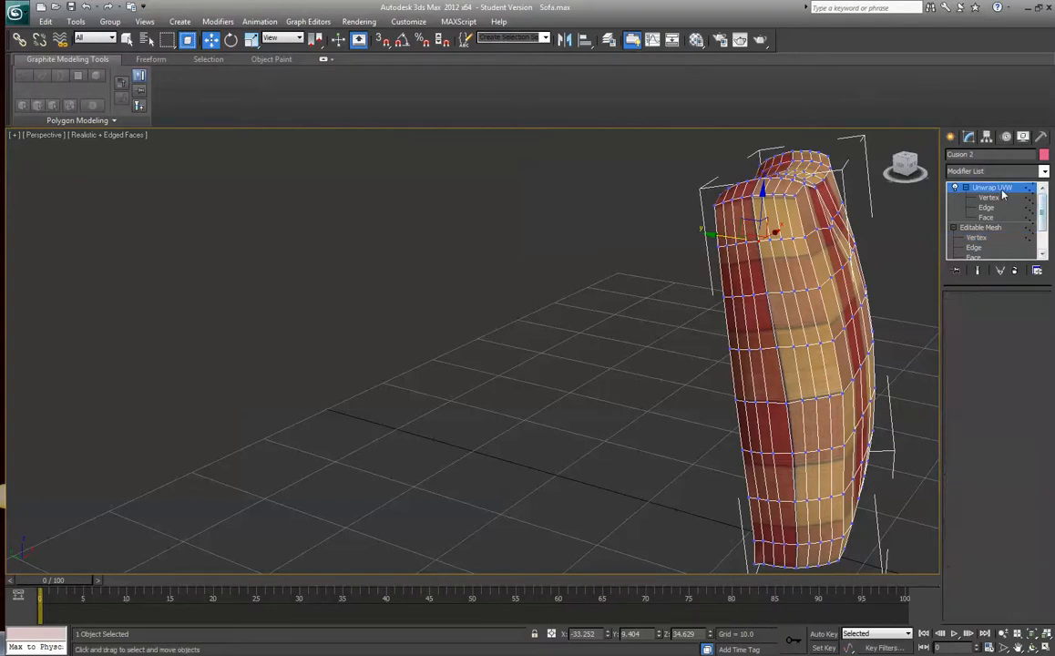
pyautogui.click(536, 416)
pyautogui.click(128, 135)
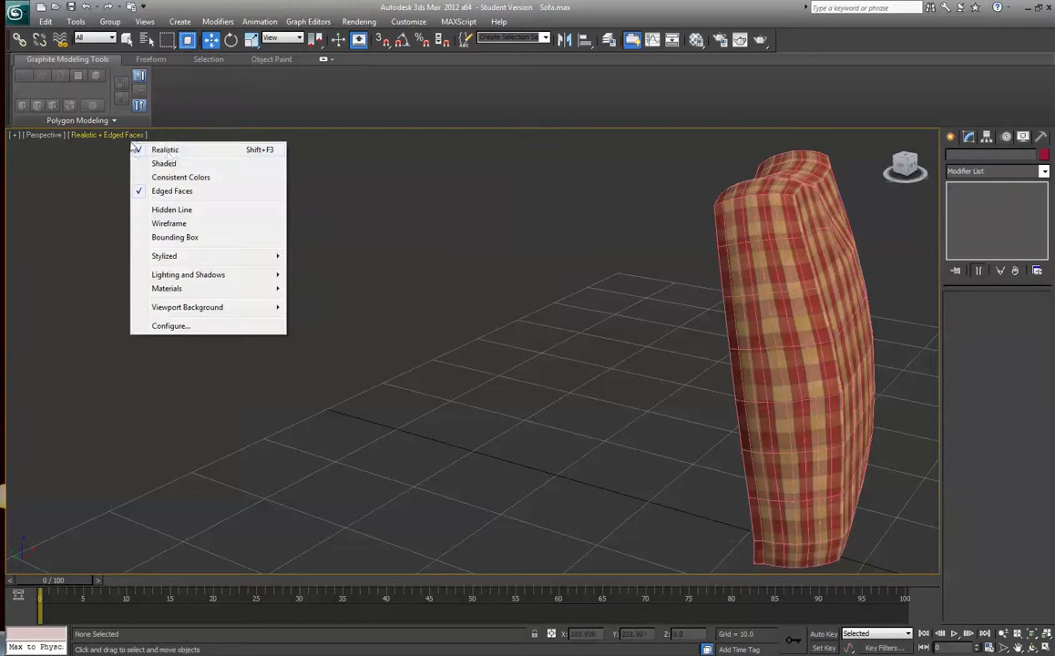
pyautogui.click(153, 192)
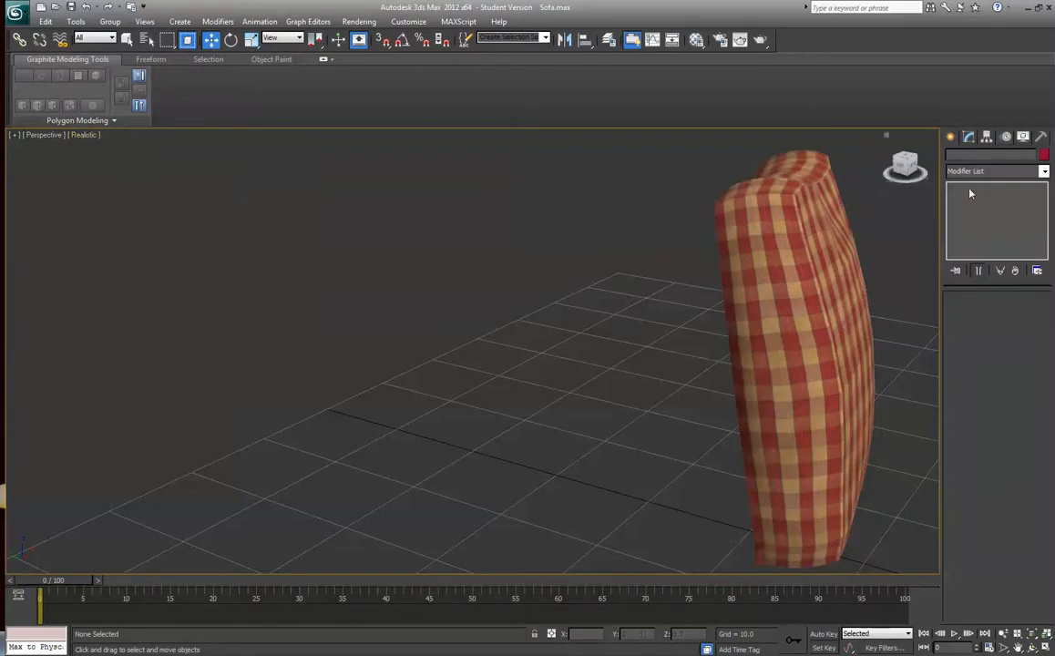
pyautogui.moveTo(905, 167)
pyautogui.mouseDown()
pyautogui.moveTo(917, 168)
pyautogui.moveTo(884, 182)
pyautogui.moveTo(898, 173)
pyautogui.mouseUp()
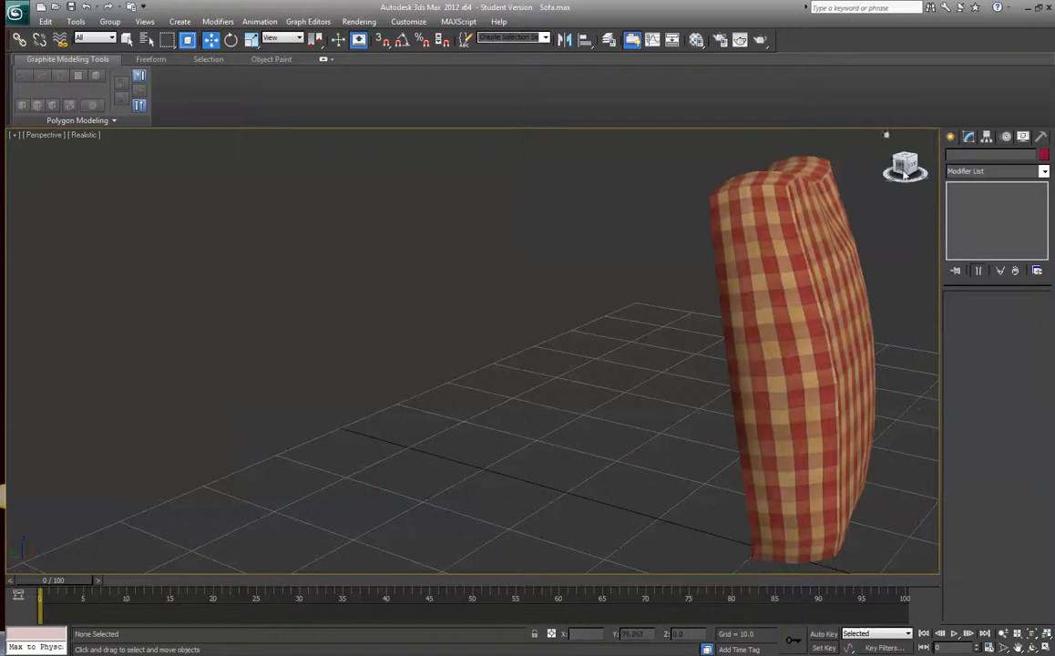
# Reselect the cushion and open its UV editor at the Unwrap UVW vertex level
pyautogui.click(822, 240)
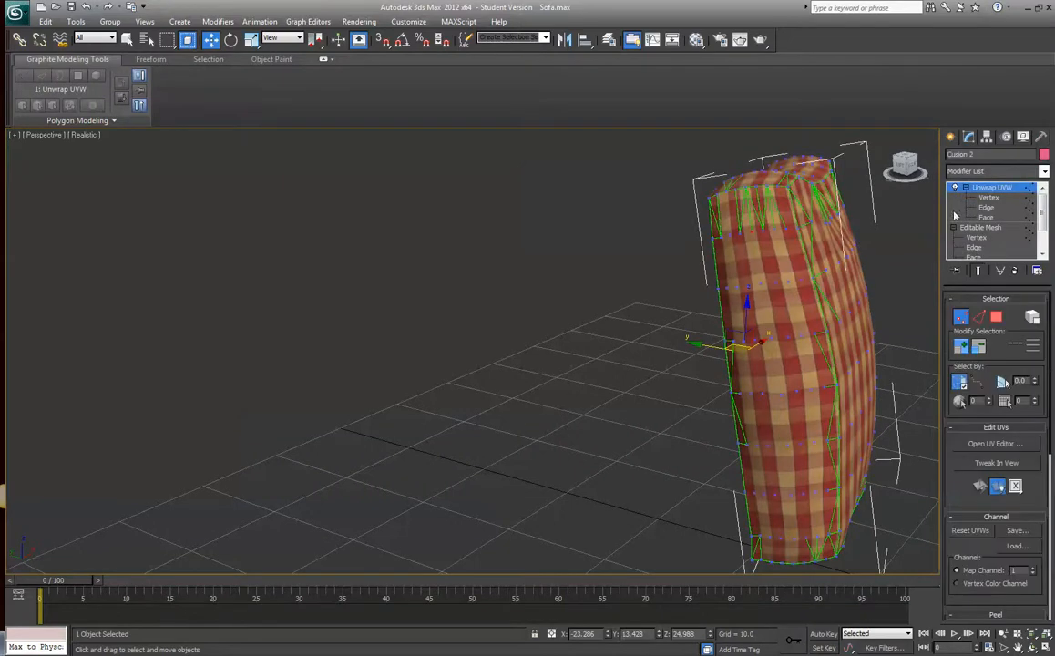
pyautogui.click(991, 198)
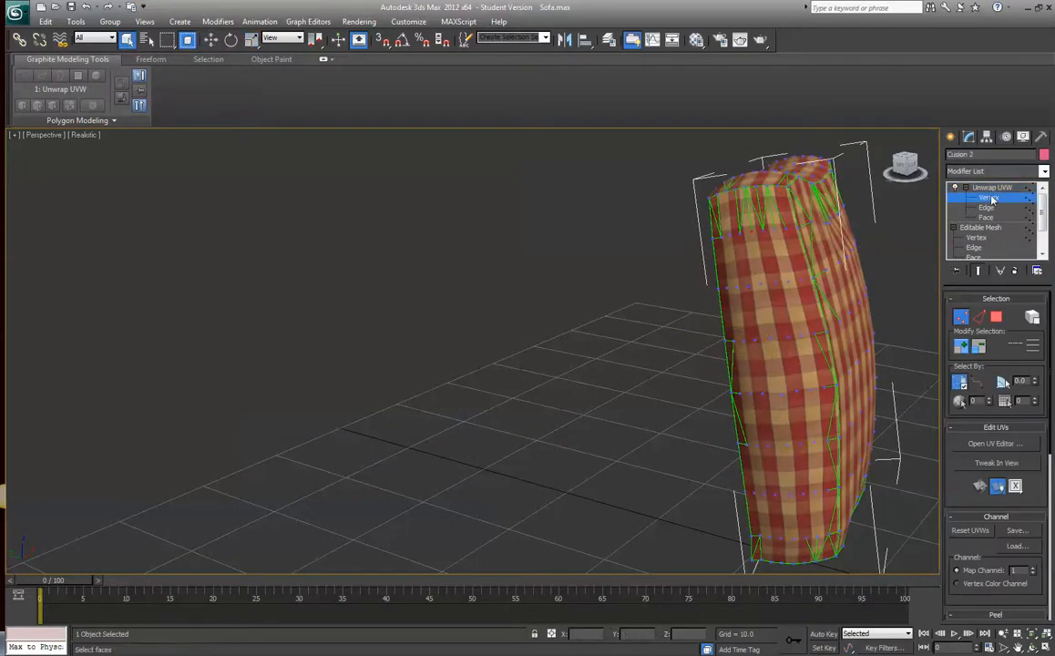
pyautogui.click(1000, 445)
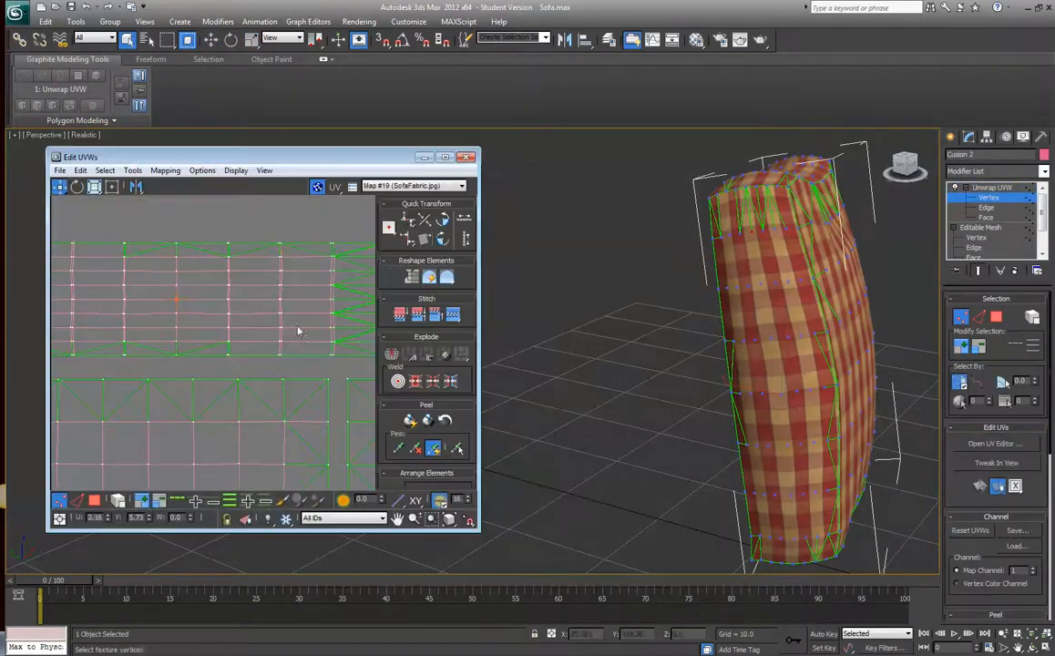
# Try shifting the selected vertex inside the side-band UV island, check the fabric pattern on the cushion and undo the shift
pyautogui.moveTo(177, 307)
pyautogui.mouseDown()
pyautogui.moveTo(150, 300)
pyautogui.moveTo(187, 305)
pyautogui.mouseUp()
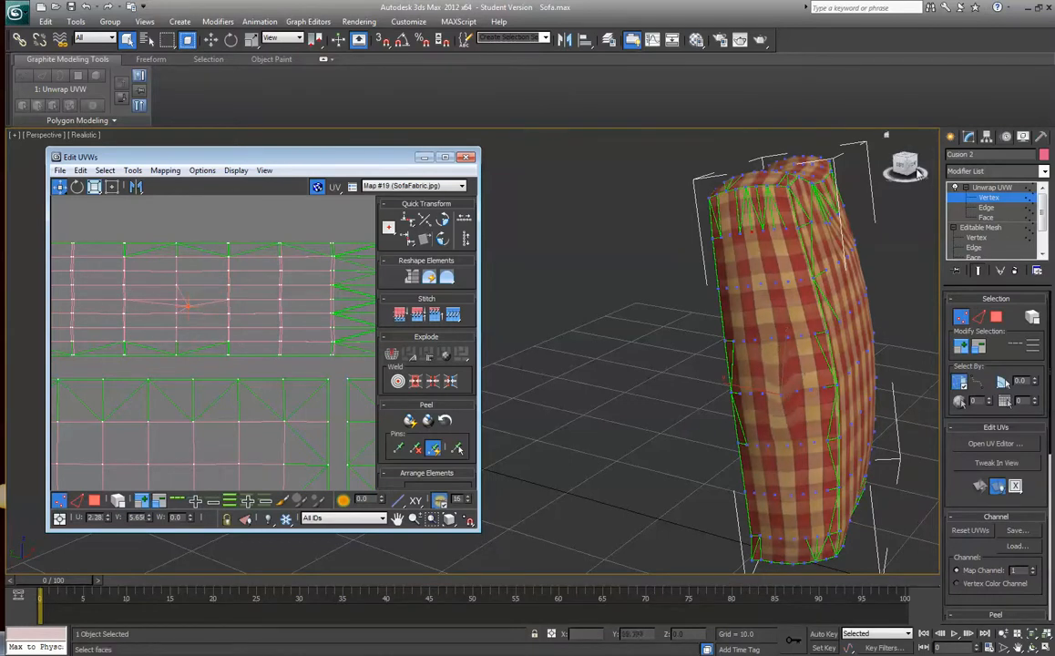
pyautogui.keyDown('alt'); pyautogui.moveTo(831, 155); pyautogui.dragTo(620, 172, button='middle'); pyautogui.keyUp('alt')
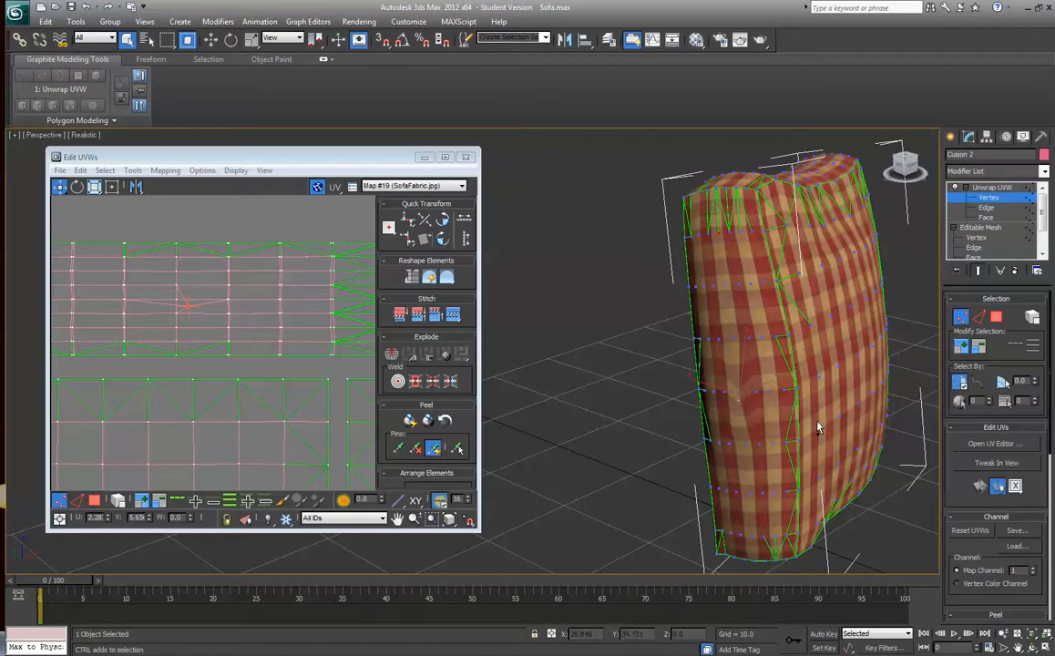
pyautogui.moveTo(817, 429)
pyautogui.keyDown('alt'); pyautogui.mouseDown(button='middle')
pyautogui.moveTo(784, 423)
pyautogui.moveTo(820, 410)
pyautogui.mouseUp(button='middle'); pyautogui.keyUp('alt')
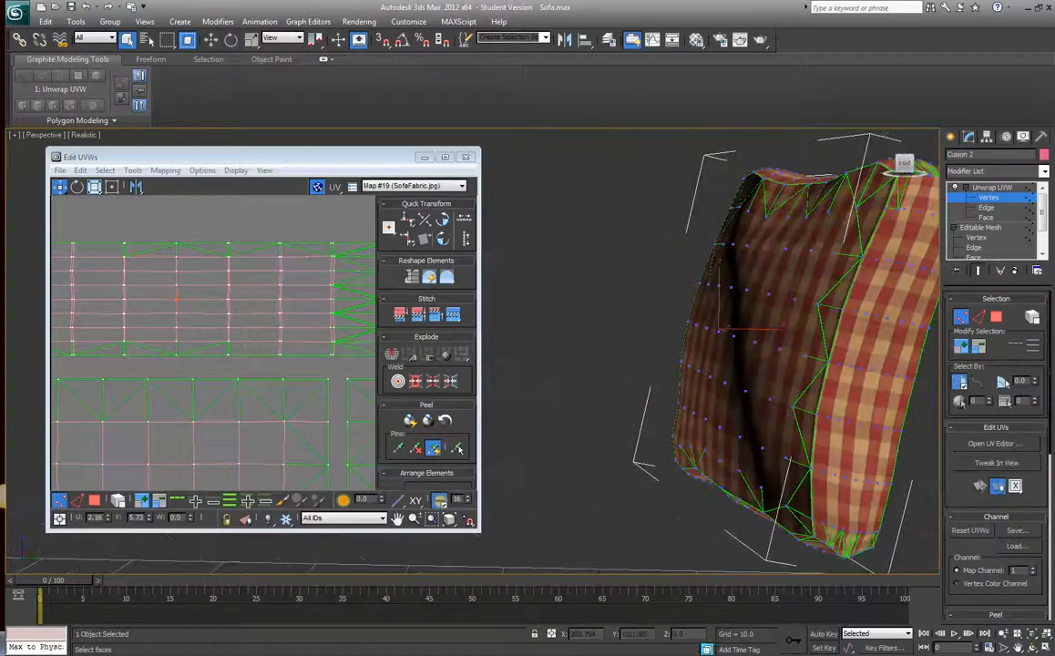
pyautogui.click(178, 299)
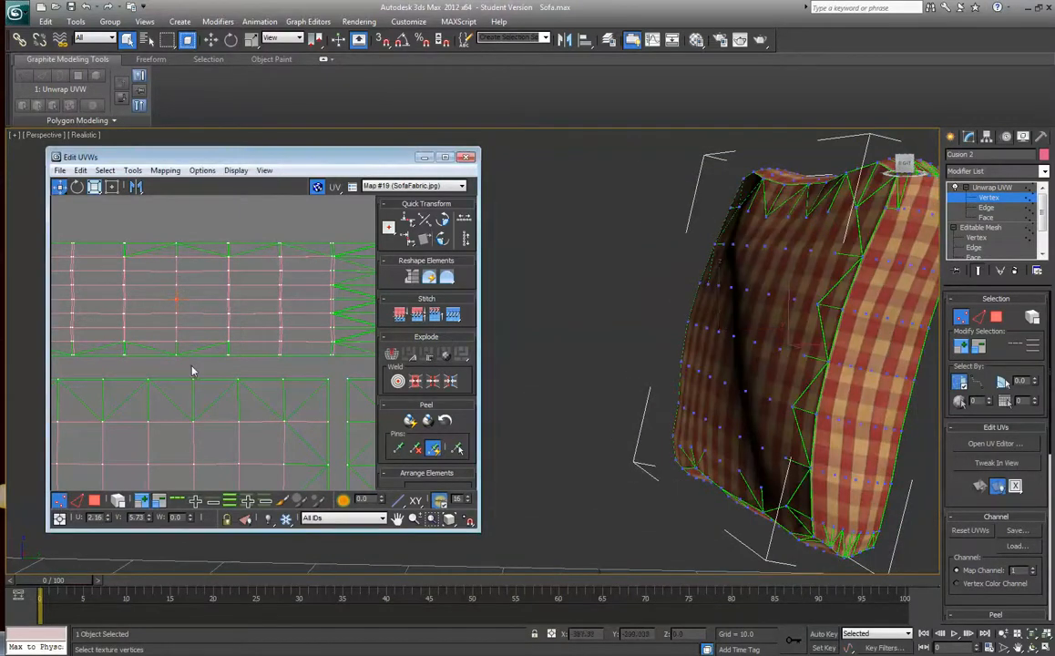
pyautogui.moveTo(175, 299); pyautogui.dragTo(199, 303)
pyautogui.moveTo(902, 163); pyautogui.dragTo(912, 169)
pyautogui.hotkey('ctrl', 'z')
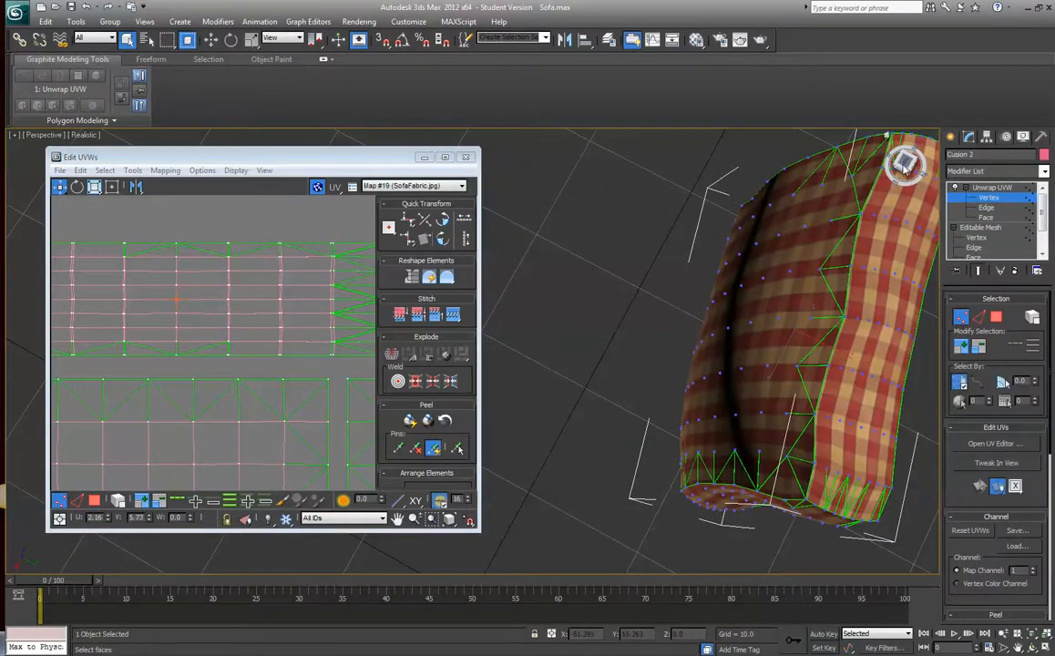
pyautogui.moveTo(902, 163); pyautogui.dragTo(938, 170)
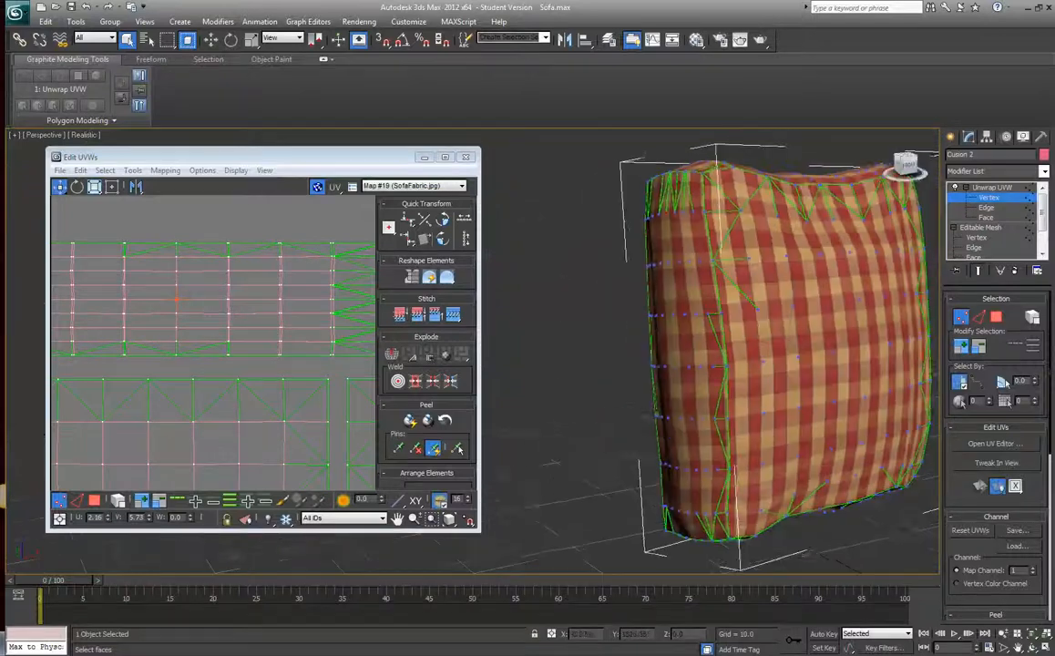
# Close the cushion's UV editor and unhide all objects to bring the whole sofa back into the scene
pyautogui.click(466, 159)
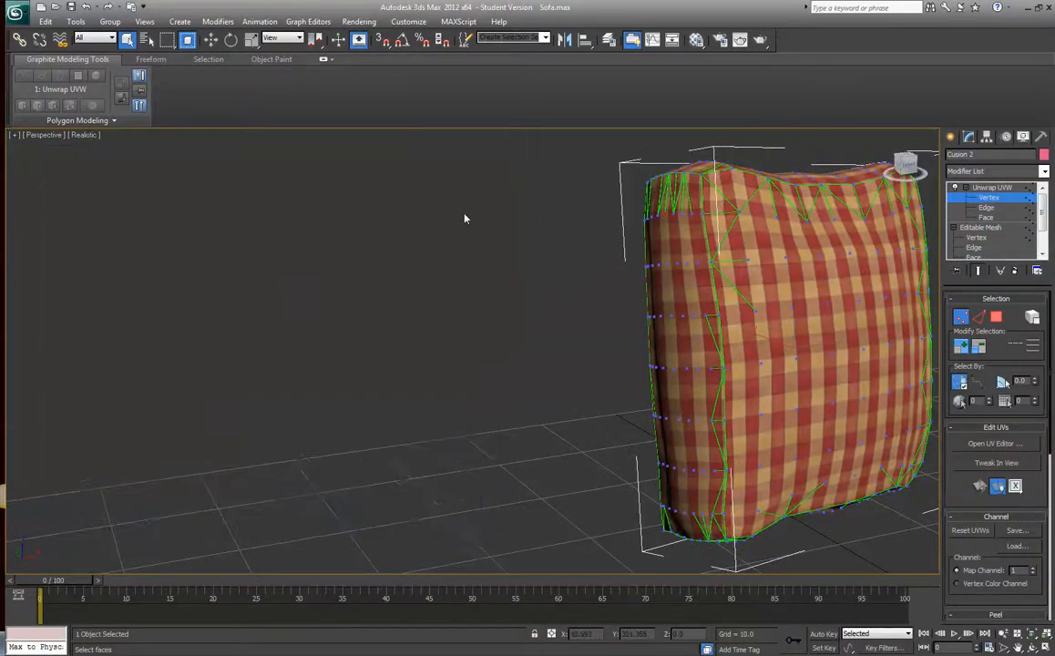
pyautogui.scroll(-4, 462, 234)
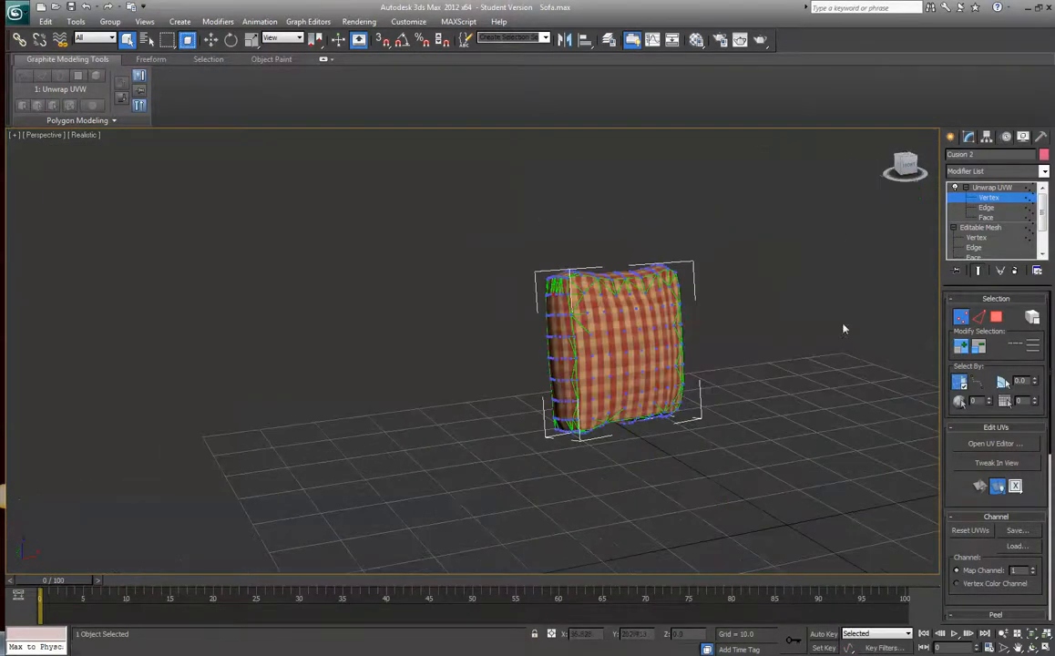
pyautogui.rightClick(802, 215)
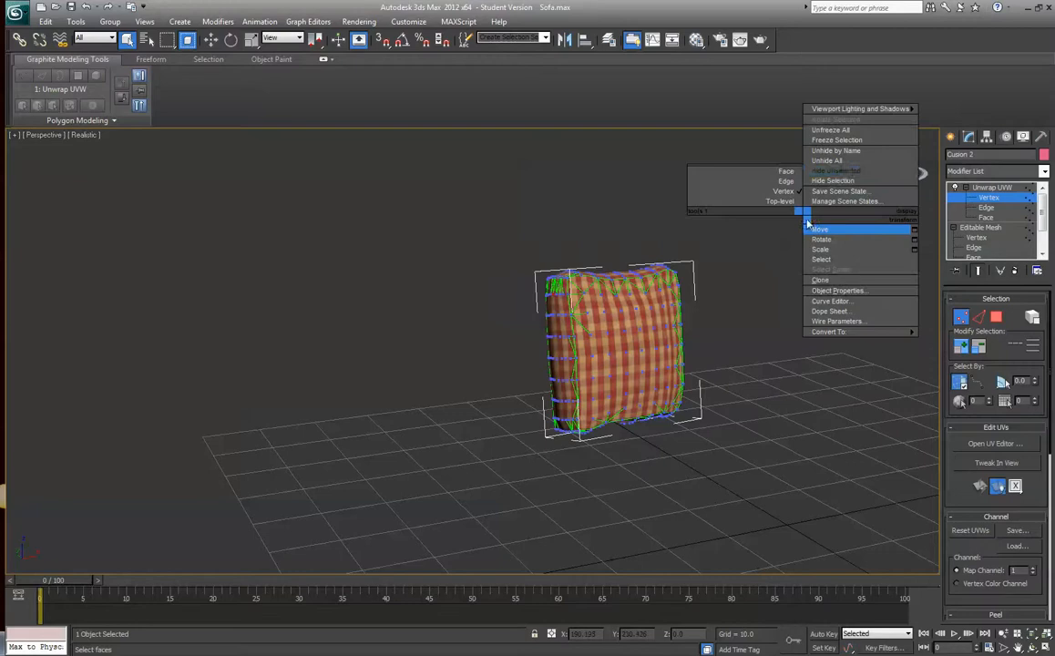
pyautogui.click(830, 160)
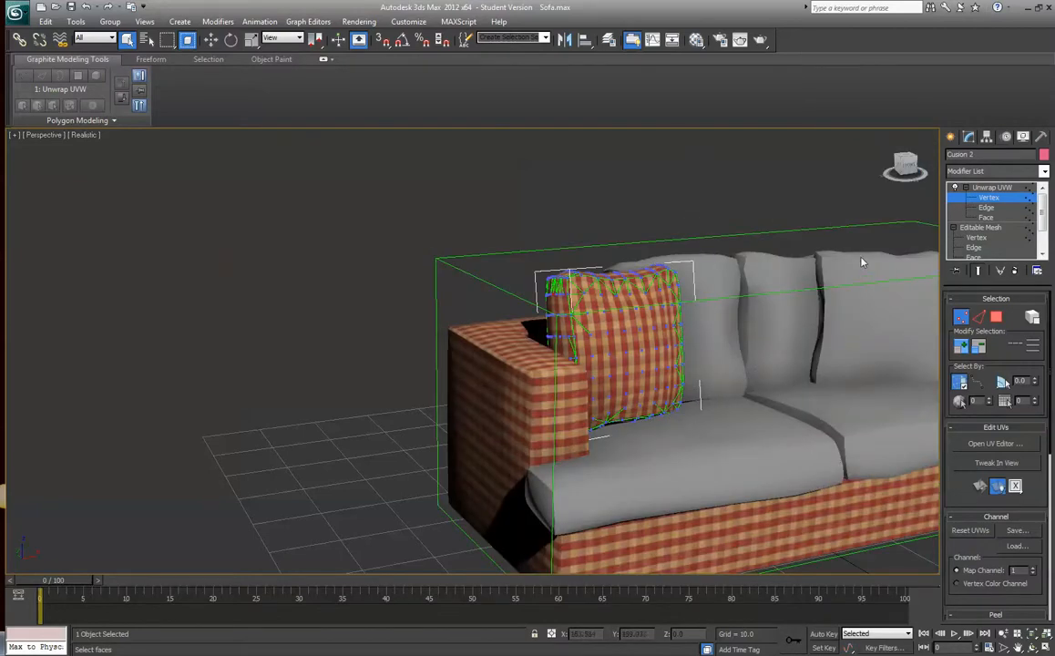
pyautogui.press('z')
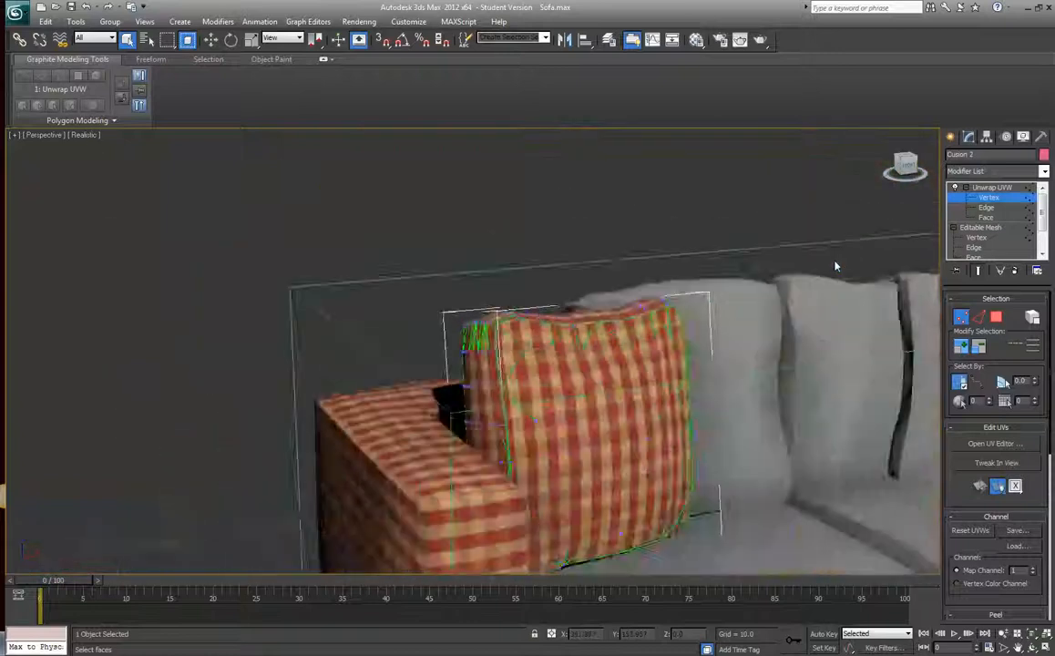
pyautogui.scroll(-5, 835, 266)
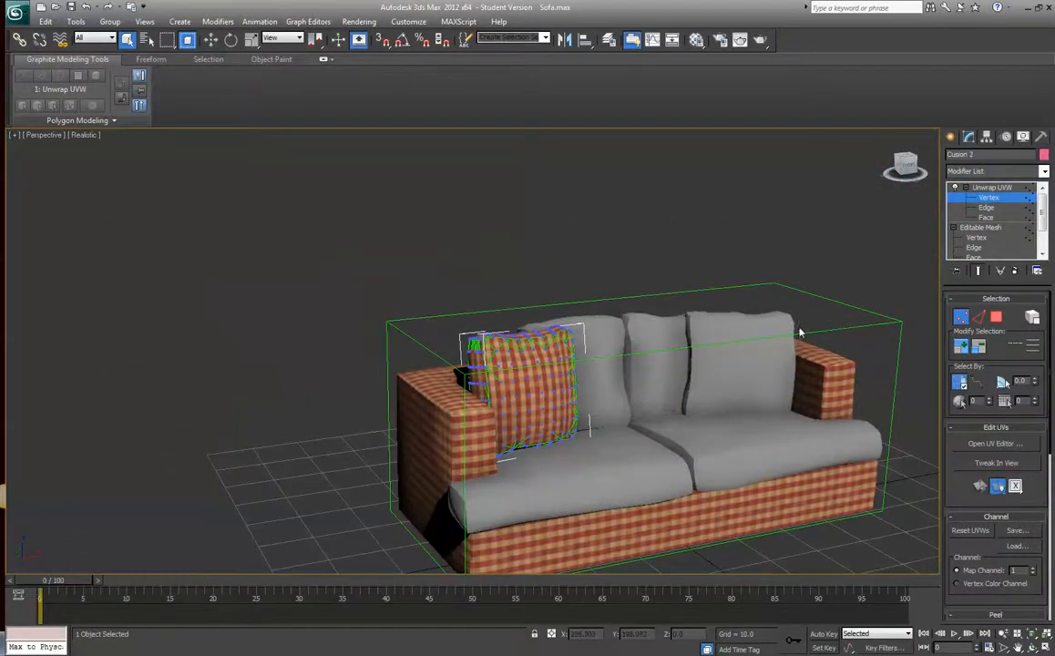
pyautogui.moveTo(799, 332); pyautogui.dragTo(801, 230, button='middle')
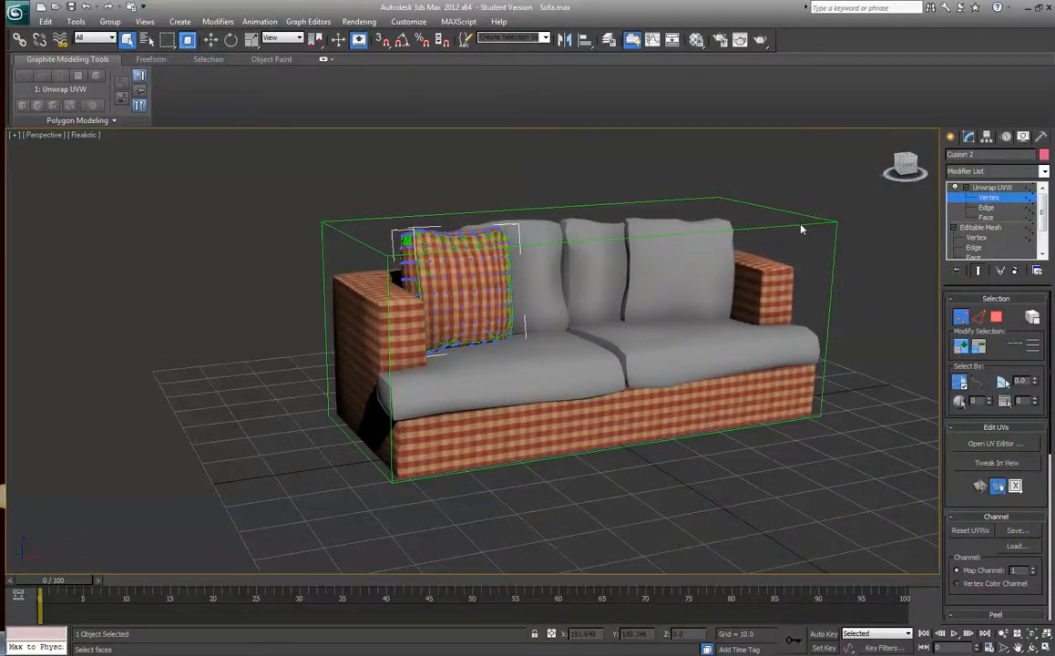